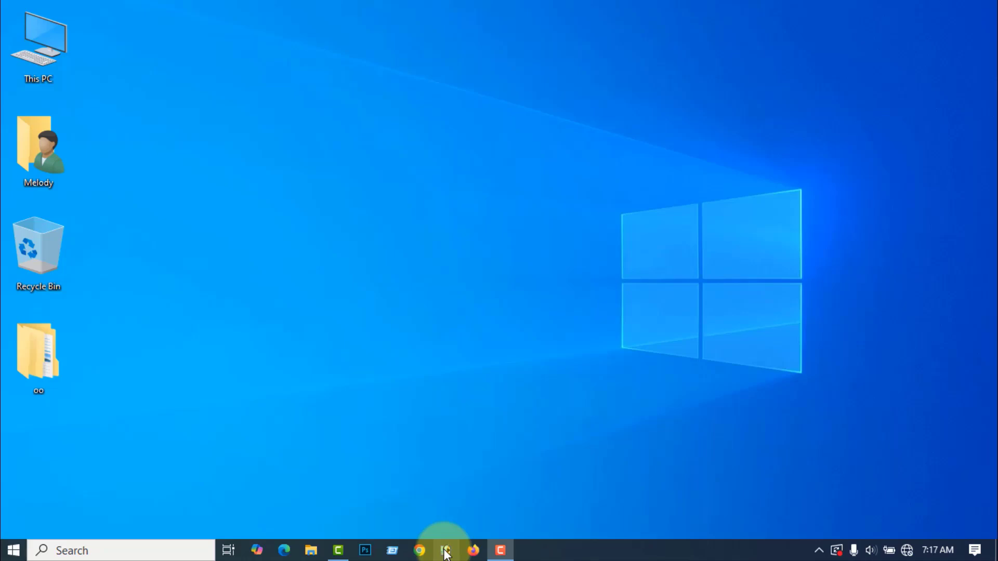
Switch to Adobe Photoshop and activate the Background Eraser Tool.
{"action": "left_click", "coordinate": [446, 552]}
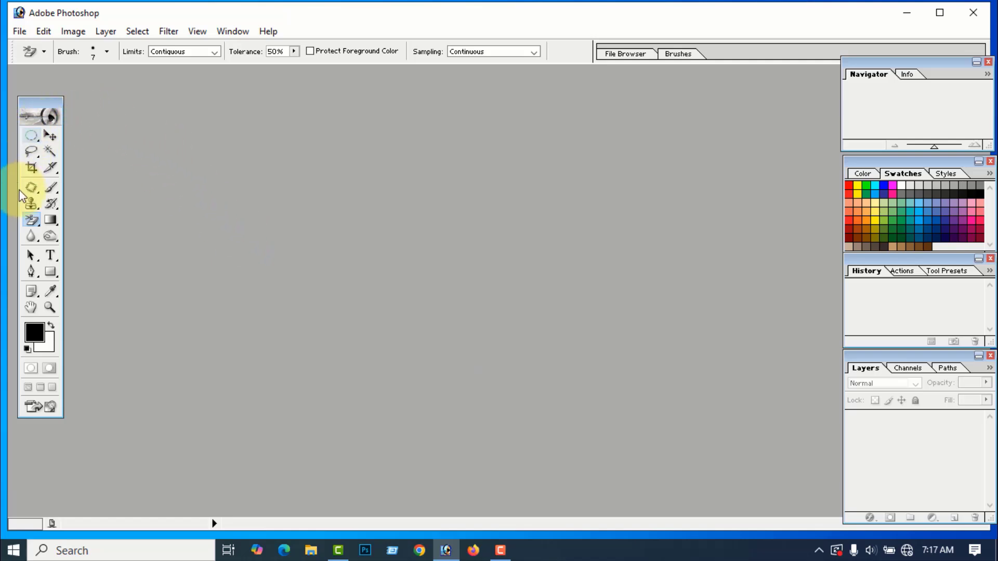
{"action": "left_click_drag", "start_coordinate": [30, 222], "coordinate": [70, 220]}
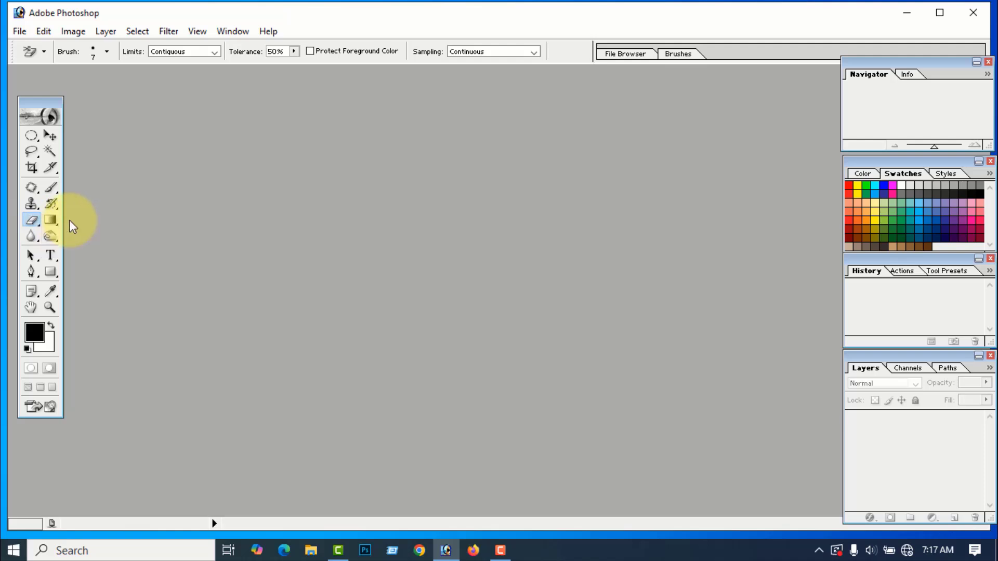
{"action": "left_click", "coordinate": [33, 224]}
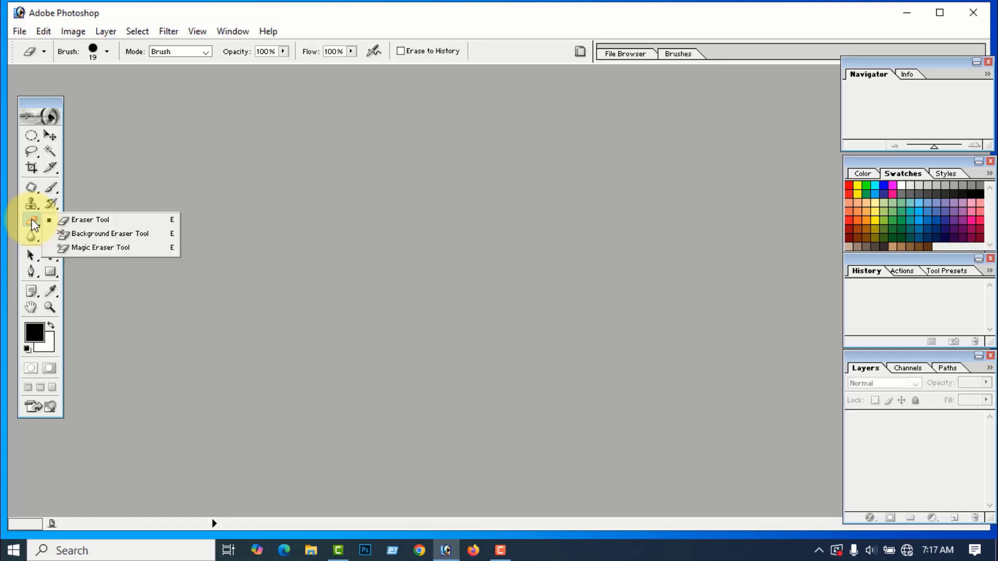
{"action": "left_click", "coordinate": [96, 233]}
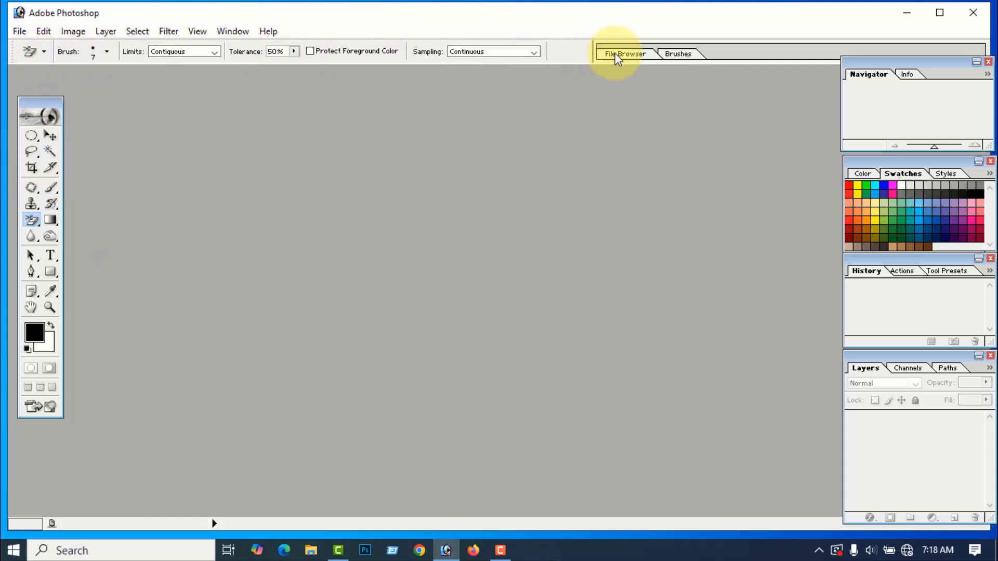
{"action": "left_click", "coordinate": [51, 137]}
{"action": "key", "text": "e"}
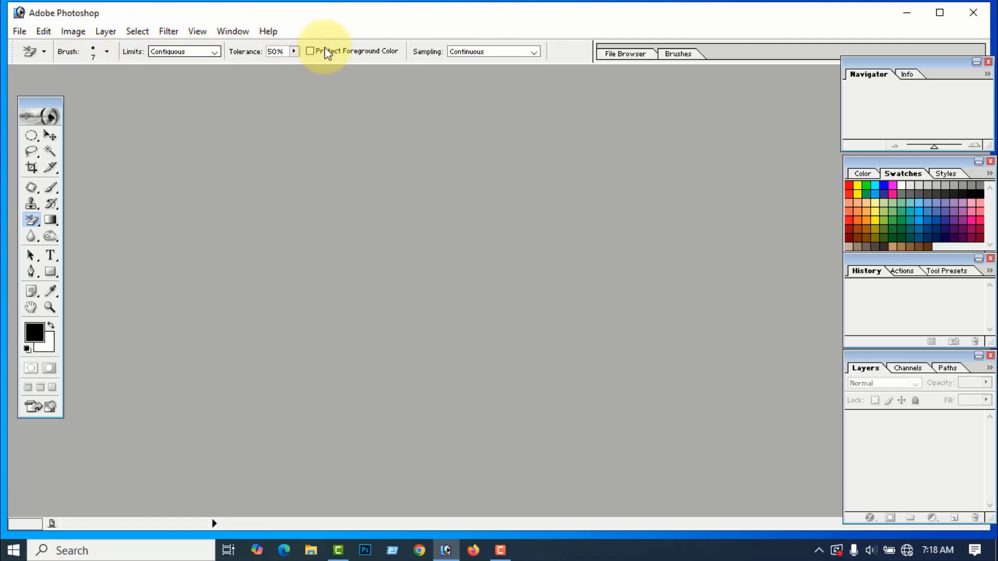
{"action": "left_click", "coordinate": [44, 53]}
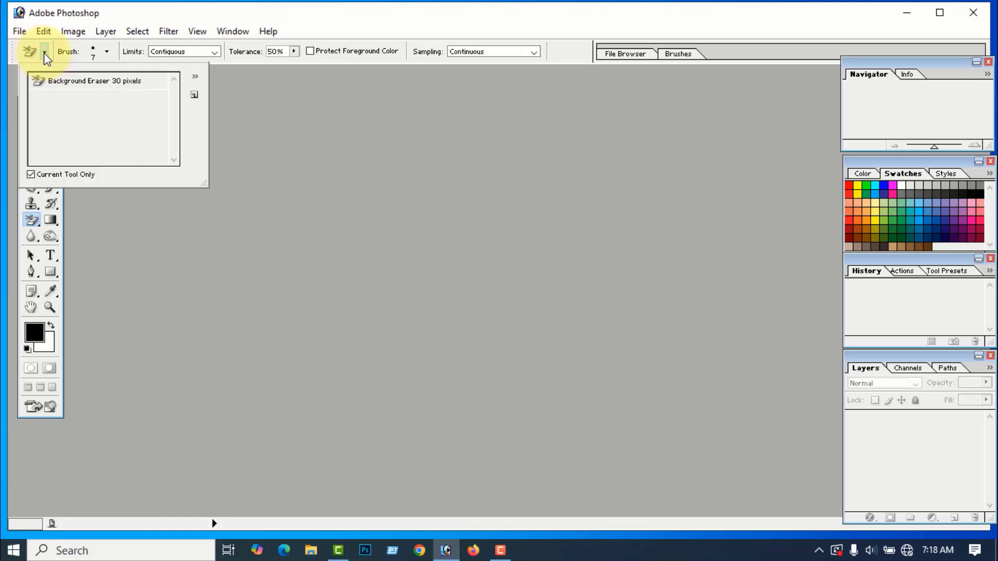
{"action": "left_click", "coordinate": [195, 76]}
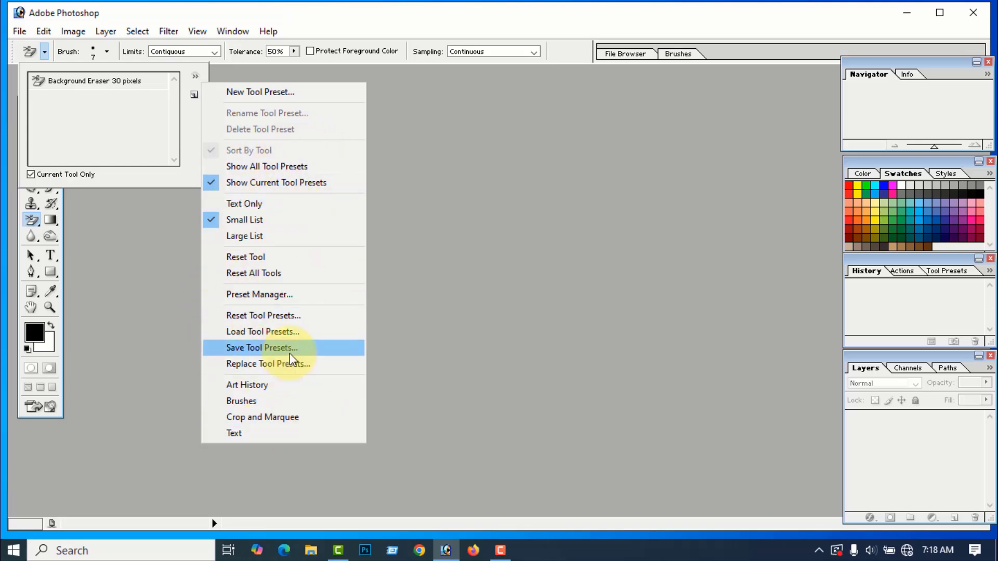
{"action": "left_click", "coordinate": [263, 279]}
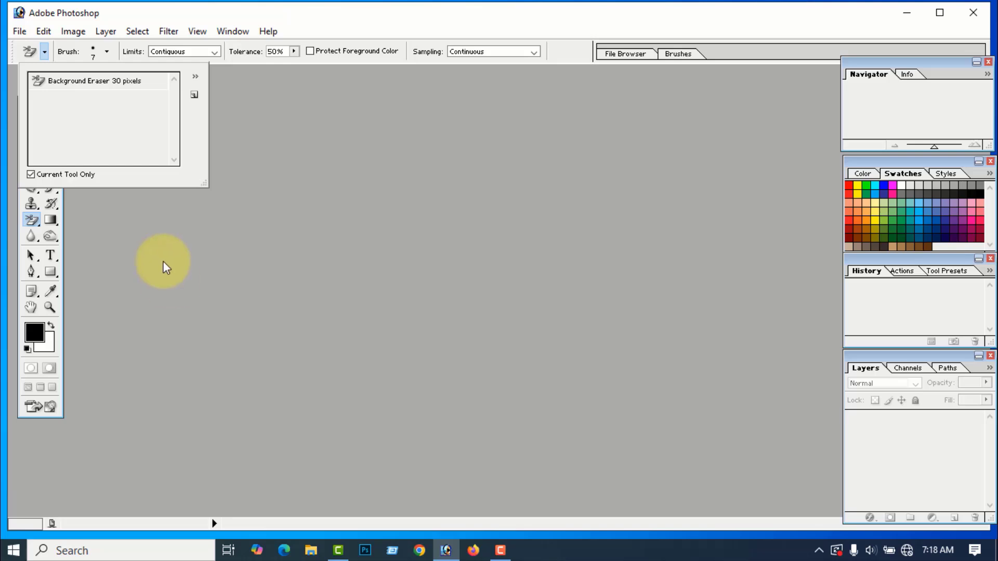
{"action": "left_click", "coordinate": [164, 261]}
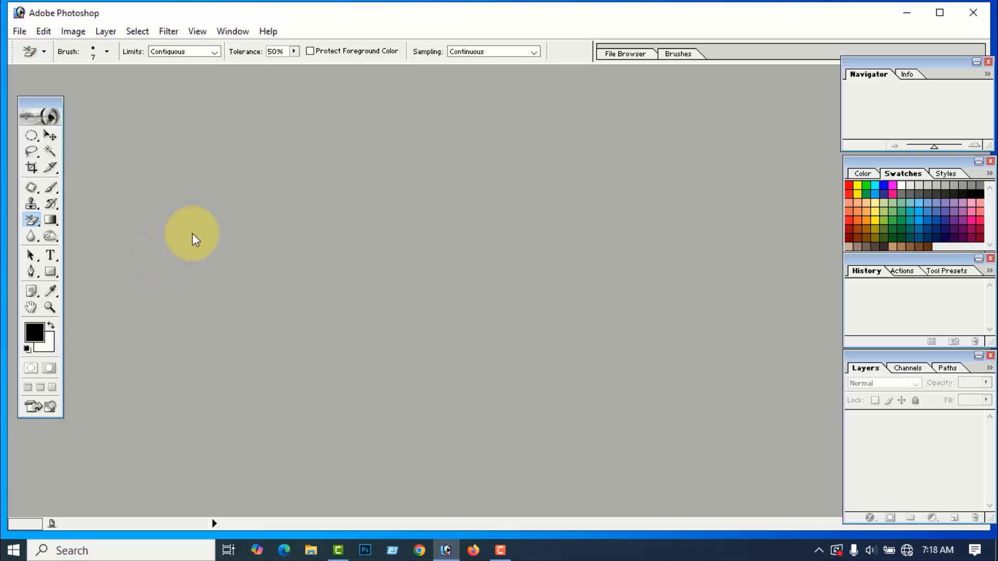
Set the Background Eraser's limits to Discontiguous, tolerance to 79% and sampling to Once.
{"action": "left_click", "coordinate": [212, 52]}
{"action": "left_click", "coordinate": [185, 63]}
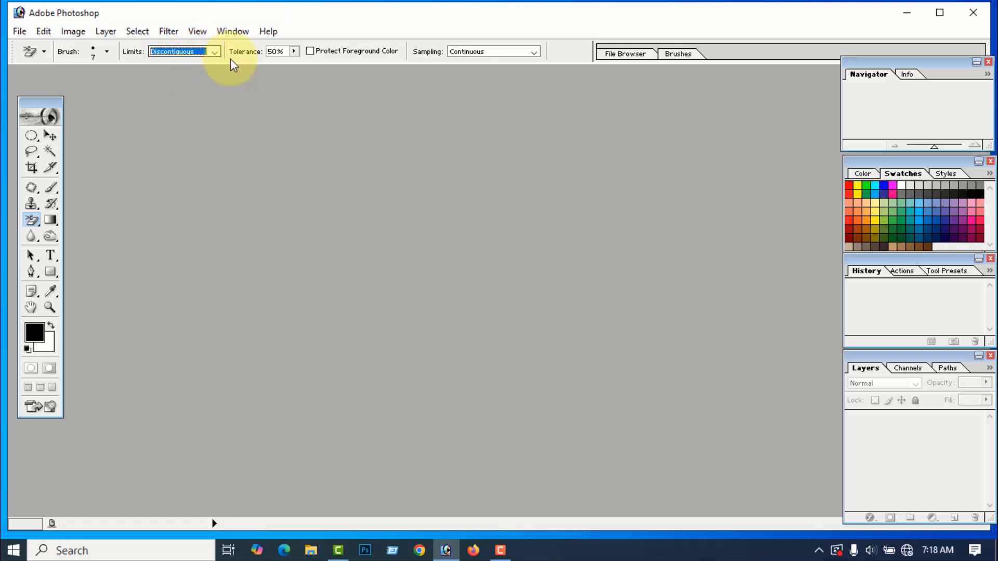
{"action": "left_click", "coordinate": [293, 51]}
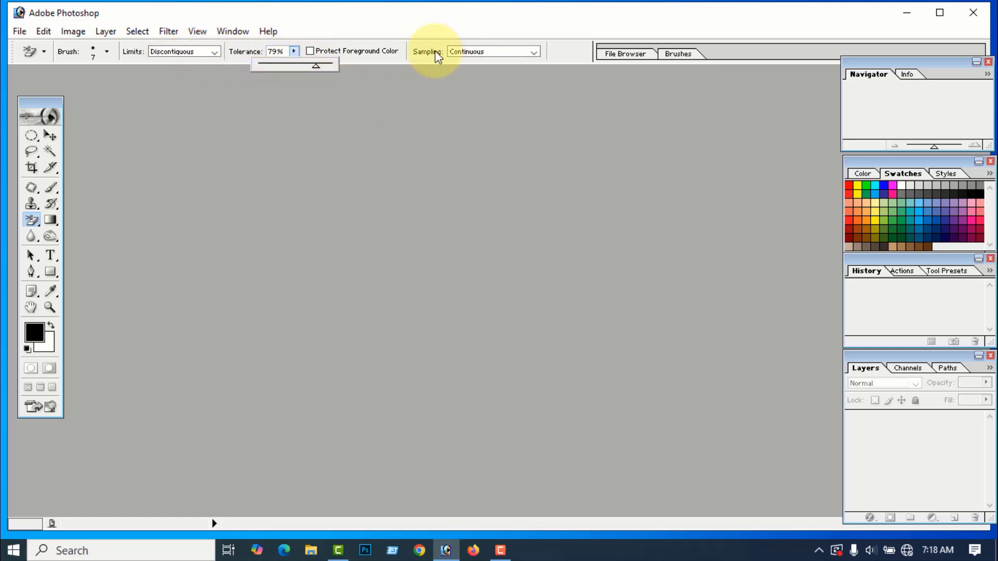
{"action": "left_click", "coordinate": [533, 52]}
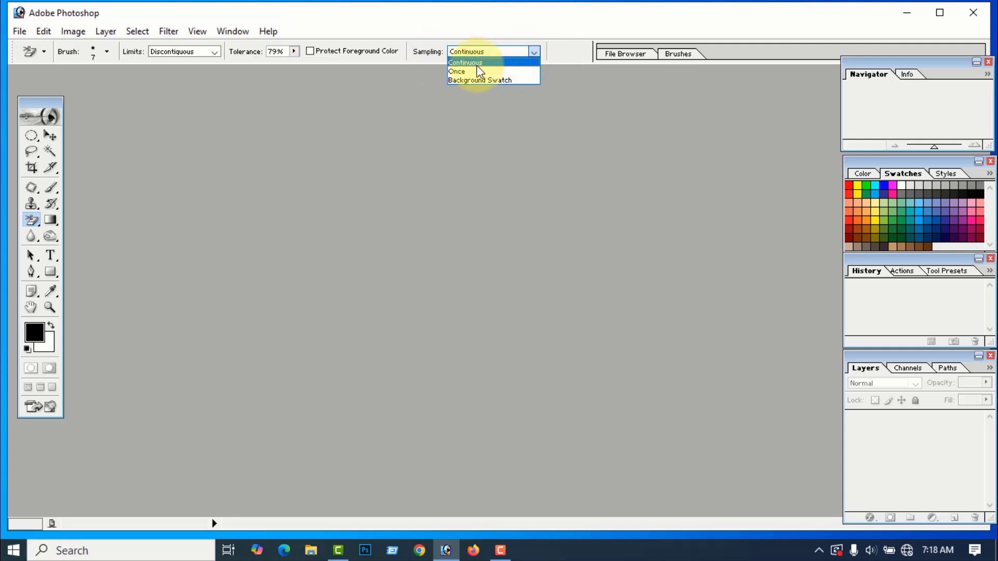
{"action": "left_click", "coordinate": [463, 71]}
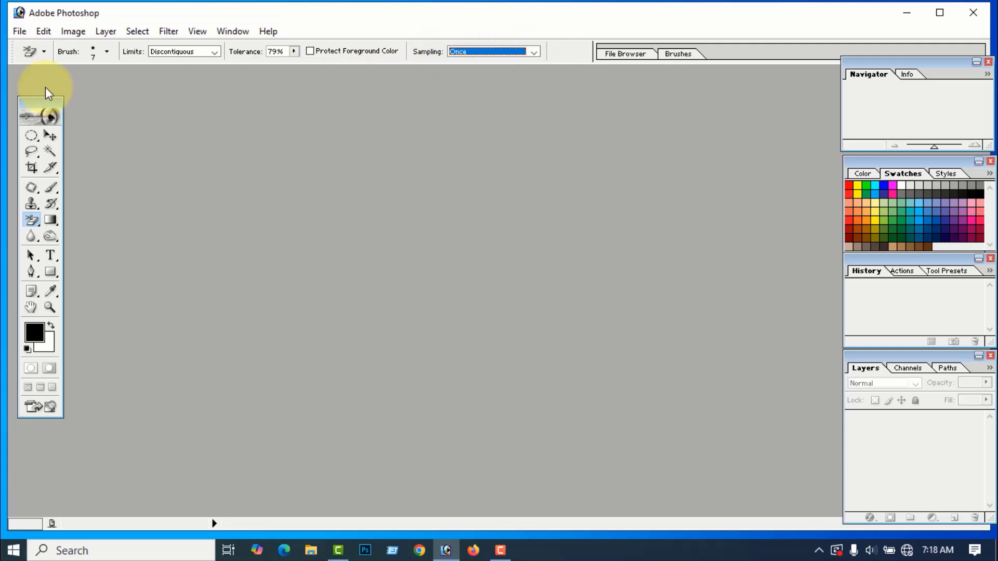
Reset all tools to their default settings from the tool preset options.
{"action": "left_click", "coordinate": [44, 52]}
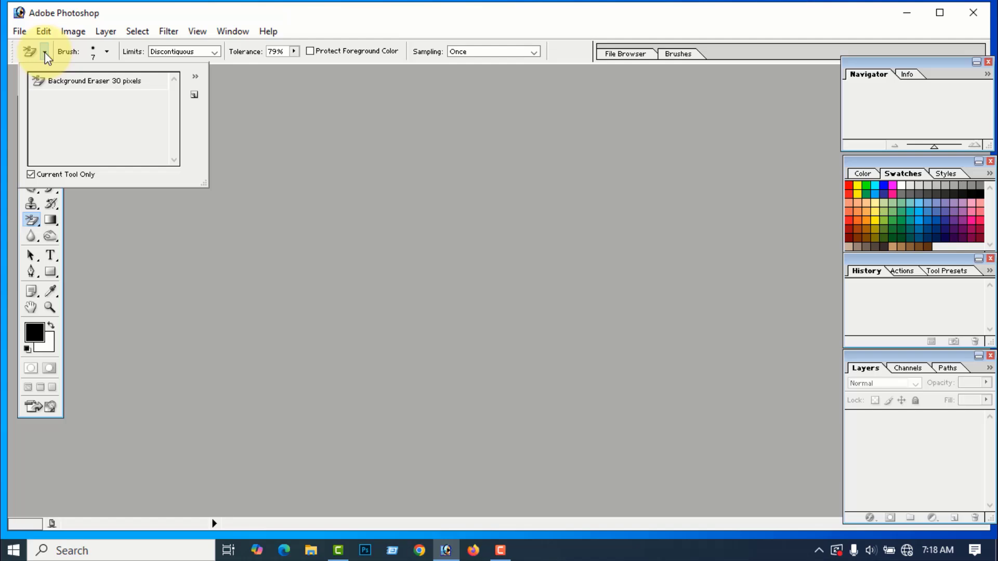
{"action": "left_click", "coordinate": [195, 77]}
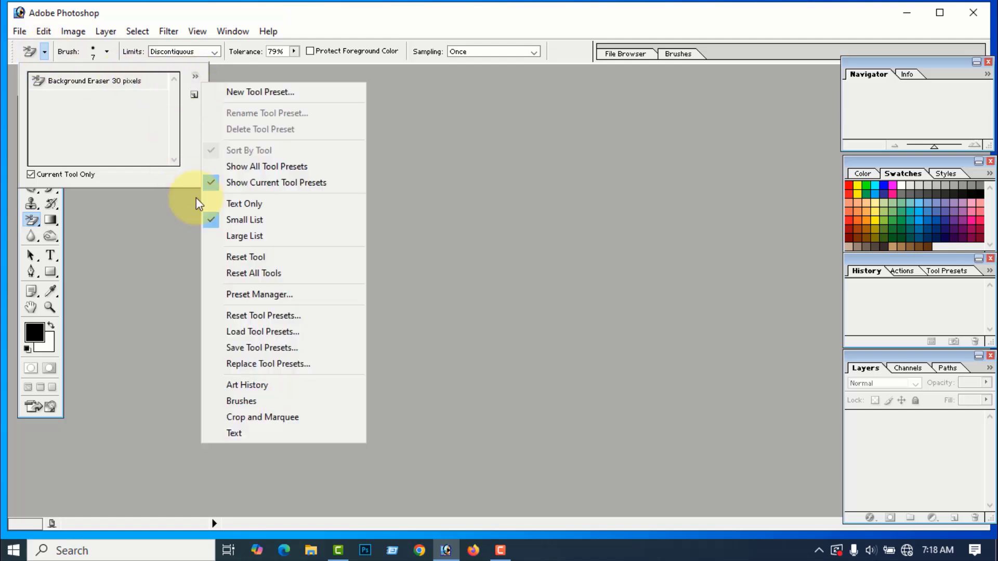
{"action": "left_click", "coordinate": [259, 273]}
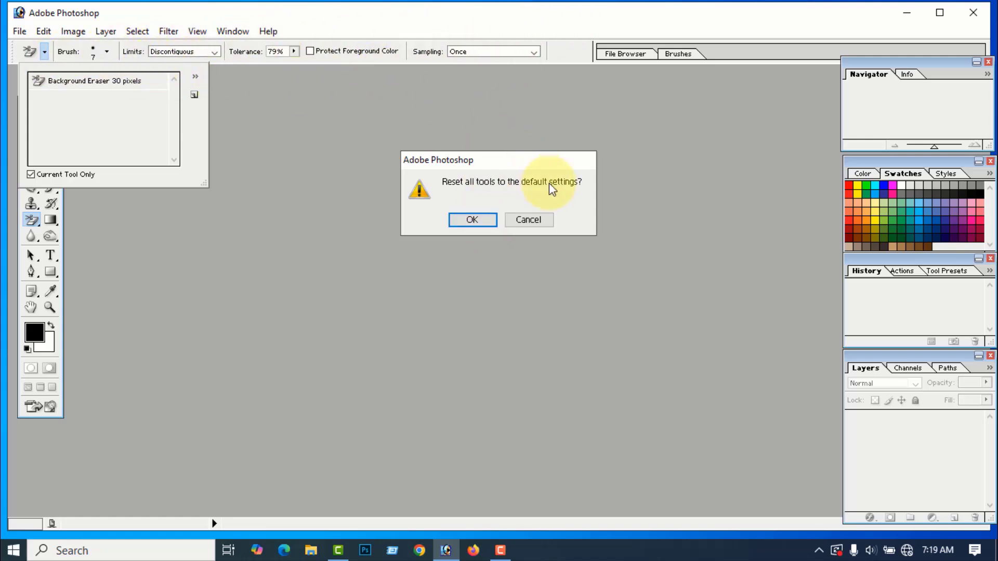
{"action": "left_click", "coordinate": [472, 220]}
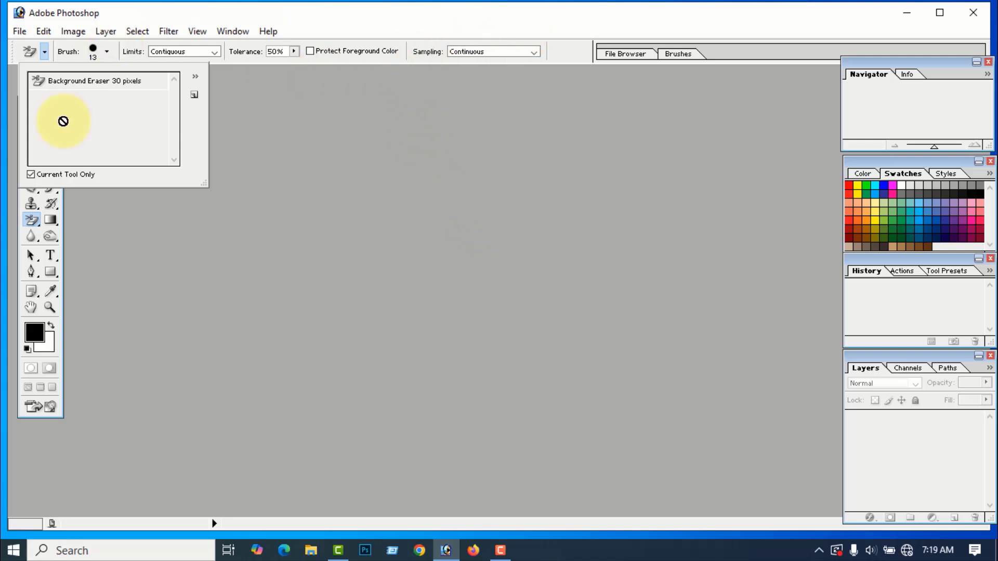
{"action": "left_click", "coordinate": [100, 250]}
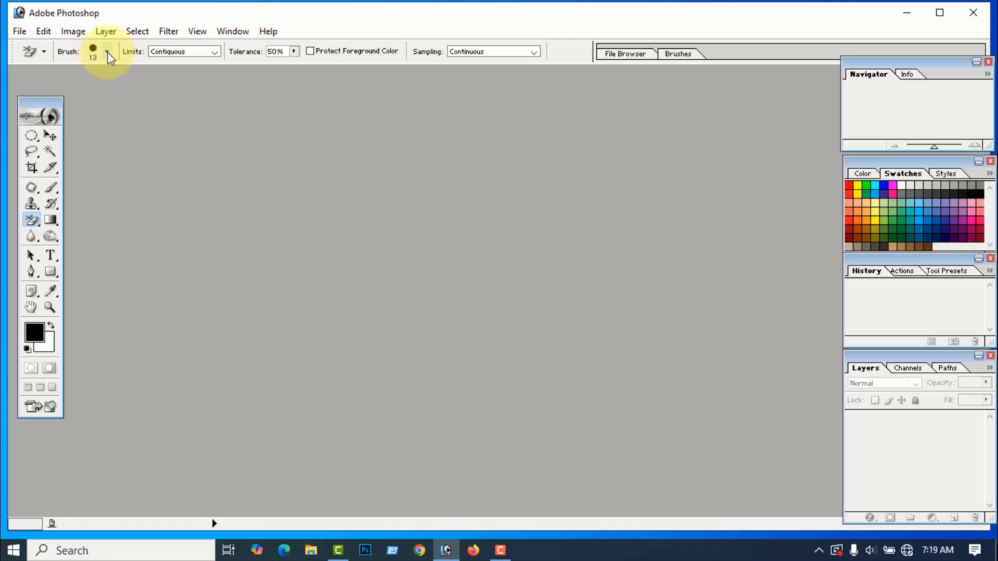
Open the Eraser image from the aa folder inside background eraser on the WORKING FILE (G:) drive and fit it on screen.
{"action": "left_click", "coordinate": [20, 32]}
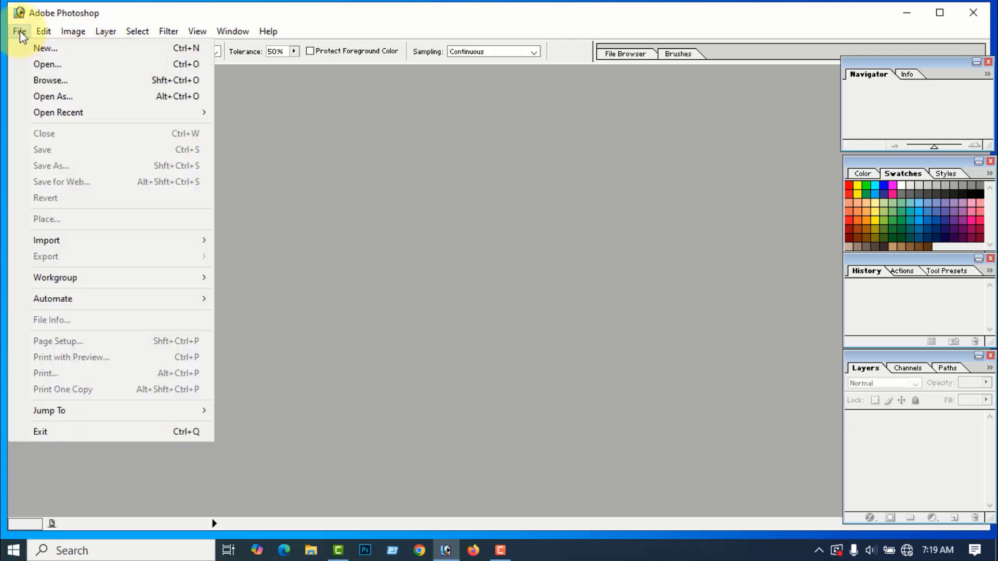
{"action": "left_click", "coordinate": [43, 65]}
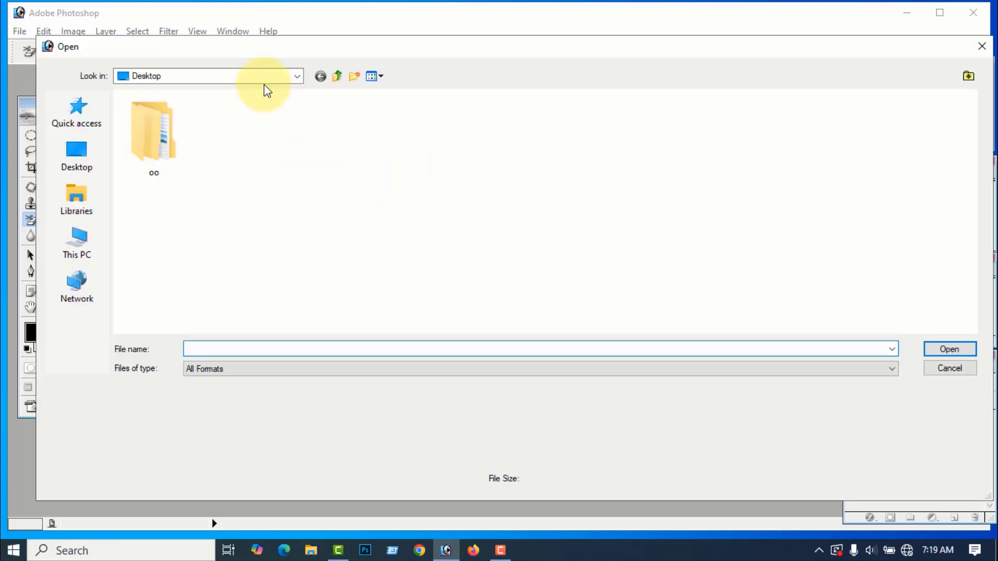
{"action": "left_click", "coordinate": [266, 77]}
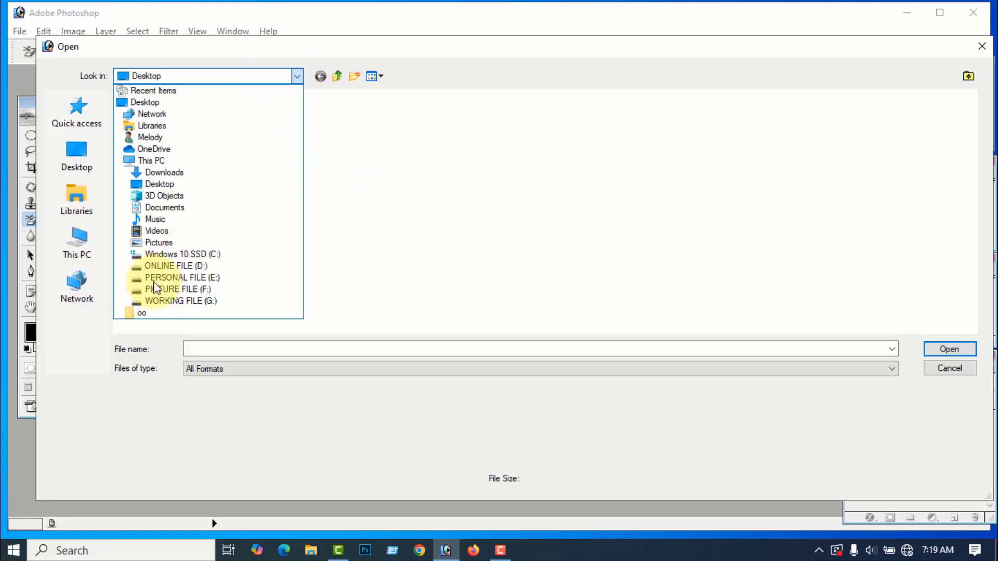
{"action": "left_click", "coordinate": [192, 300]}
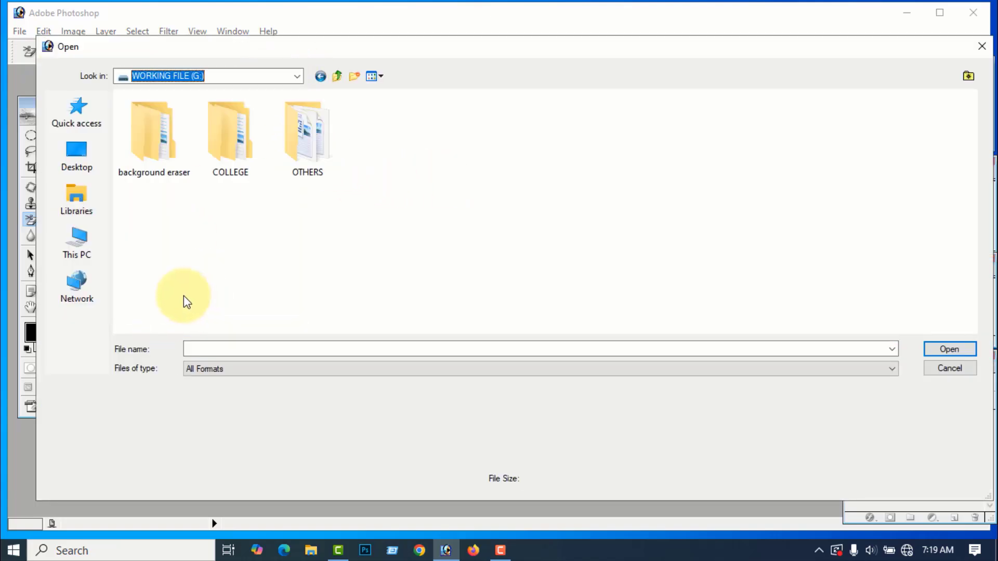
{"action": "double_click", "coordinate": [156, 154]}
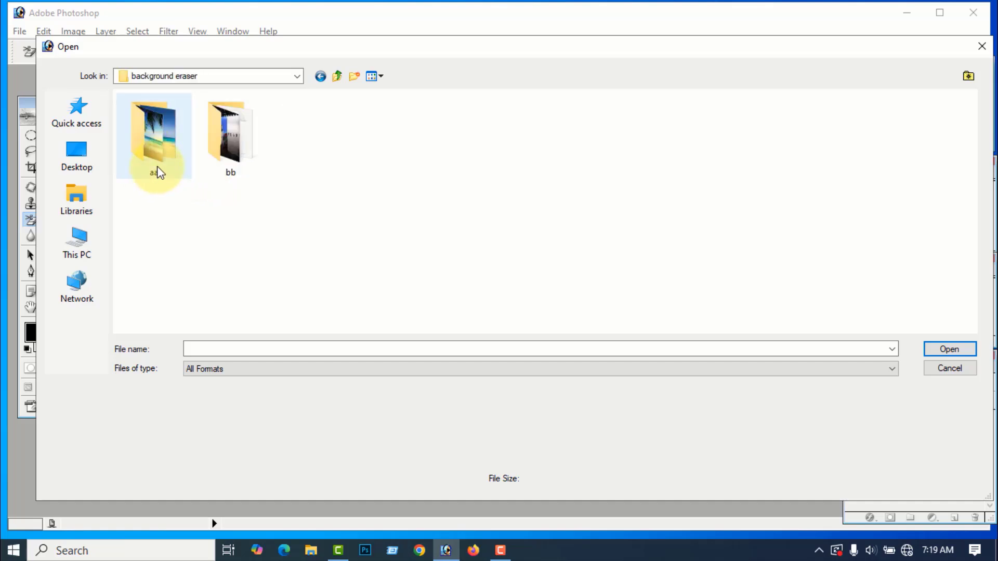
{"action": "left_click", "coordinate": [161, 170]}
{"action": "double_click", "coordinate": [159, 169]}
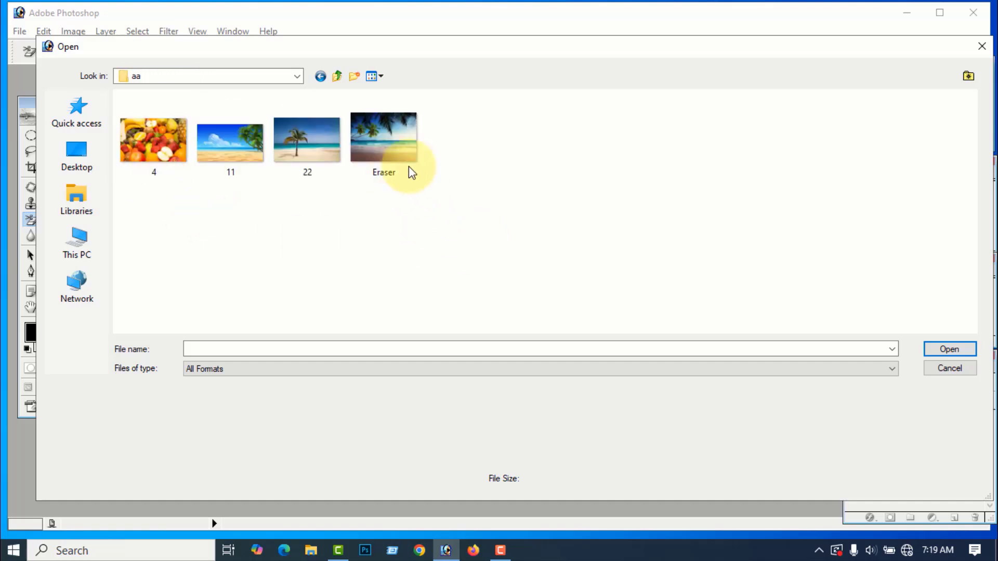
{"action": "left_click", "coordinate": [395, 158]}
{"action": "left_click", "coordinate": [949, 349]}
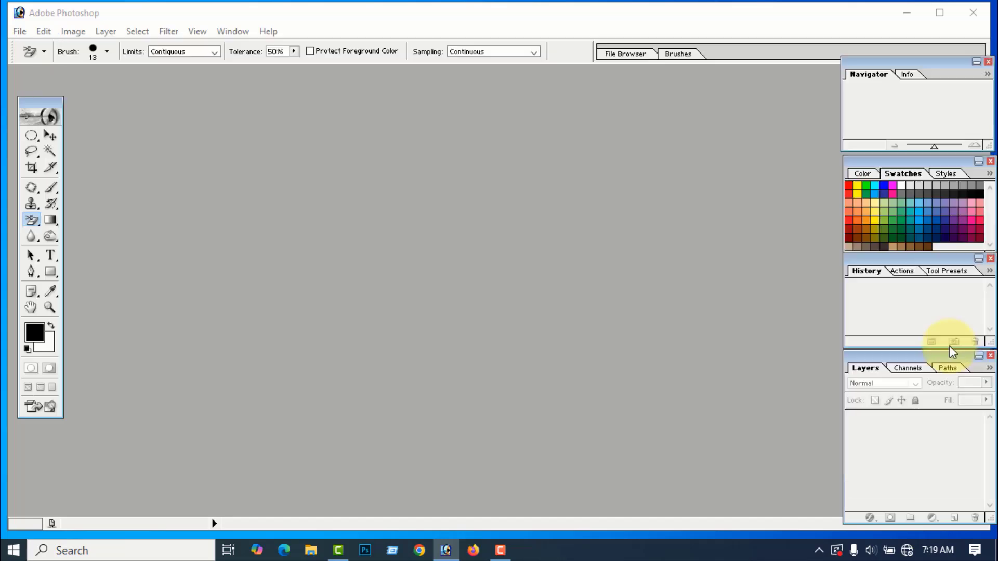
{"action": "left_click", "coordinate": [230, 79]}
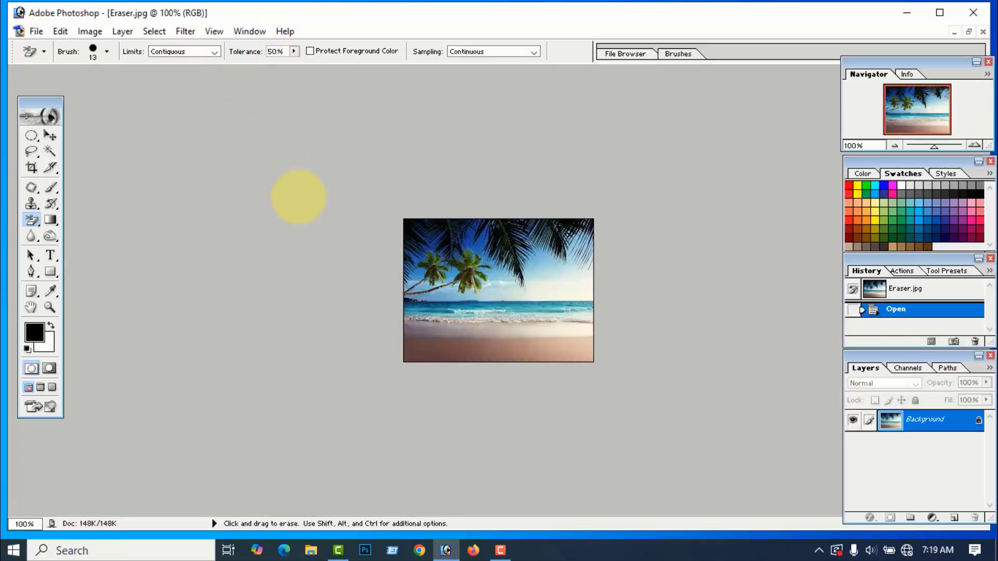
{"action": "key", "text": "ctrl+0"}
{"action": "scroll", "coordinate": [314, 212], "scroll_direction": "up", "scroll_amount": 3}
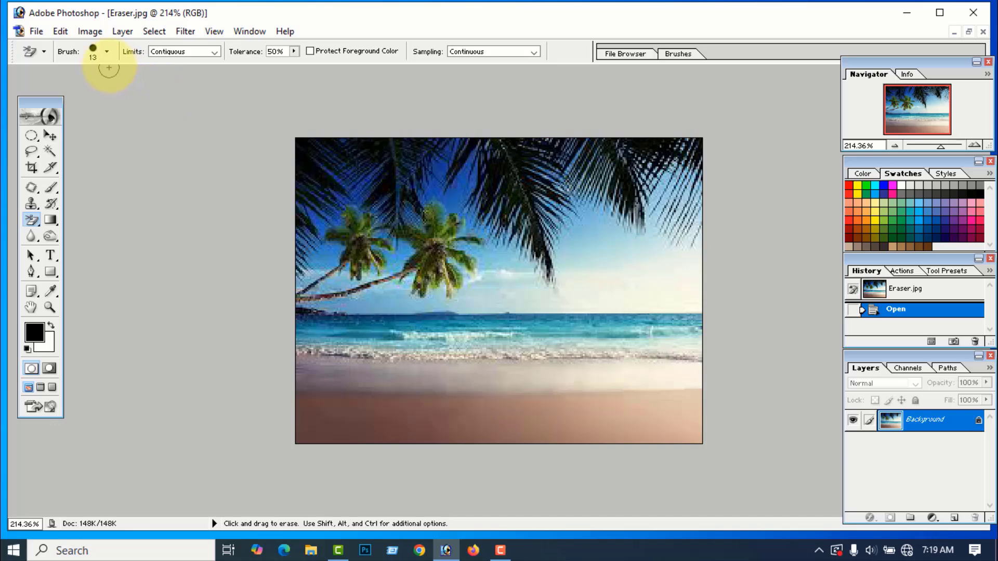
Set the Background Eraser's brush diameter to 8 px and erase a small spot of sky just above the horizon beside the palm trees.
{"action": "left_click", "coordinate": [107, 51]}
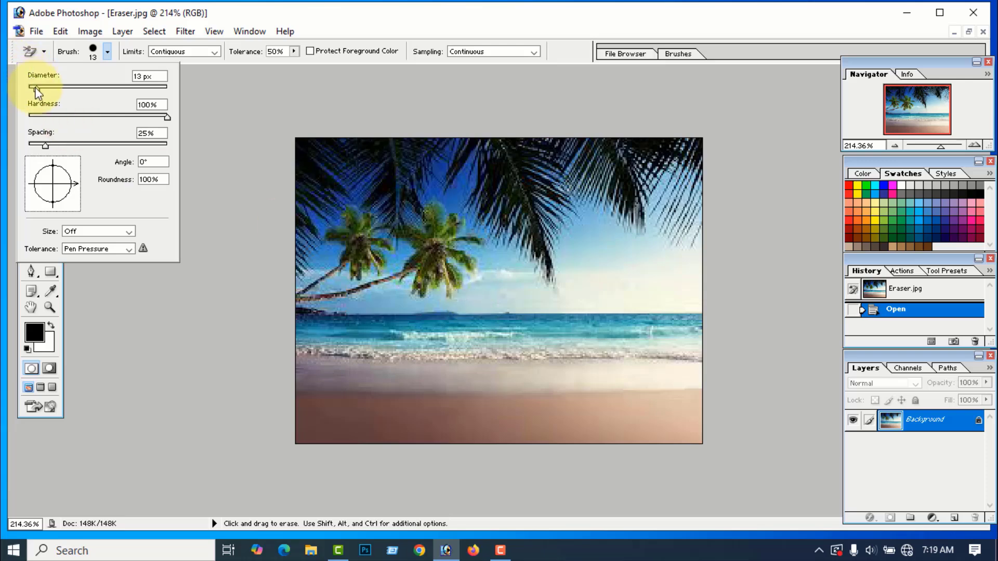
{"action": "left_click_drag", "start_coordinate": [37, 89], "coordinate": [90, 89]}
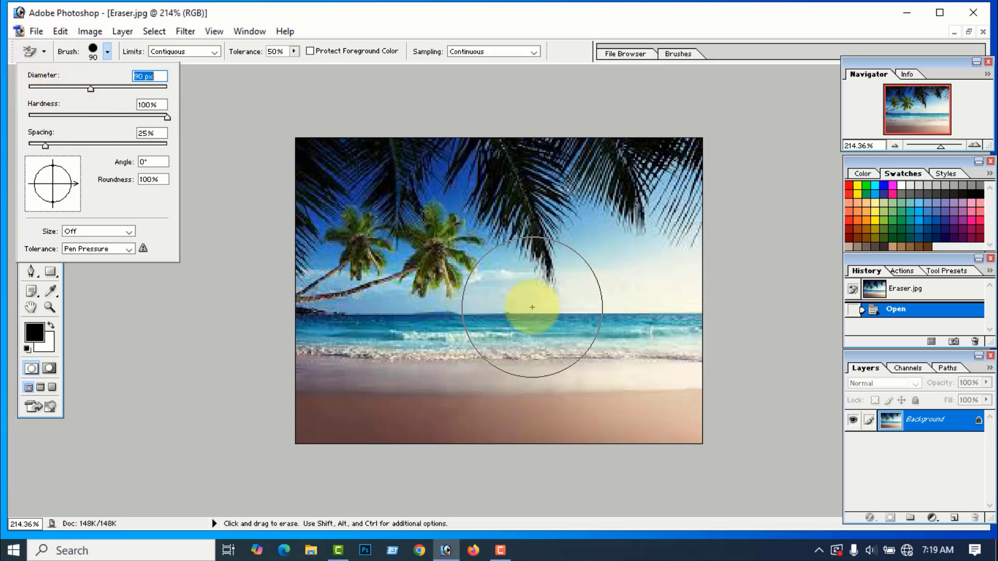
{"action": "right_click", "coordinate": [508, 297]}
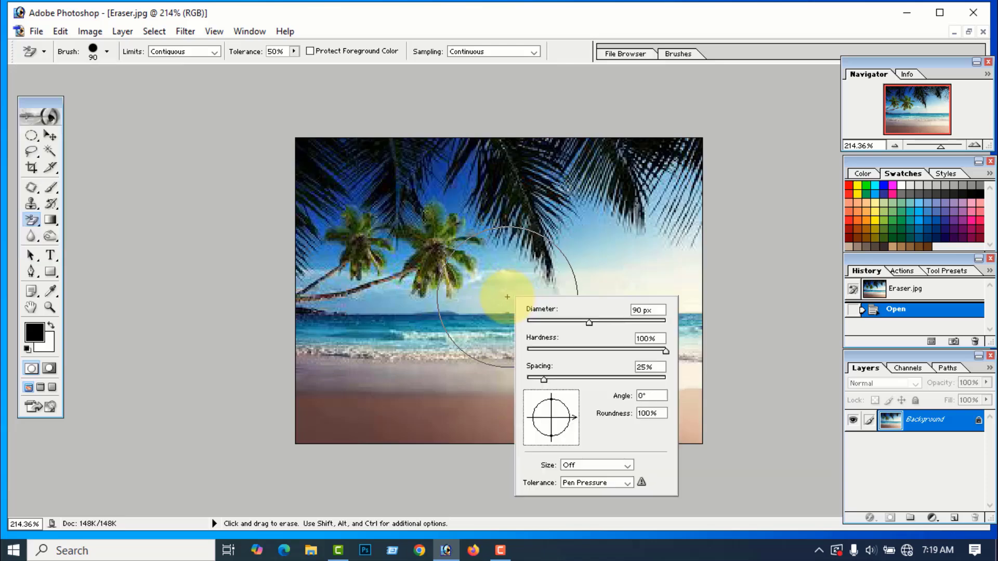
{"action": "mouse_move", "coordinate": [590, 327]}
{"action": "left_mouse_down"}
{"action": "mouse_move", "coordinate": [531, 327]}
{"action": "mouse_move", "coordinate": [542, 326]}
{"action": "left_mouse_up"}
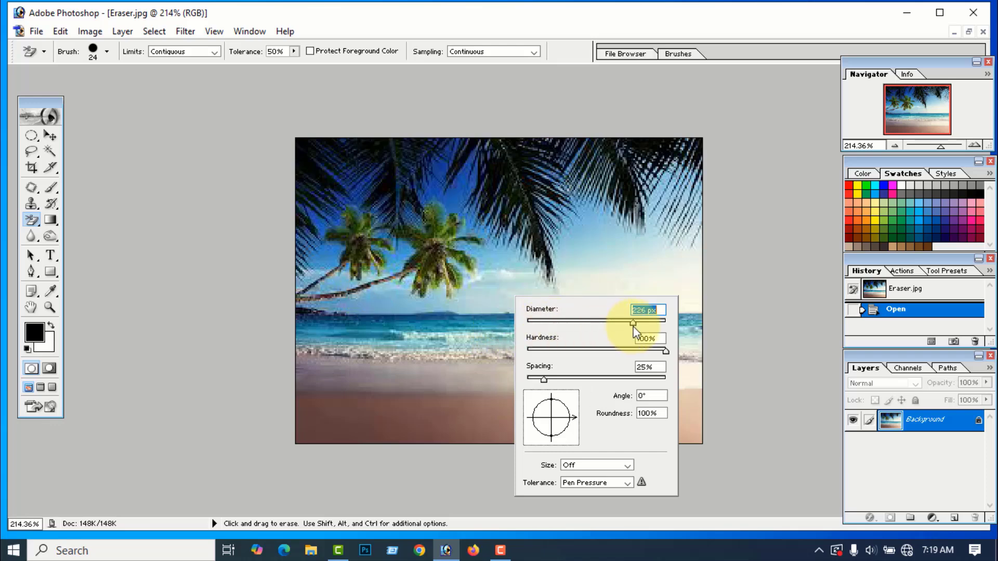
{"action": "left_click_drag", "start_coordinate": [633, 326], "coordinate": [531, 323]}
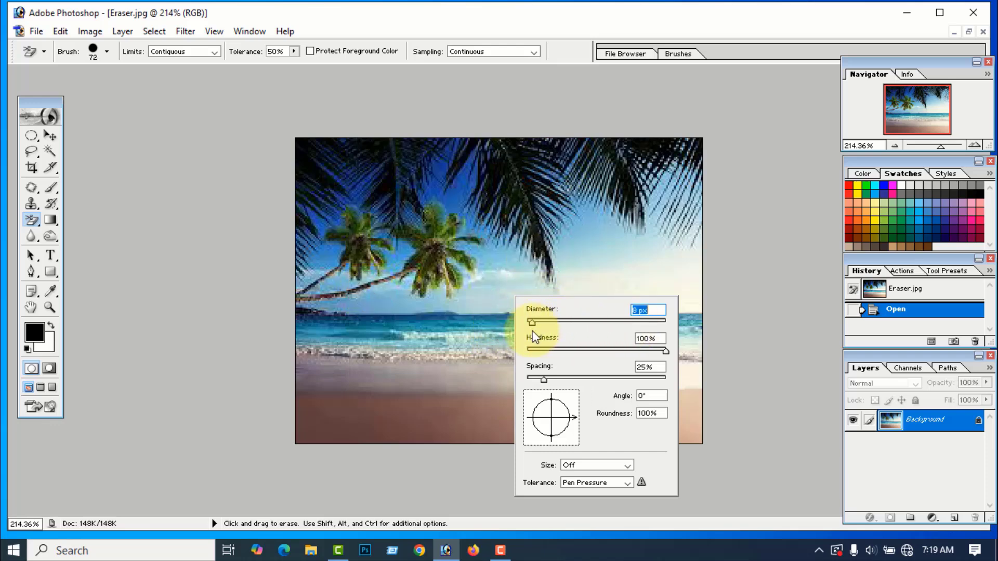
{"action": "left_click", "coordinate": [461, 307]}
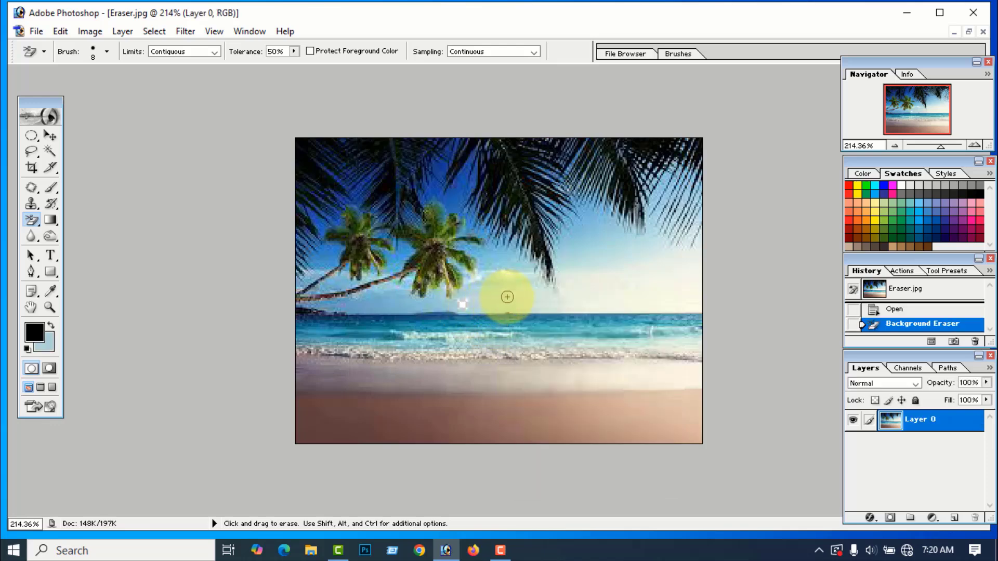
Enlarge the Background Eraser's brush in increments to 70 px.
{"action": "key", "text": "bracketright"}
{"action": "key", "text": "bracketright"}
{"action": "key", "text": "bracketright"}
{"action": "key", "text": "bracketright"}
{"action": "key", "text": "bracketright"}
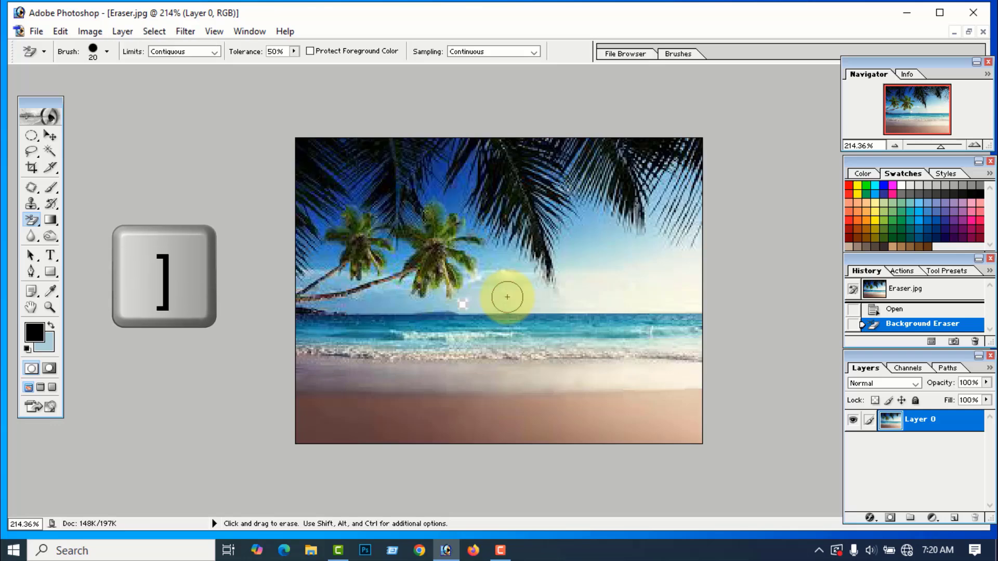
{"action": "key", "text": "bracketright"}
{"action": "key", "text": "bracketright"}
{"action": "key", "text": "bracketright"}
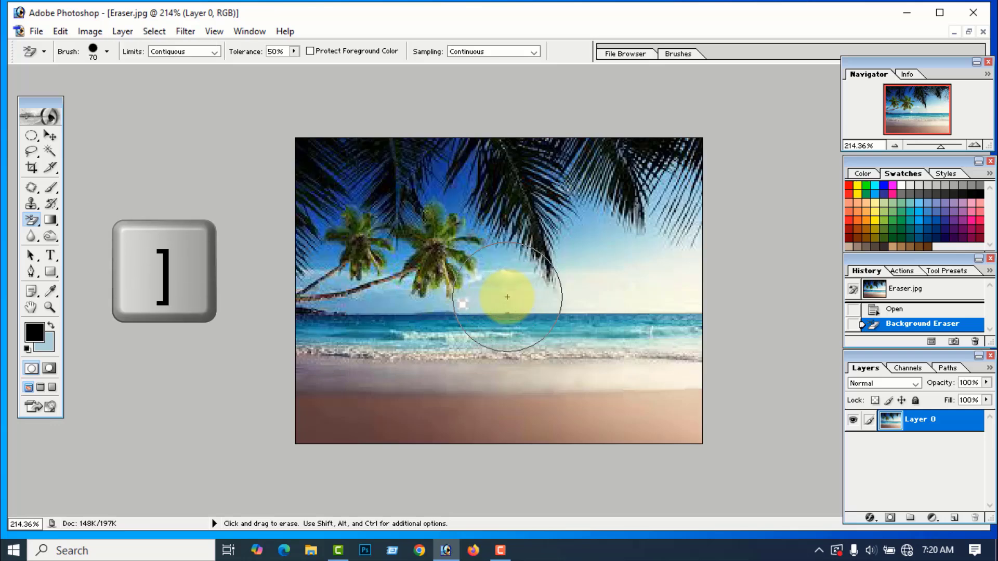
Reduce the Background Eraser's brush in increments to 20 px.
{"action": "key", "text": "bracketleft"}
{"action": "key", "text": "bracketleft"}
{"action": "key", "text": "bracketleft"}
{"action": "key", "text": "bracketleft"}
{"action": "key", "text": "bracketleft"}
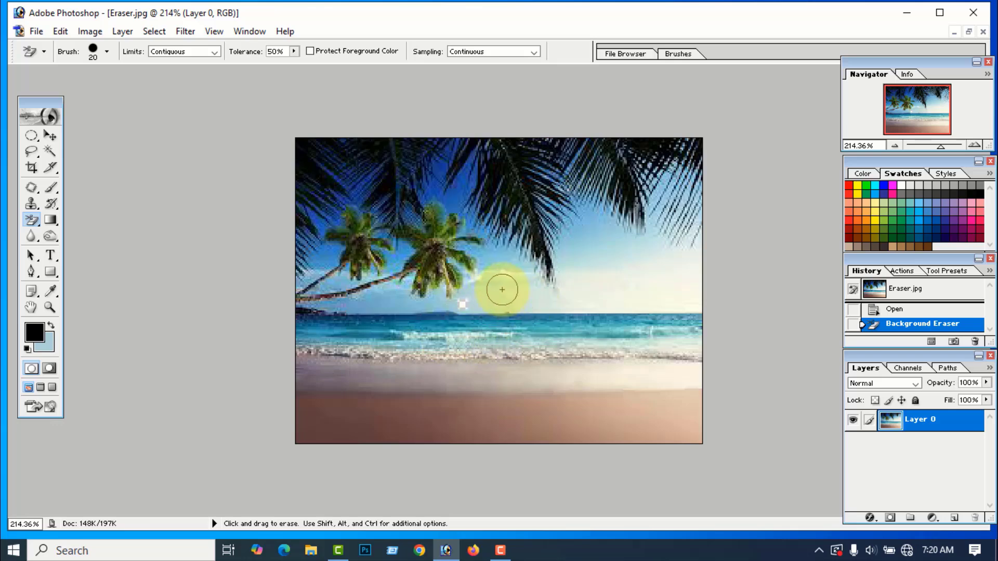
Erase a strip across nearly the full width of the sand with the hard 20 px brush and undo it.
{"action": "left_click", "coordinate": [106, 51]}
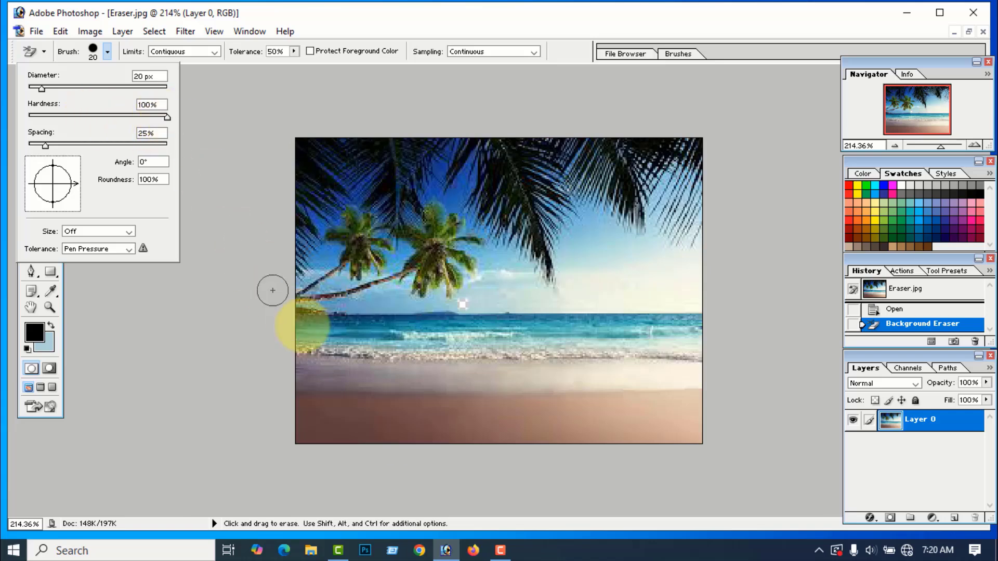
{"action": "mouse_move", "coordinate": [317, 413]}
{"action": "left_mouse_down"}
{"action": "mouse_move", "coordinate": [684, 414]}
{"action": "mouse_move", "coordinate": [679, 407]}
{"action": "left_mouse_up"}
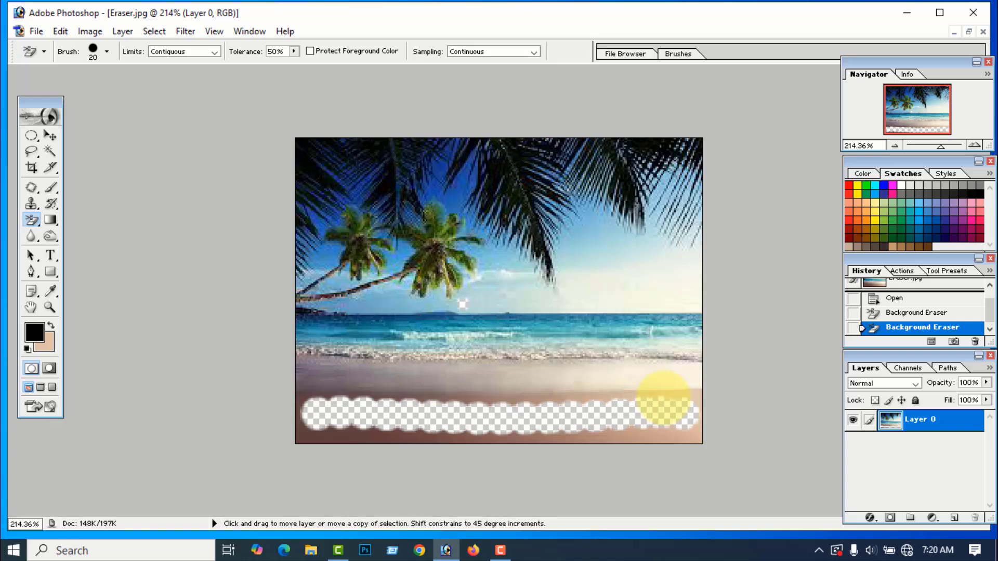
{"action": "key", "text": "ctrl+z"}
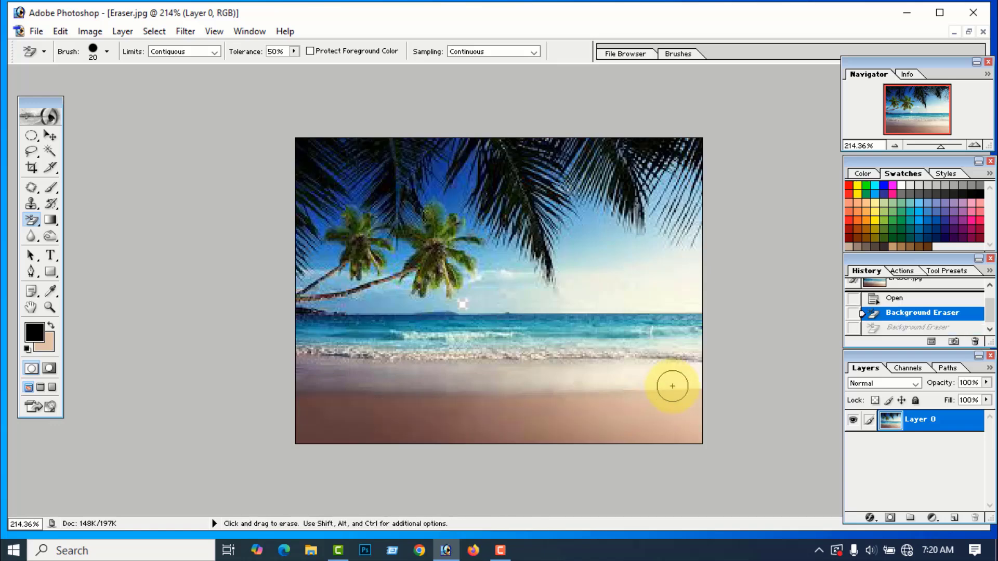
Set the brush hardness to 0% and erase a short soft-edged strip of sand near the image's lower left corner.
{"action": "left_click", "coordinate": [108, 51]}
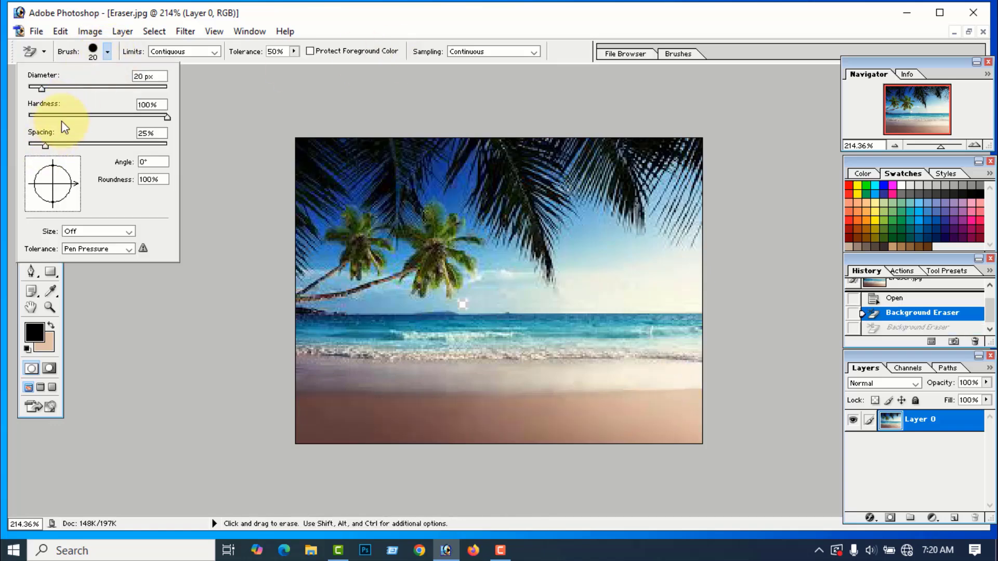
{"action": "left_click_drag", "start_coordinate": [61, 121], "coordinate": [177, 123]}
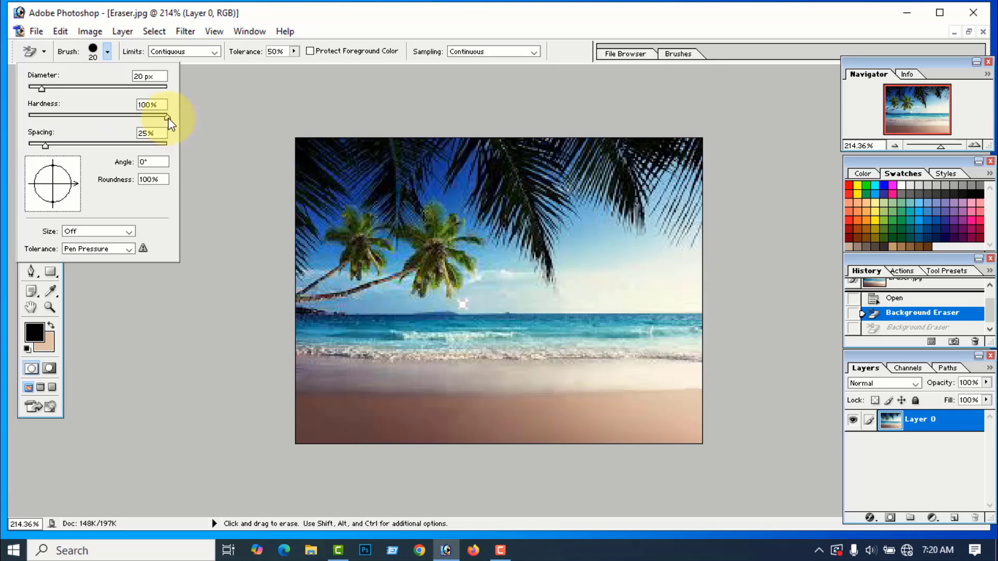
{"action": "left_click_drag", "start_coordinate": [88, 124], "coordinate": [27, 123]}
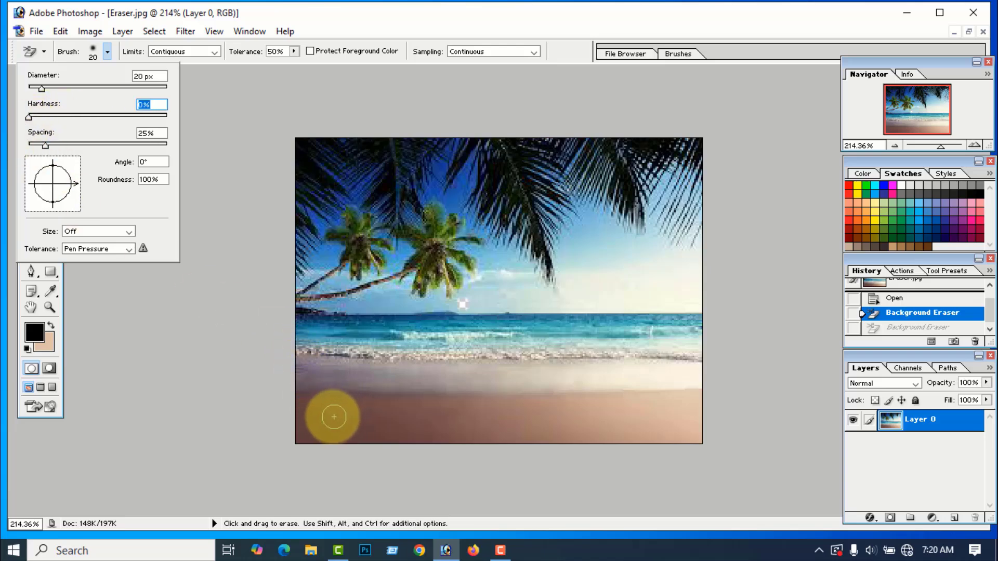
{"action": "left_click_drag", "start_coordinate": [328, 413], "coordinate": [383, 414]}
Set the brush hardness to 100% and erase a single hard-edged spot in the sand beside the soft strip.
{"action": "left_click", "coordinate": [108, 52]}
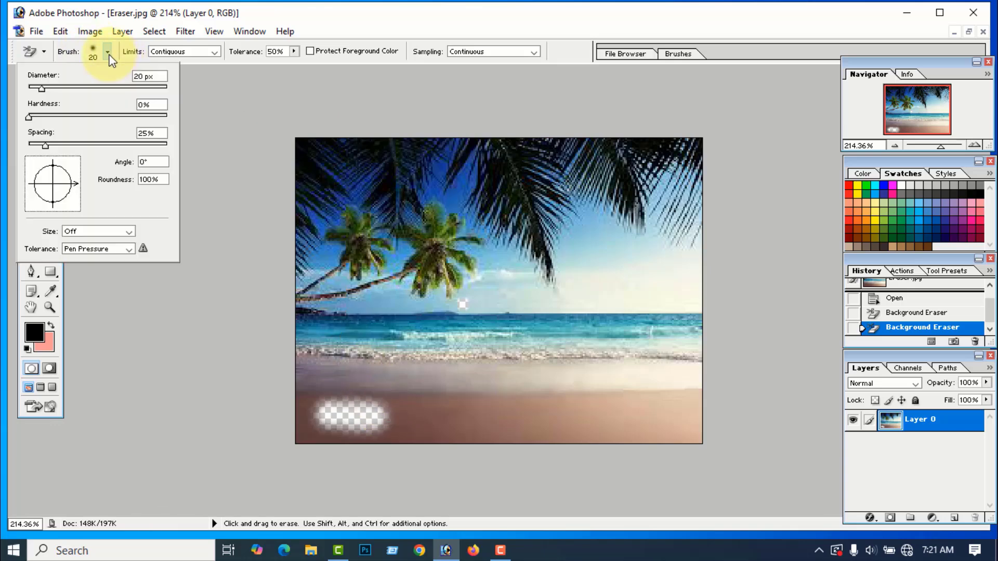
{"action": "left_click_drag", "start_coordinate": [30, 118], "coordinate": [173, 126]}
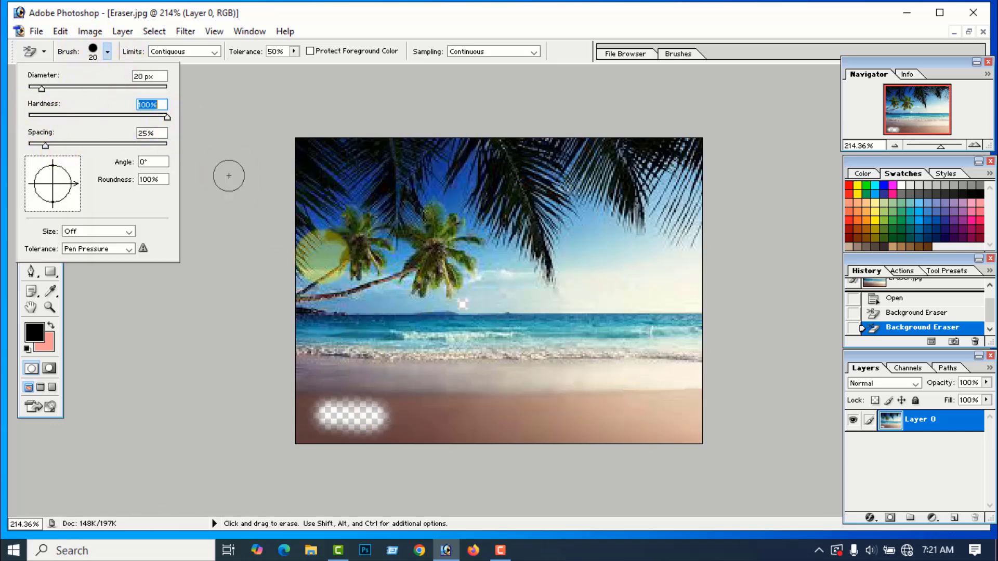
{"action": "left_click", "coordinate": [432, 414]}
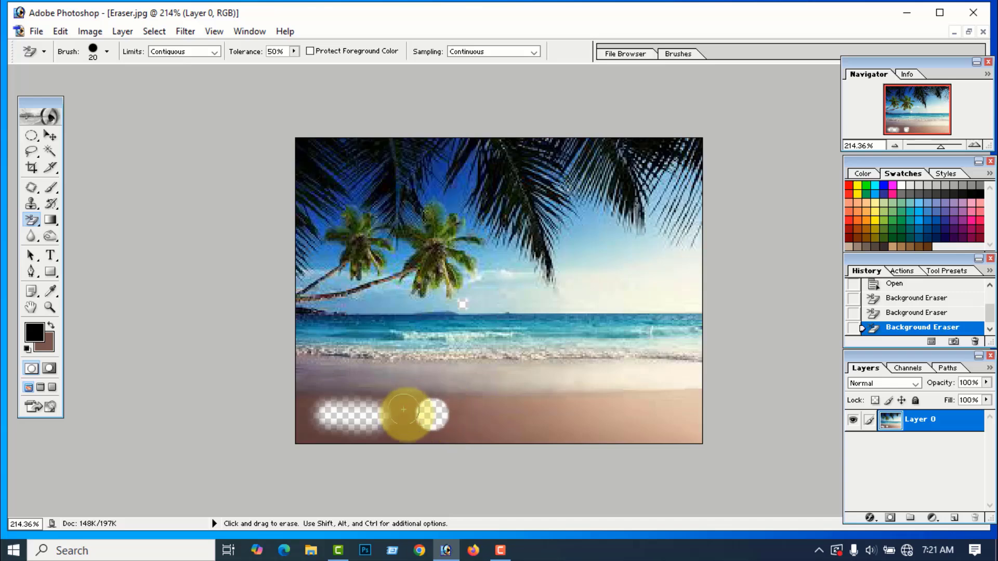
Set the brush hardness to 3% and erase a single soft spot in the sand beside the hard-edged one.
{"action": "left_click", "coordinate": [107, 54]}
{"action": "left_click_drag", "start_coordinate": [166, 117], "coordinate": [13, 124]}
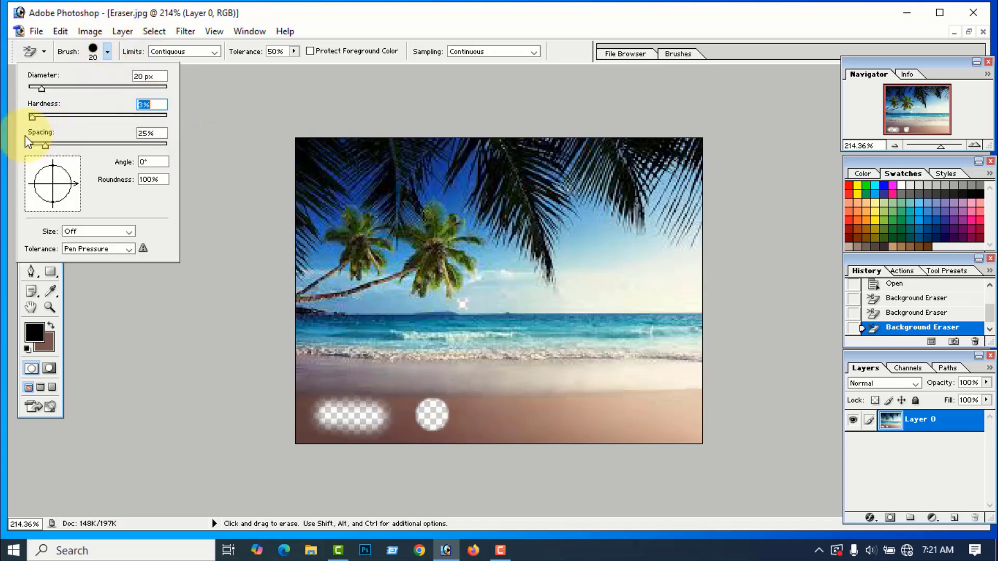
{"action": "left_click", "coordinate": [473, 418]}
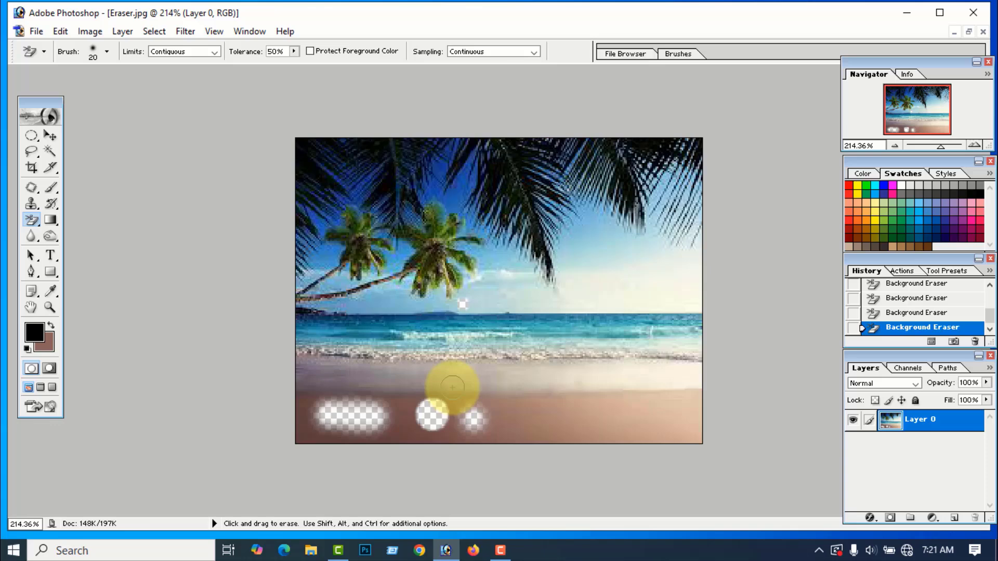
Undo the test erasures in the sand and set the brush hardness back to 100%.
{"action": "key", "text": "ctrl+alt+z"}
{"action": "key", "text": "ctrl+alt+z"}
{"action": "key", "text": "ctrl+alt+z"}
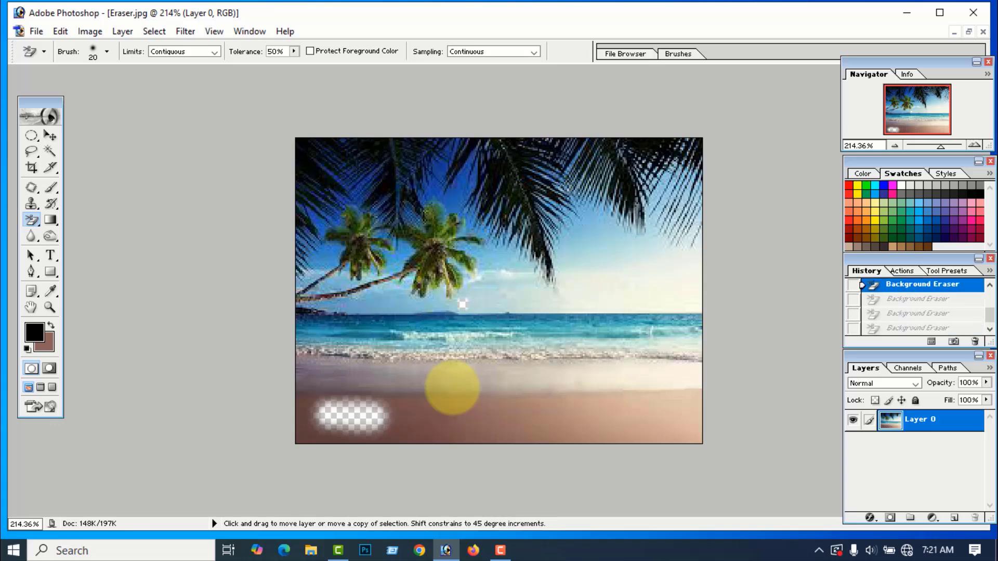
{"action": "left_click", "coordinate": [107, 51]}
{"action": "left_click_drag", "start_coordinate": [30, 119], "coordinate": [162, 119]}
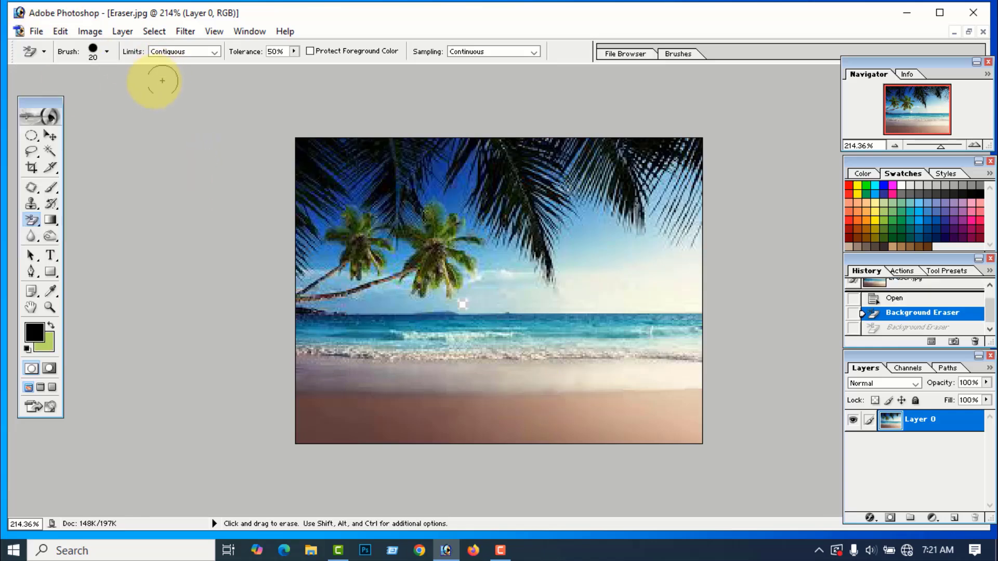
Set the brush spacing to 1%, erase a long continuous strip along the sand and undo it.
{"action": "left_click", "coordinate": [107, 51]}
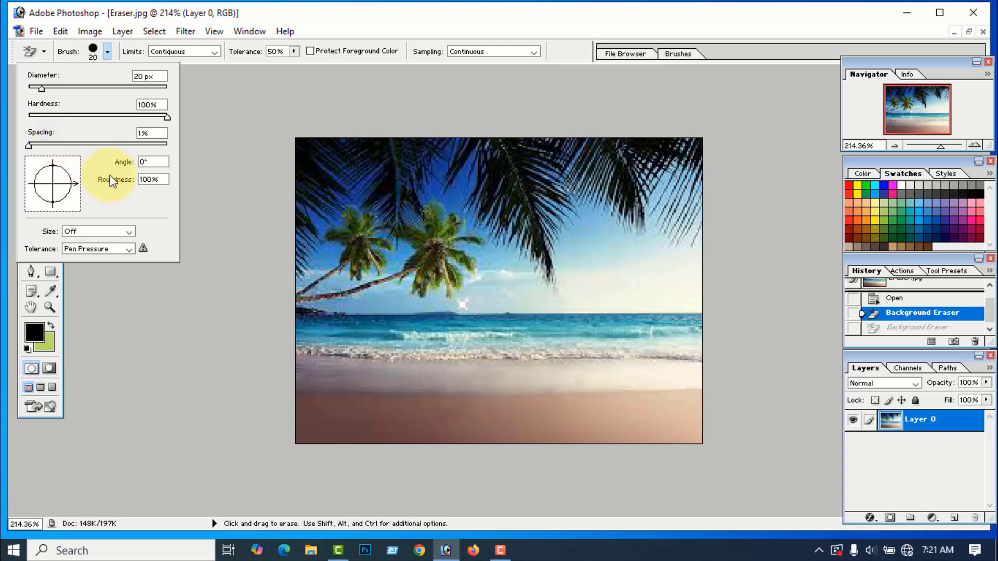
{"action": "left_click", "coordinate": [323, 416]}
{"action": "mouse_move", "coordinate": [323, 415]}
{"action": "left_mouse_down"}
{"action": "mouse_move", "coordinate": [564, 416]}
{"action": "mouse_move", "coordinate": [554, 410]}
{"action": "left_mouse_up"}
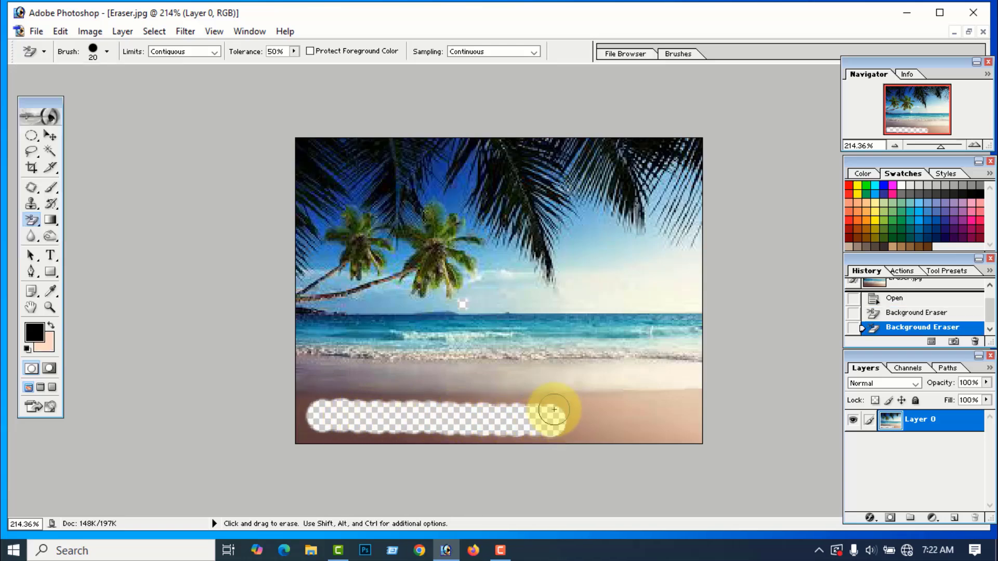
{"action": "key", "text": "ctrl"}
{"action": "key", "text": "ctrl+z"}
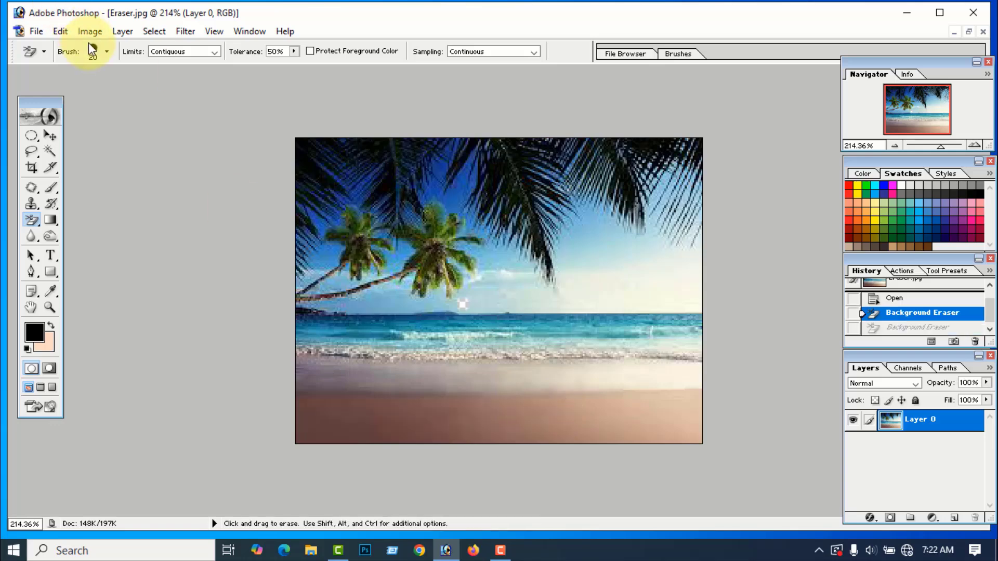
Set the brush spacing to 115% and erase a row of separate dots in the sand near the lower left corner.
{"action": "left_click", "coordinate": [107, 52]}
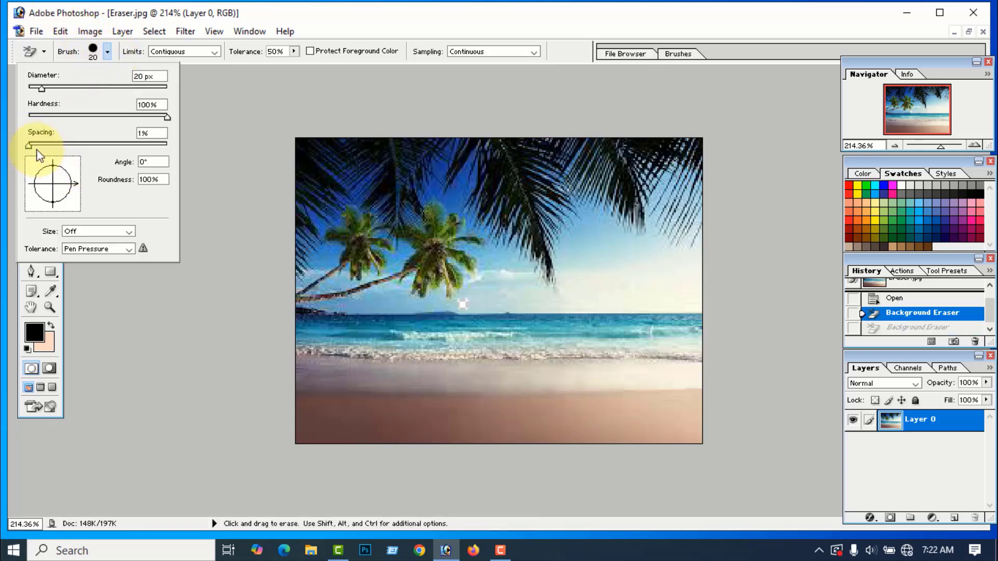
{"action": "left_click_drag", "start_coordinate": [37, 148], "coordinate": [104, 148]}
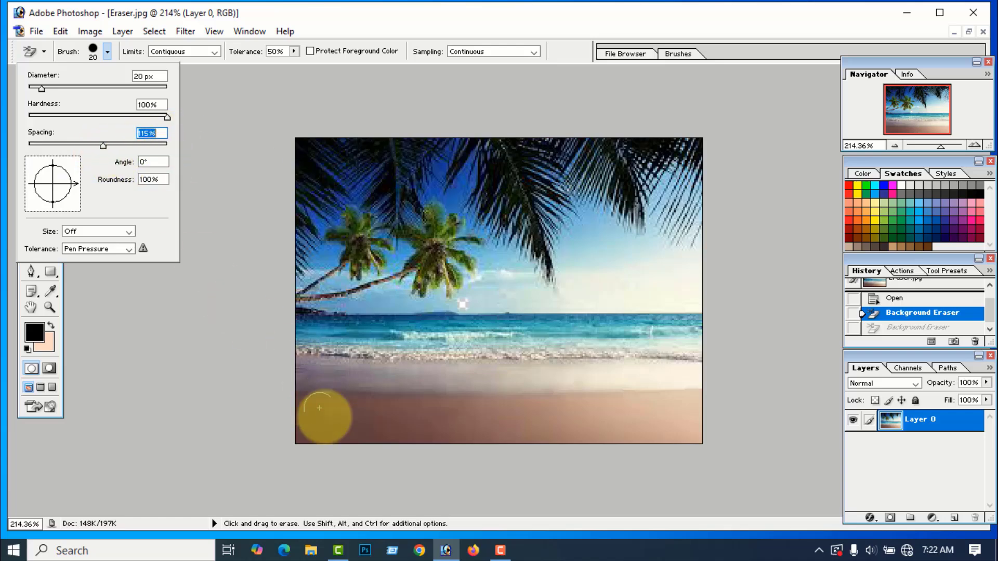
{"action": "left_click_drag", "start_coordinate": [319, 415], "coordinate": [428, 416]}
Set the brush spacing to 437% and undo all erasures back to the originally opened image.
{"action": "left_click", "coordinate": [107, 50]}
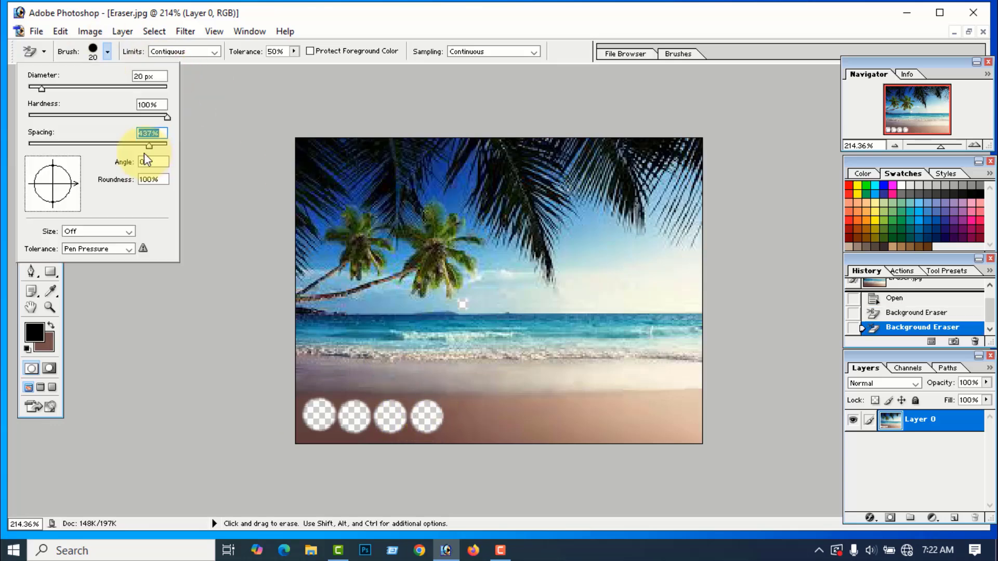
{"action": "key", "text": "ctrl+alt+z"}
{"action": "key", "text": "ctrl+alt+z"}
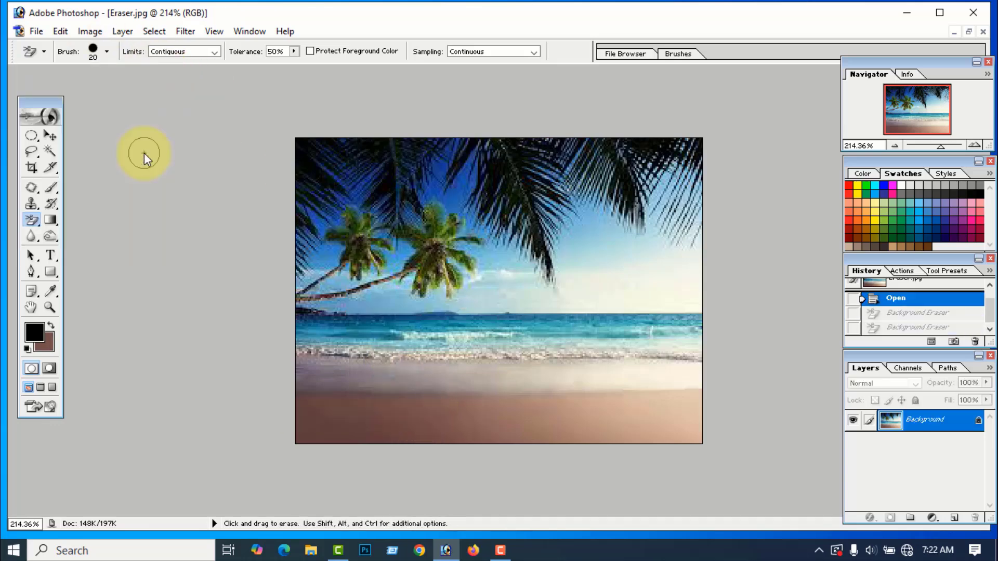
Erase a row of widely spaced spots along the sand with the 437% spacing and undo them.
{"action": "left_click", "coordinate": [107, 51]}
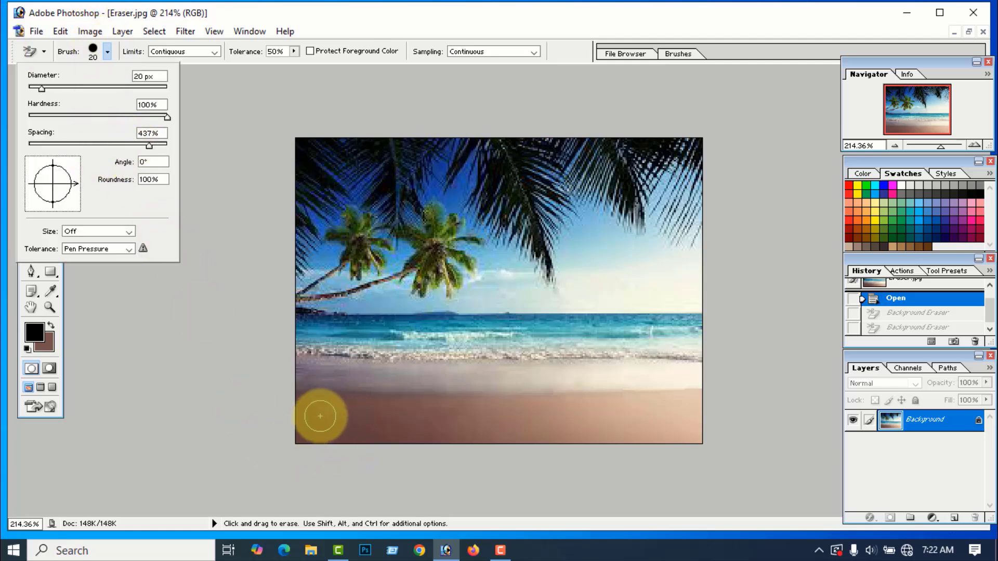
{"action": "left_click_drag", "start_coordinate": [321, 416], "coordinate": [370, 415]}
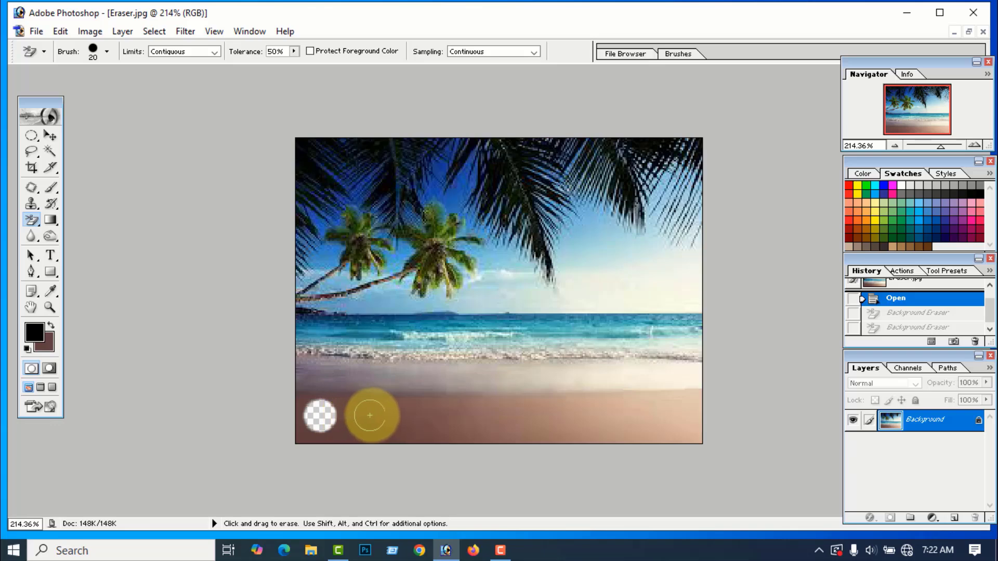
{"action": "left_click", "coordinate": [458, 416]}
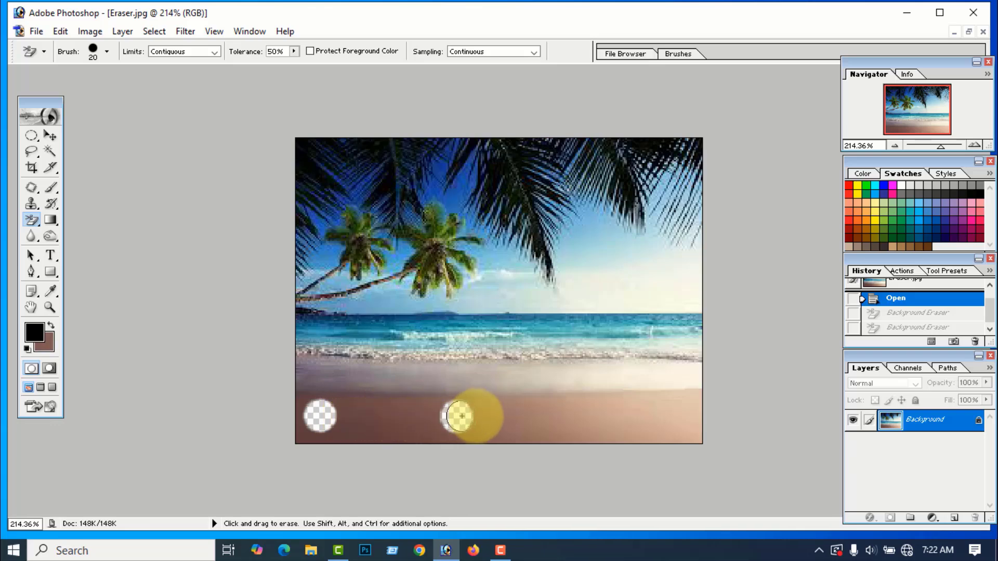
{"action": "left_click", "coordinate": [595, 416]}
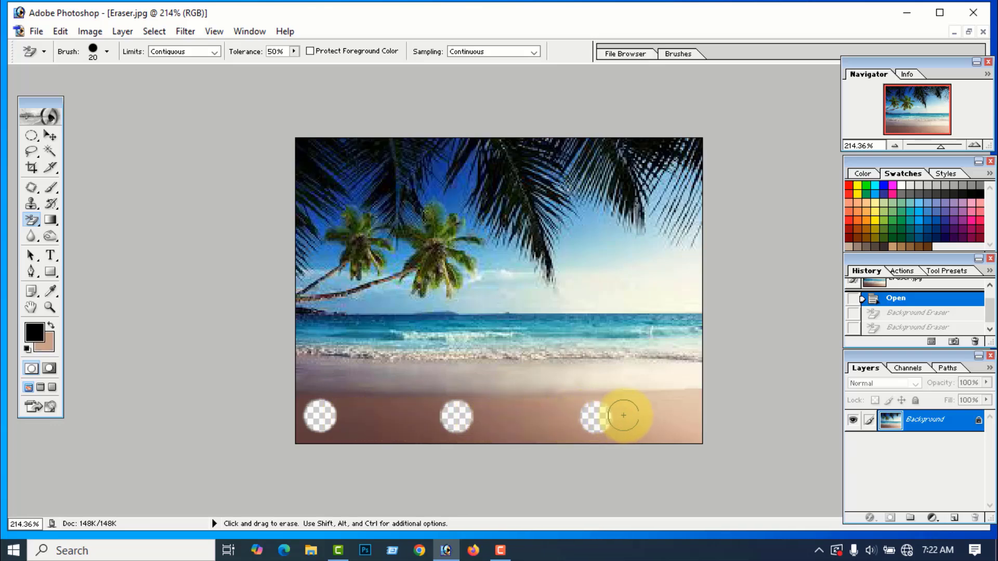
{"action": "left_click", "coordinate": [670, 413]}
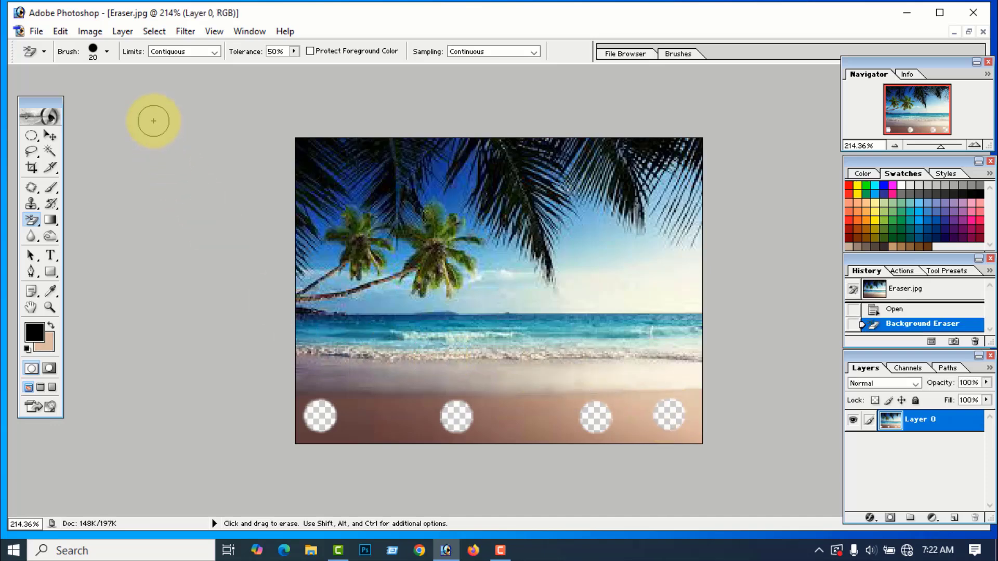
{"action": "key", "text": "ctrl+z"}
Try a brush angle of 50° and set it back to 0°.
{"action": "left_click", "coordinate": [107, 54]}
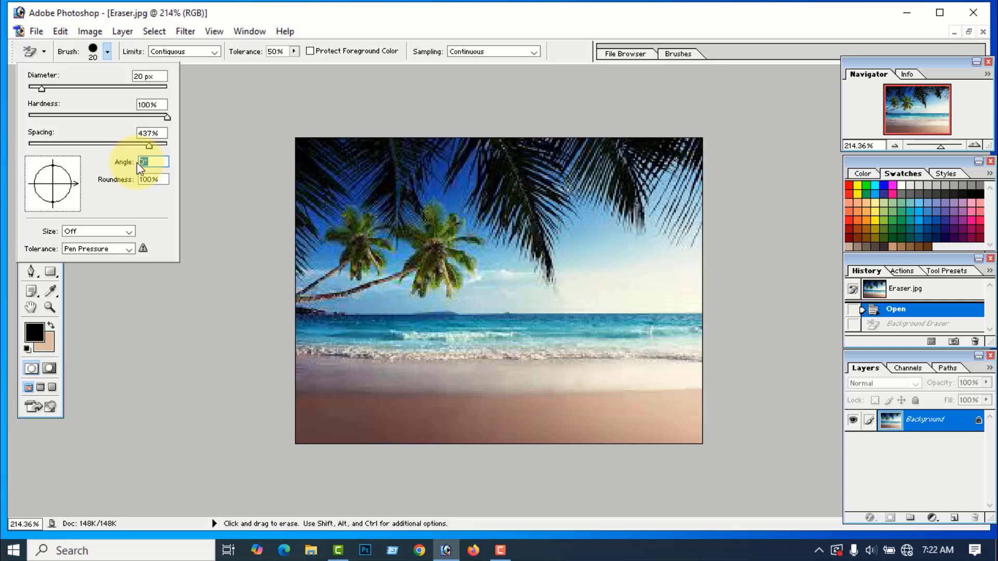
{"action": "type", "text": "50"}
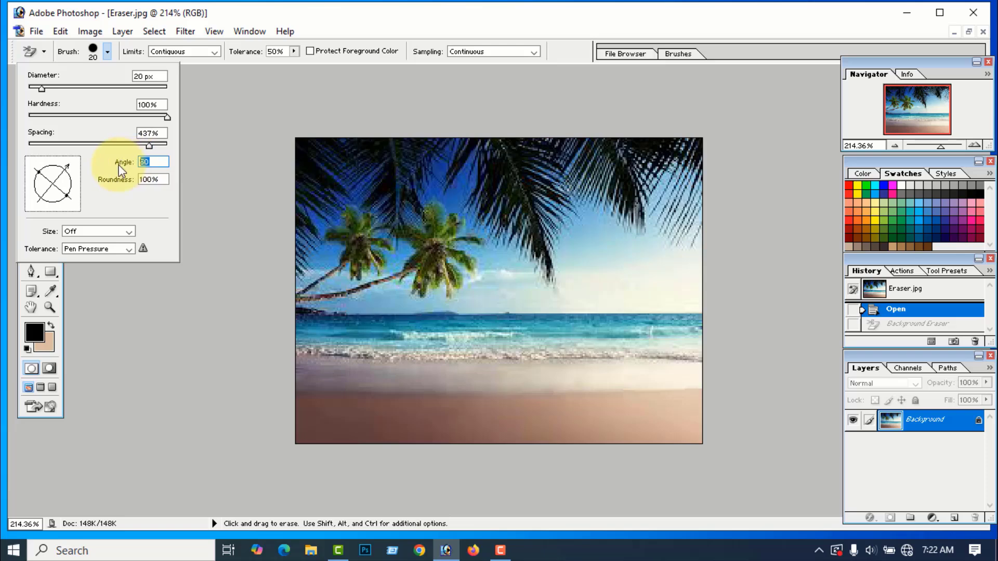
{"action": "type", "text": "0"}
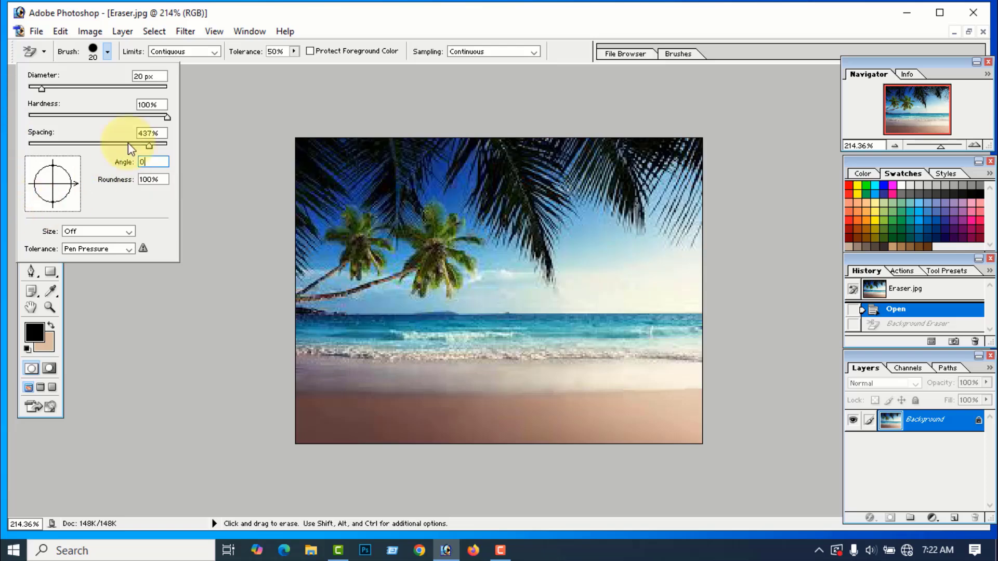
Set the brush roundness to 50% and erase several scattered oval marks in the sand.
{"action": "key", "text": "Tab"}
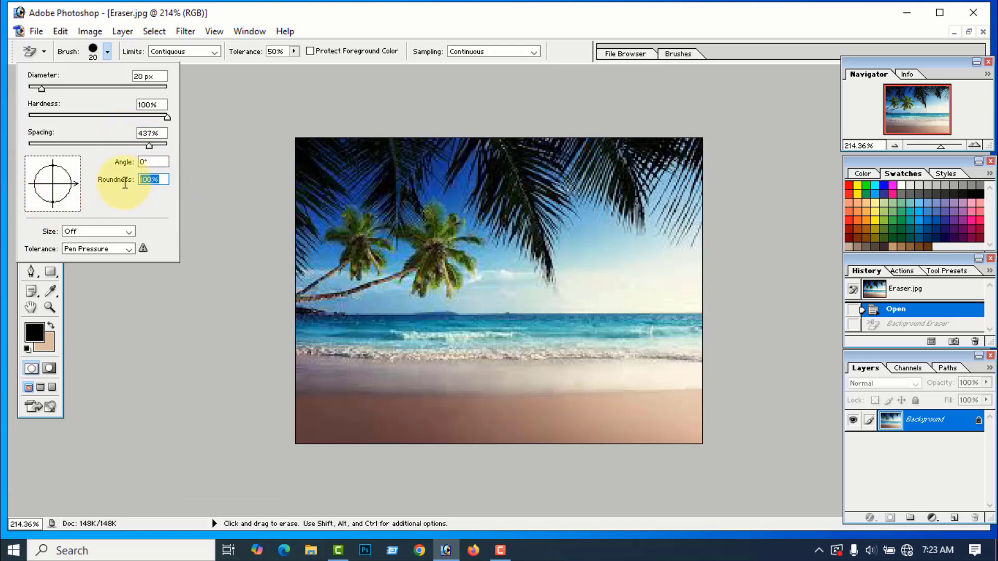
{"action": "type", "text": "50"}
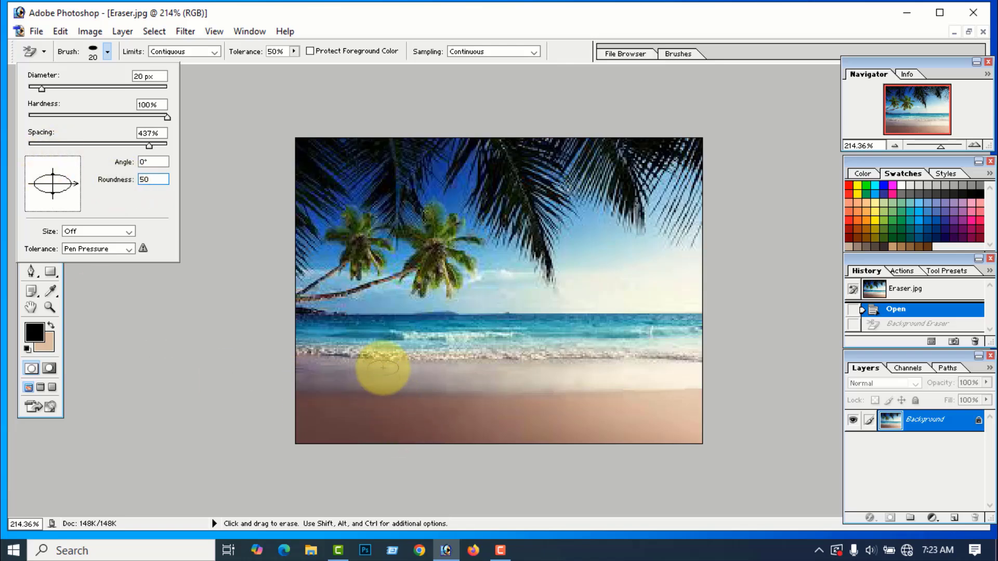
{"action": "mouse_move", "coordinate": [383, 369]}
{"action": "left_mouse_down"}
{"action": "mouse_move", "coordinate": [385, 410]}
{"action": "mouse_move", "coordinate": [446, 364]}
{"action": "mouse_move", "coordinate": [481, 412]}
{"action": "mouse_move", "coordinate": [508, 390]}
{"action": "mouse_move", "coordinate": [507, 377]}
{"action": "left_mouse_up"}
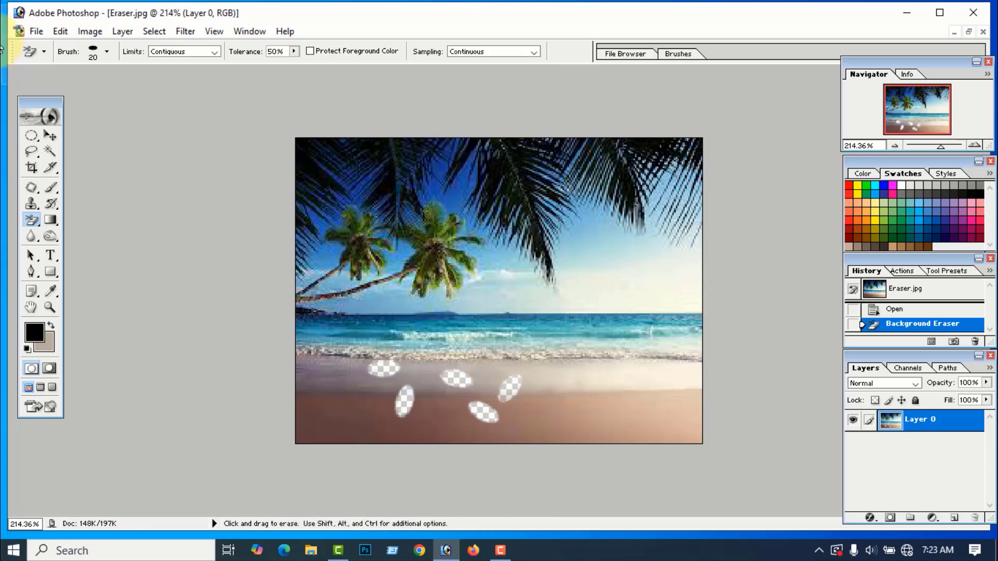
Revert the beach image to its last saved version.
{"action": "left_click", "coordinate": [35, 31]}
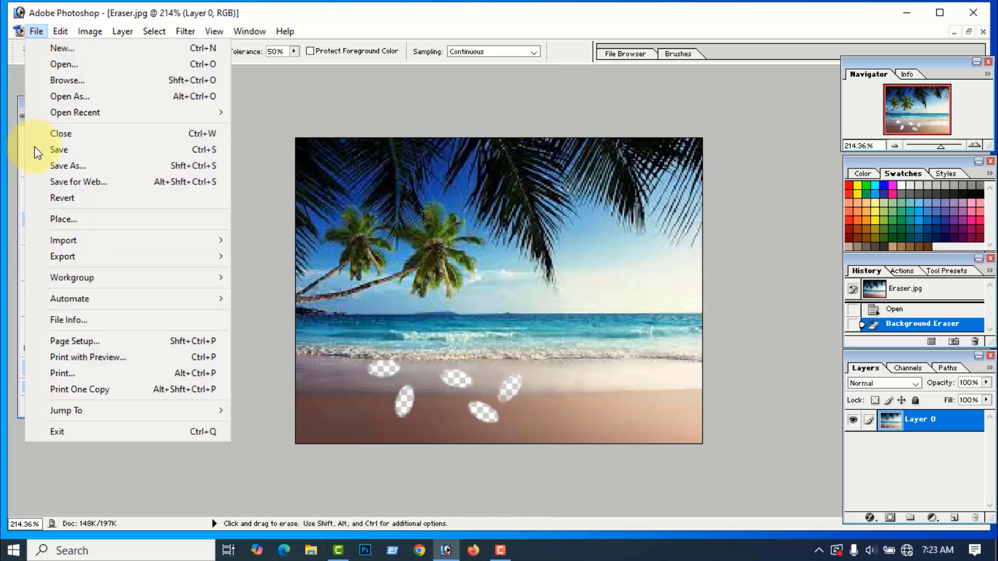
{"action": "left_click", "coordinate": [74, 201]}
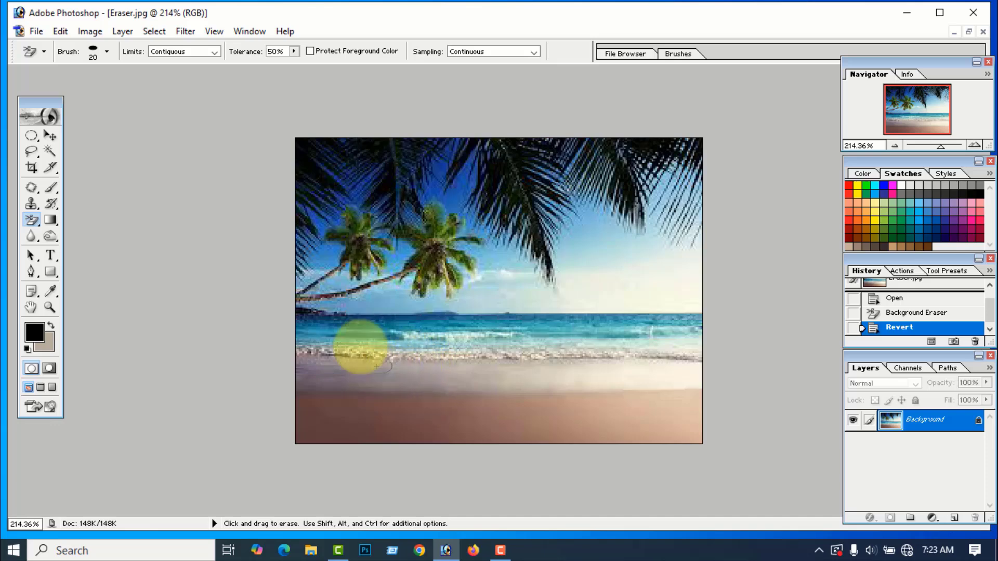
Set the Background Eraser brush's roundness back to 100%.
{"action": "left_click", "coordinate": [107, 52]}
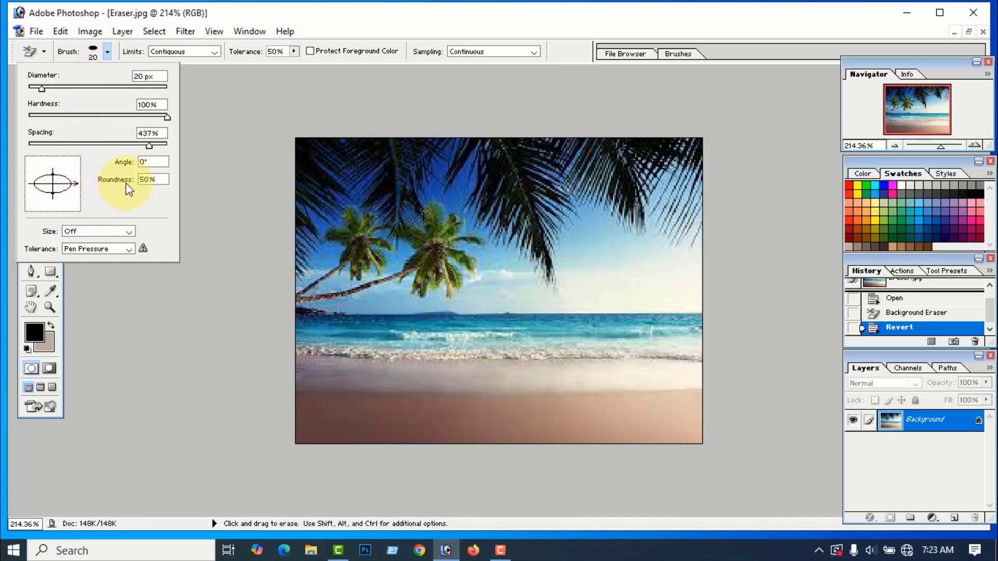
{"action": "left_click_drag", "start_coordinate": [158, 181], "coordinate": [109, 190]}
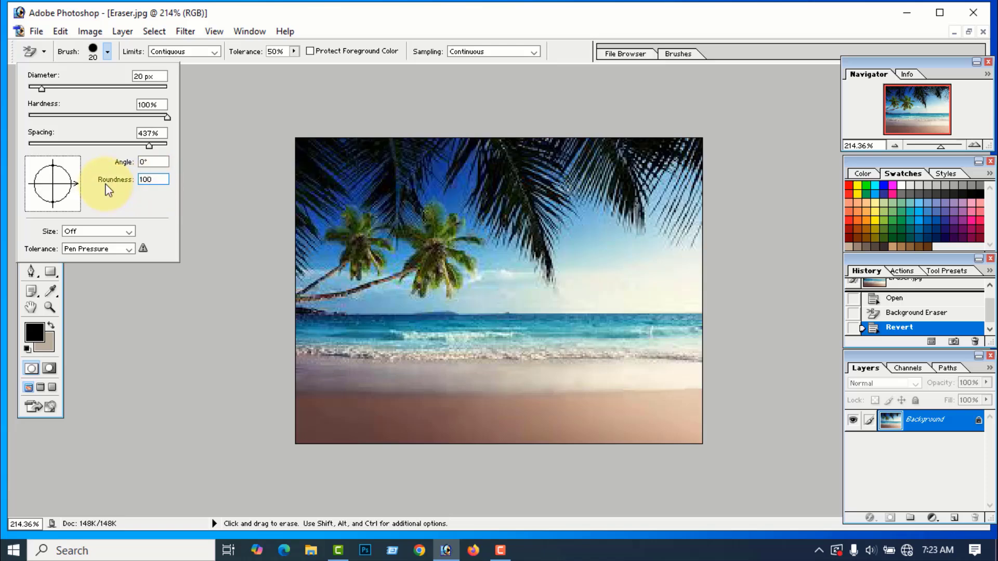
{"action": "left_click", "coordinate": [111, 295]}
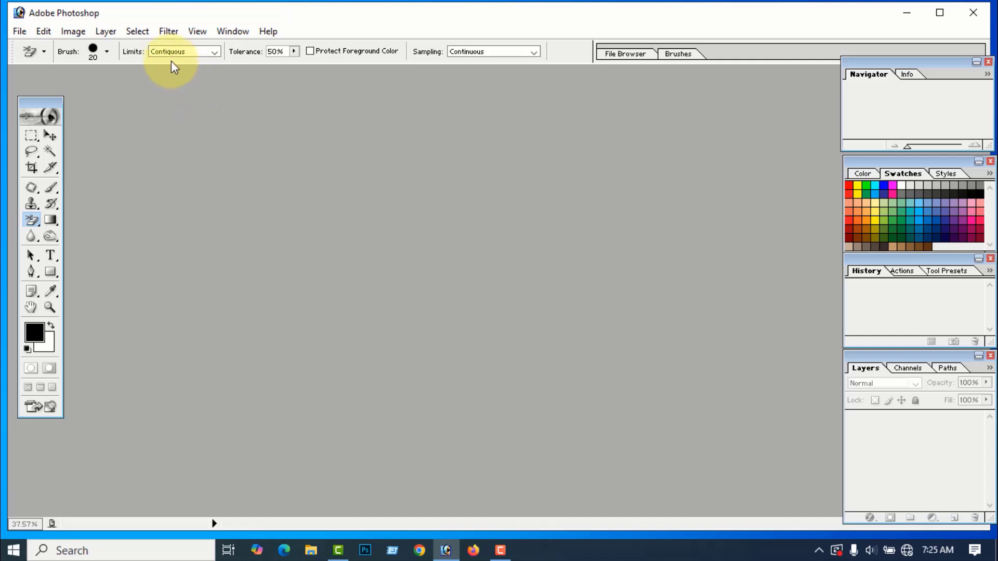
Create a new 1920 x 1080 pixel RGB document with white contents, maximize it and fit it in the window.
{"action": "left_click", "coordinate": [20, 32]}
{"action": "left_click", "coordinate": [51, 48]}
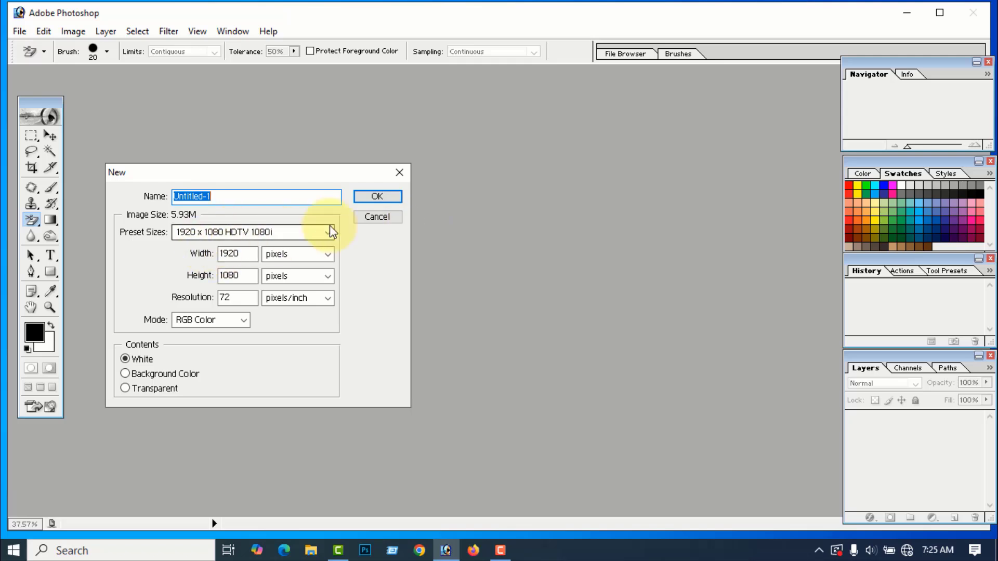
{"action": "left_click", "coordinate": [379, 197]}
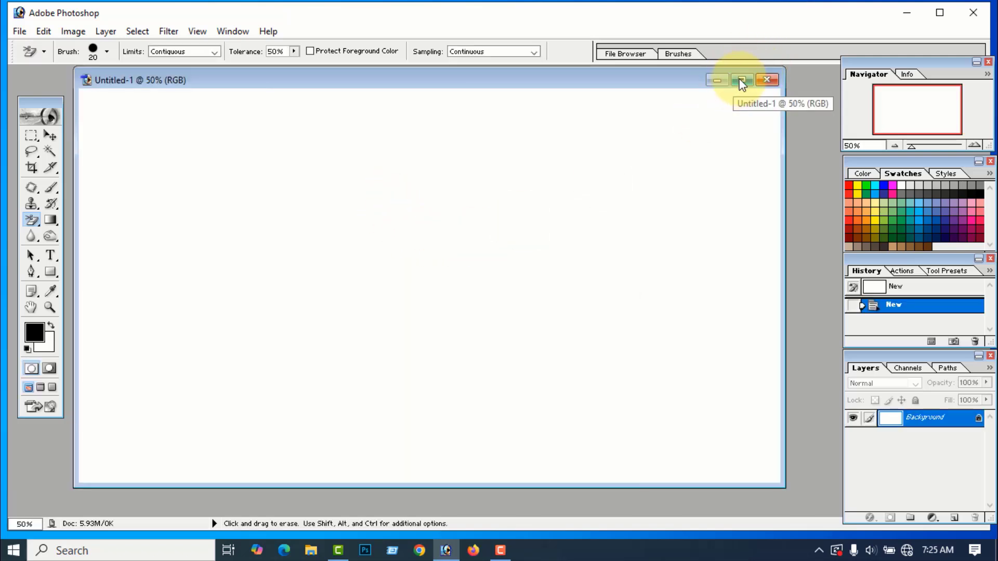
{"action": "left_click", "coordinate": [742, 81]}
{"action": "key", "text": "ctrl+0"}
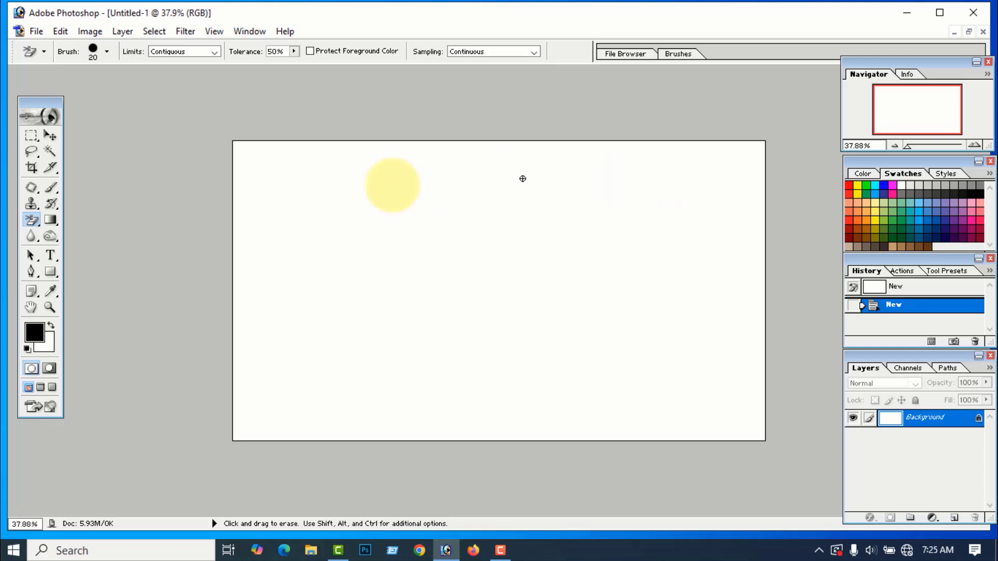
Select a full-height band along the canvas's left edge, fill it with red (#EA0909) and deselect it.
{"action": "left_click", "coordinate": [32, 136]}
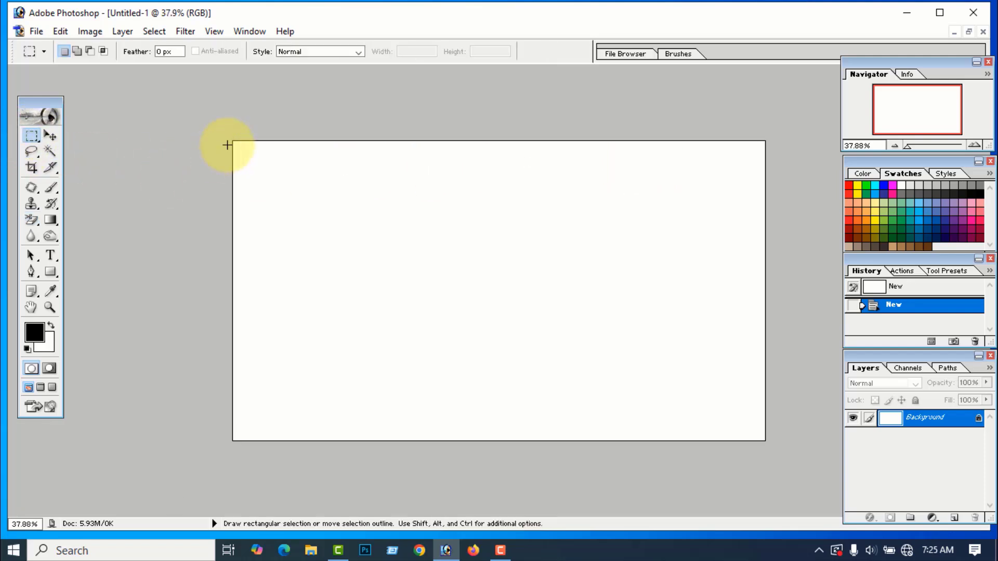
{"action": "left_click_drag", "start_coordinate": [232, 140], "coordinate": [355, 445]}
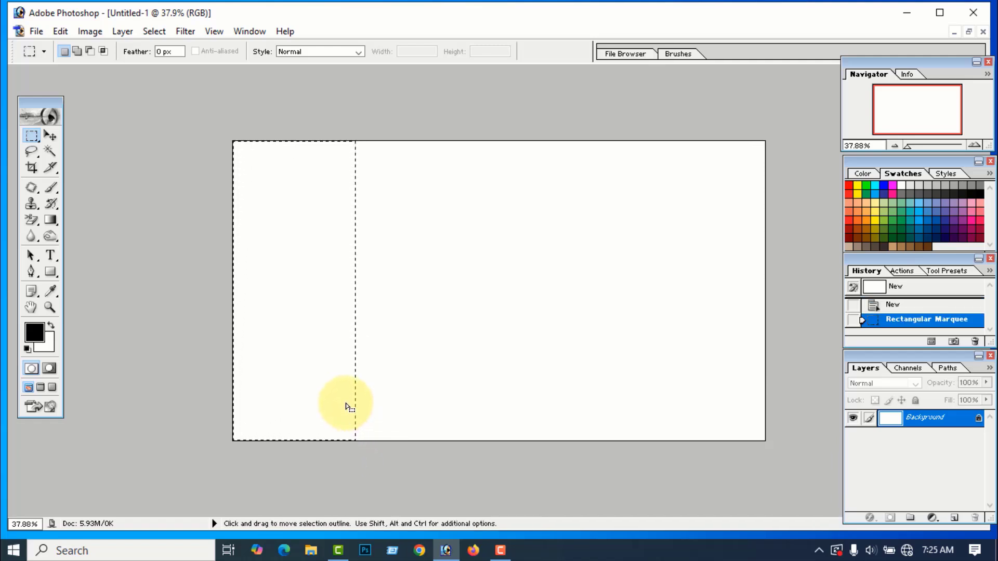
{"action": "left_click", "coordinate": [47, 346]}
{"action": "left_click", "coordinate": [252, 346]}
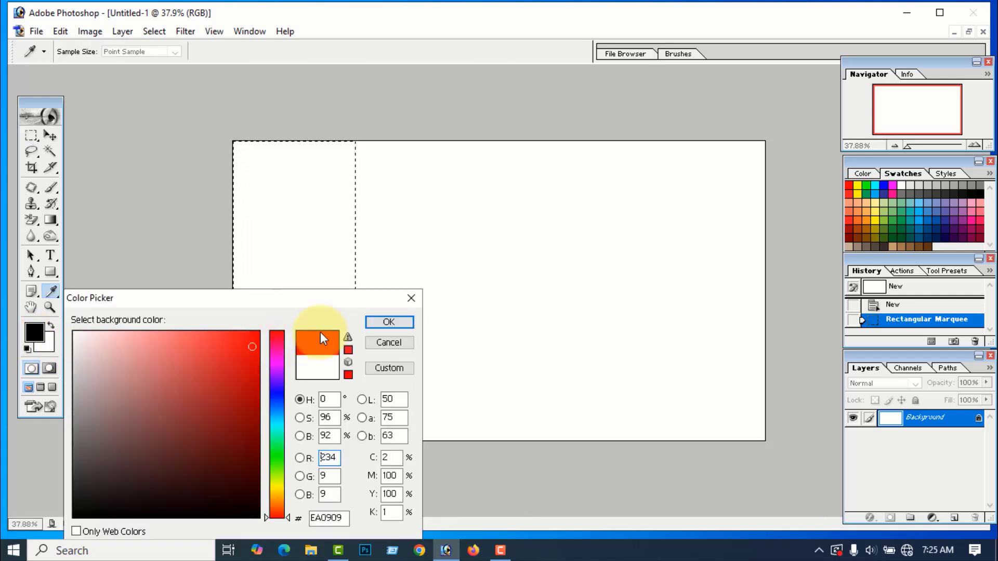
{"action": "left_click", "coordinate": [389, 322]}
{"action": "key", "text": "ctrl+BackSpace"}
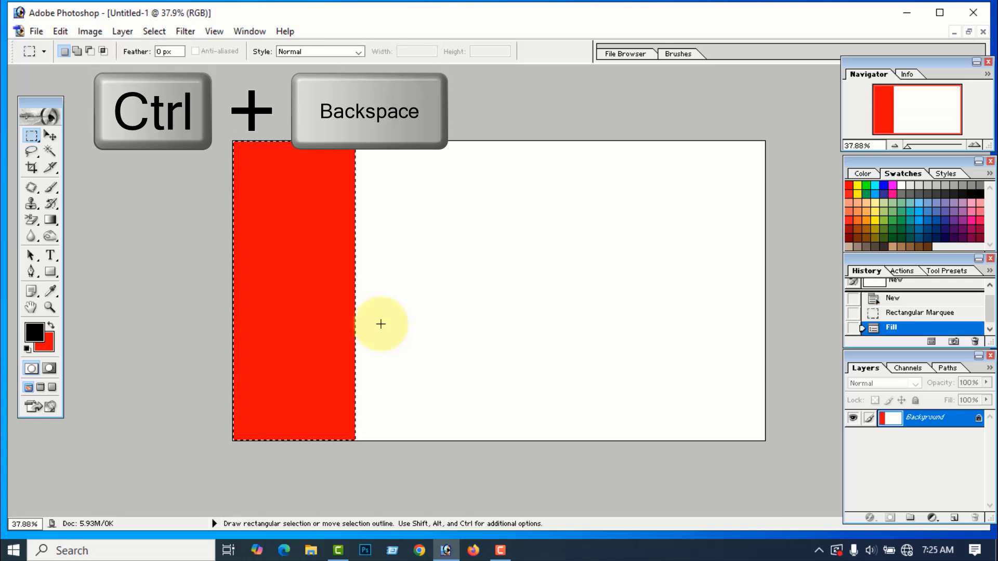
{"action": "left_click", "coordinate": [381, 324]}
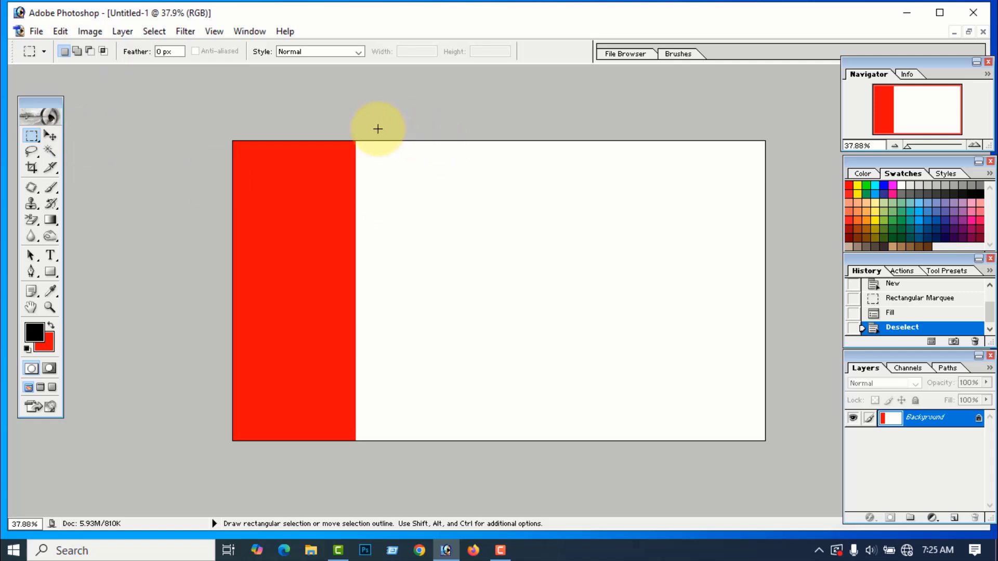
Marquee a second full-height band slightly overlapping the red one, fill it with magenta (#EA09E2) and deselect.
{"action": "left_click_drag", "start_coordinate": [346, 140], "coordinate": [476, 443]}
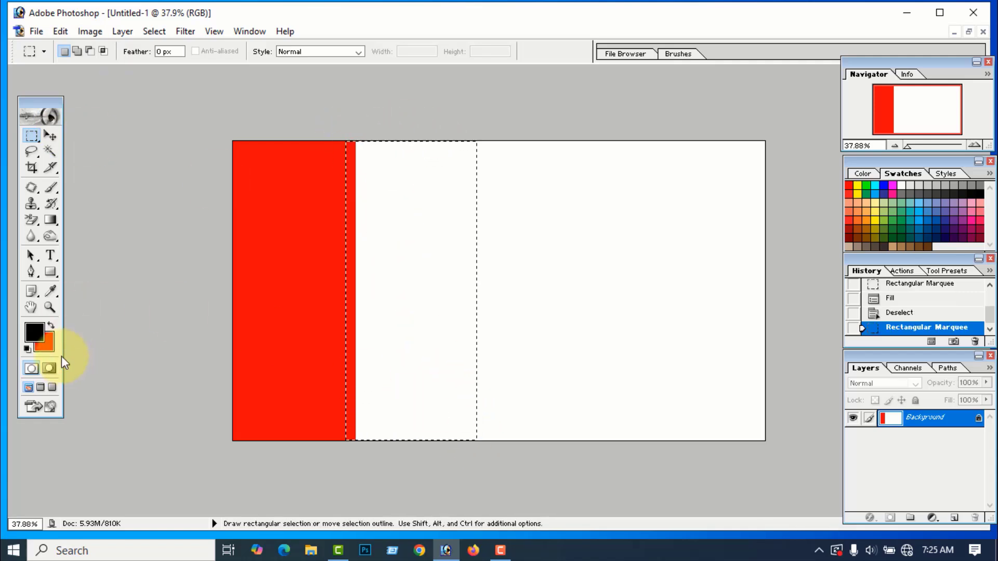
{"action": "left_click", "coordinate": [46, 344]}
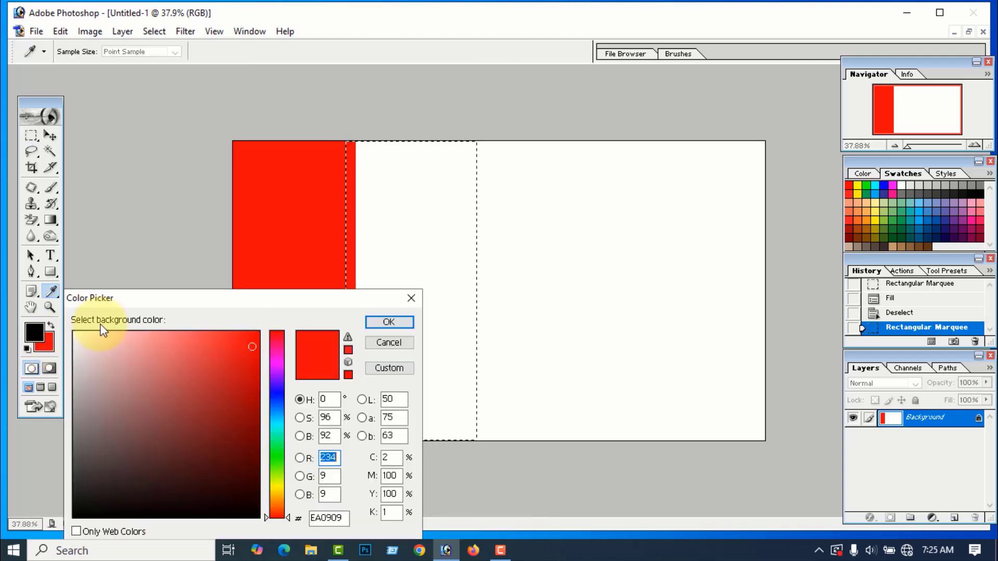
{"action": "left_click", "coordinate": [277, 361]}
{"action": "left_click", "coordinate": [389, 322]}
{"action": "key", "text": "m"}
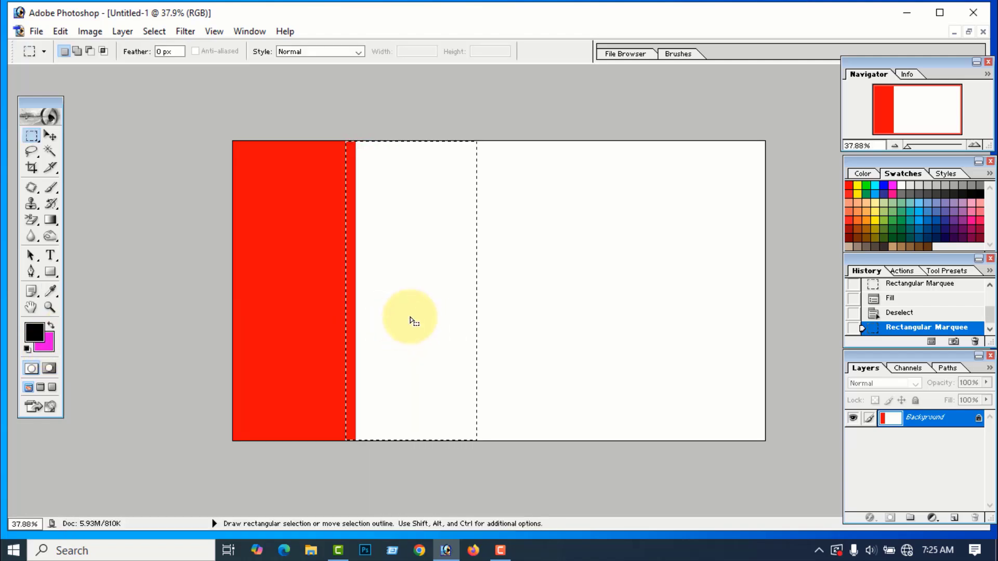
{"action": "key", "text": "ctrl+BackSpace"}
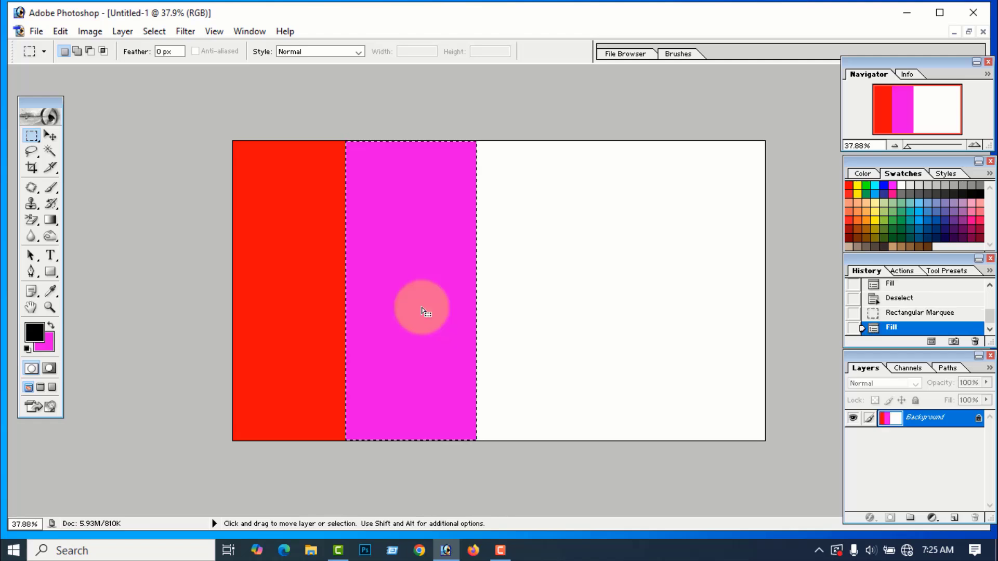
{"action": "key", "text": "ctrl+d"}
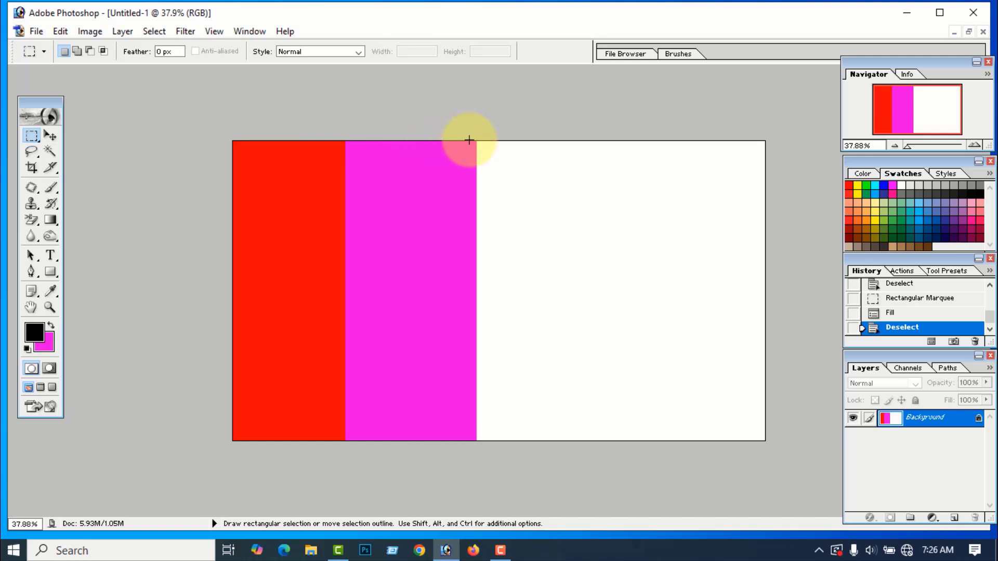
Marquee a third full-height band beside the magenta one, fill it with green (#09EA14) and deselect.
{"action": "left_click_drag", "start_coordinate": [495, 214], "coordinate": [580, 441]}
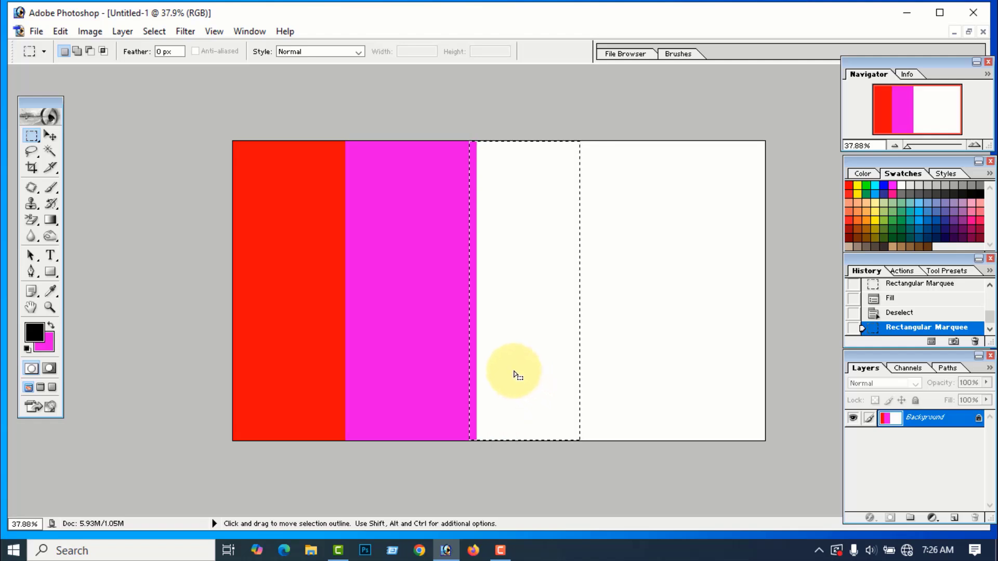
{"action": "left_click", "coordinate": [48, 351]}
{"action": "left_click_drag", "start_coordinate": [279, 410], "coordinate": [276, 454]}
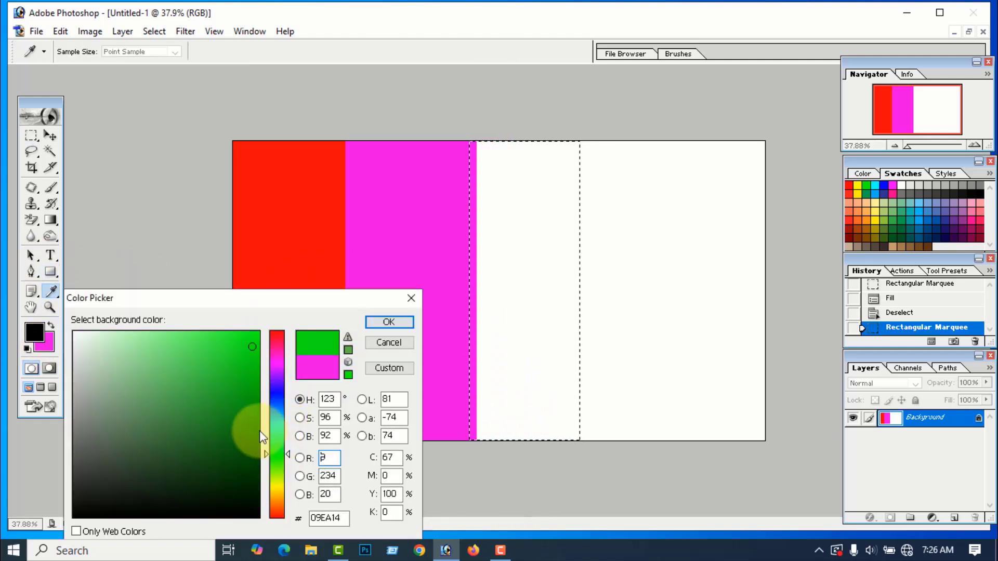
{"action": "left_click", "coordinate": [387, 323]}
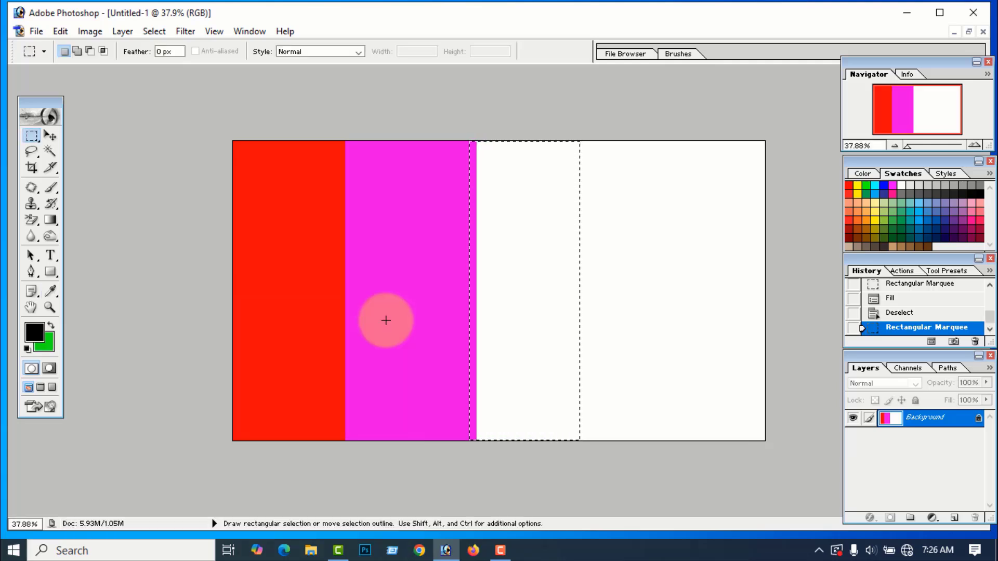
{"action": "key", "text": "ctrl+BackSpace"}
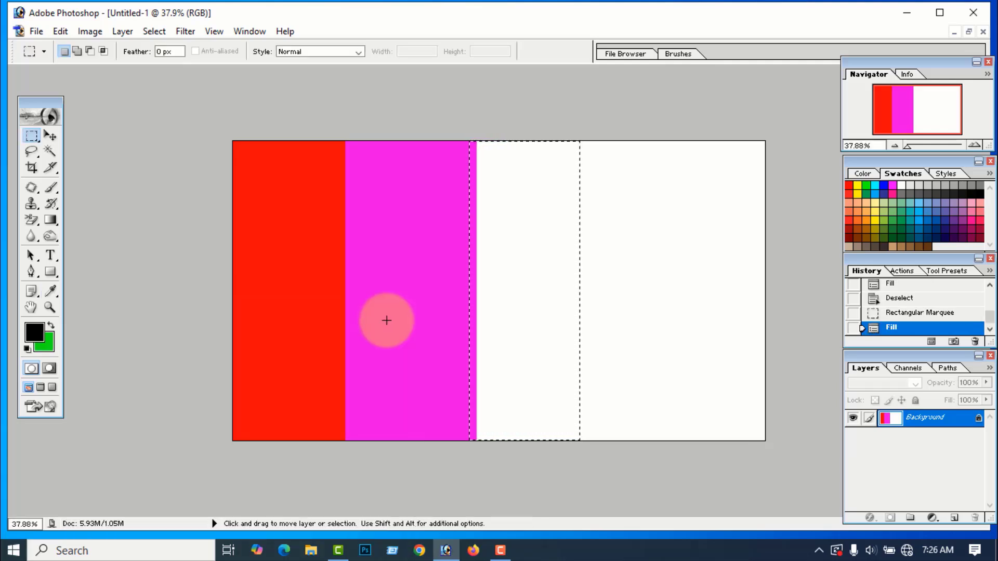
{"action": "key", "text": "ctrl+d"}
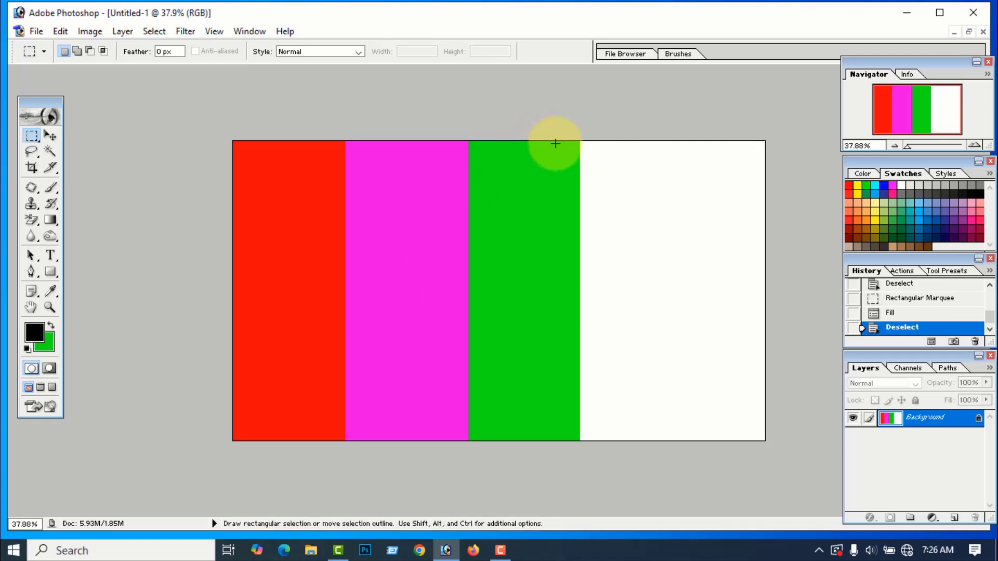
Marquee a fourth full-height band beside the green one, fill it with magenta sampled from the second band, and deselect.
{"action": "left_click_drag", "start_coordinate": [580, 141], "coordinate": [684, 442]}
{"action": "key", "text": "ctrl+d"}
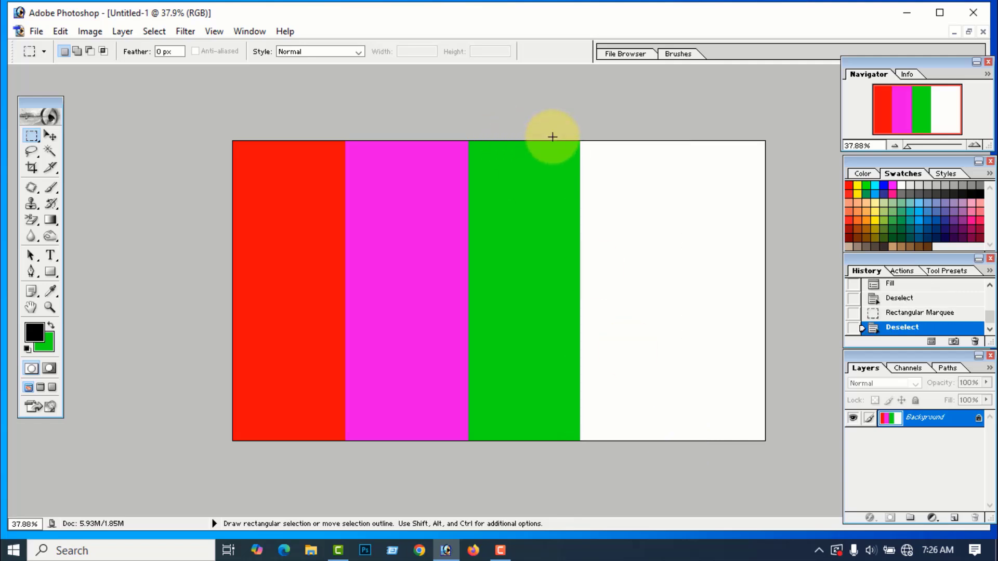
{"action": "left_click_drag", "start_coordinate": [576, 141], "coordinate": [675, 441]}
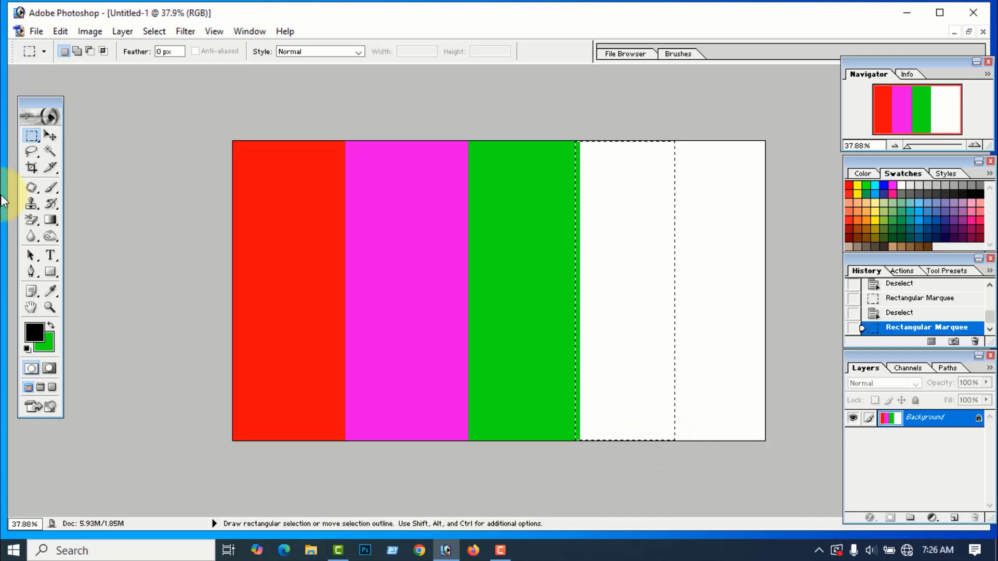
{"action": "left_click", "coordinate": [51, 292]}
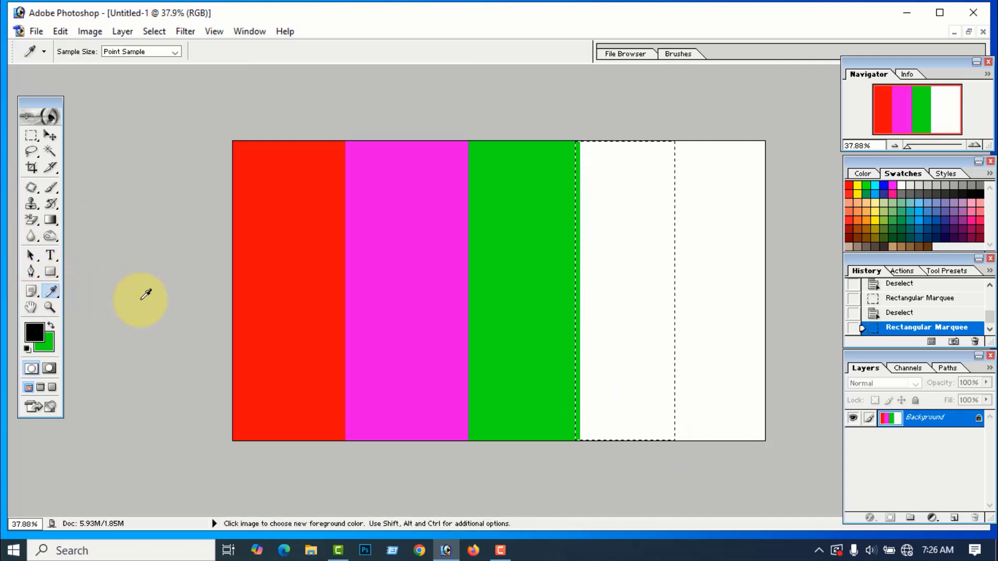
{"action": "left_click", "coordinate": [52, 344]}
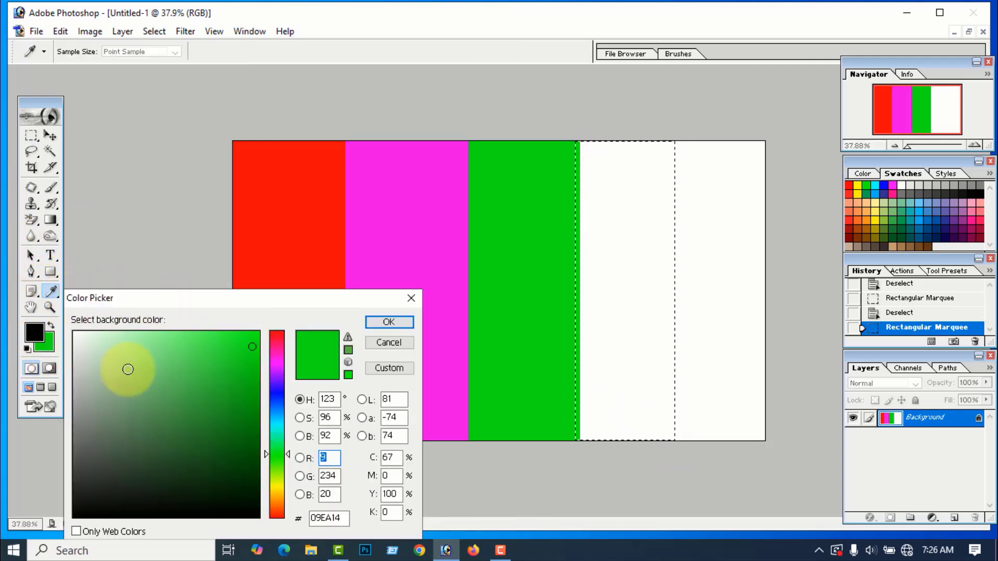
{"action": "left_click", "coordinate": [397, 243]}
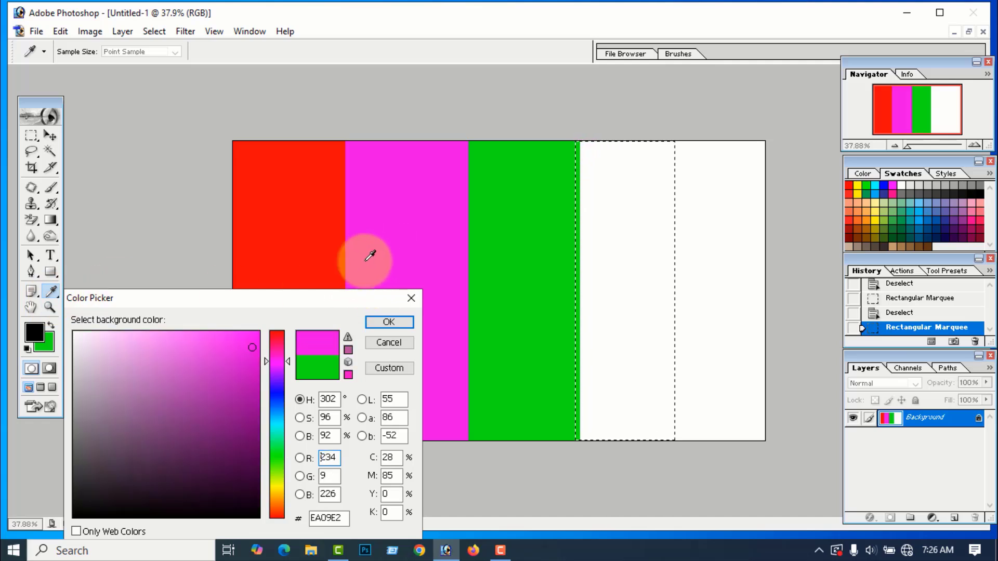
{"action": "left_click", "coordinate": [388, 322]}
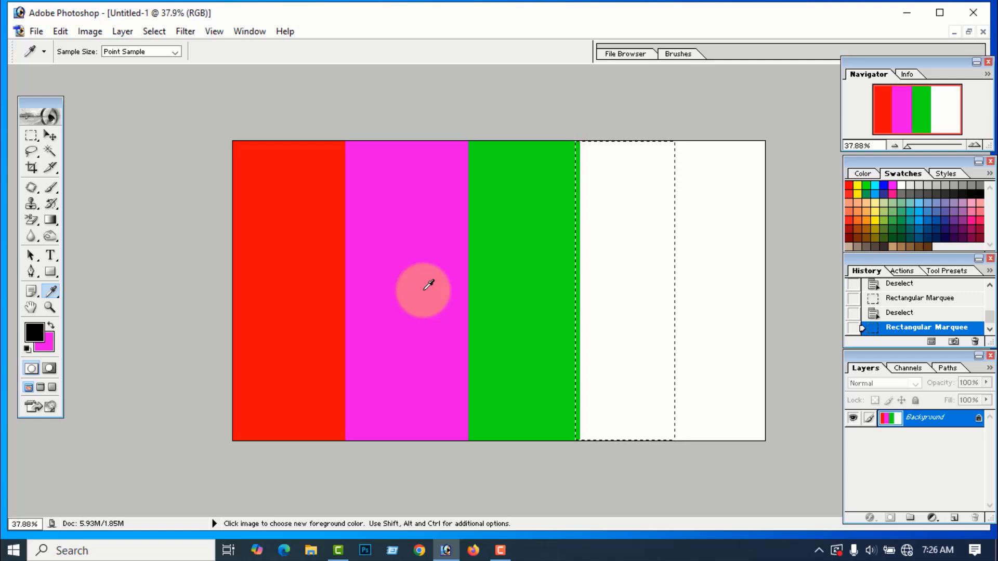
{"action": "key", "text": "ctrl+BackSpace"}
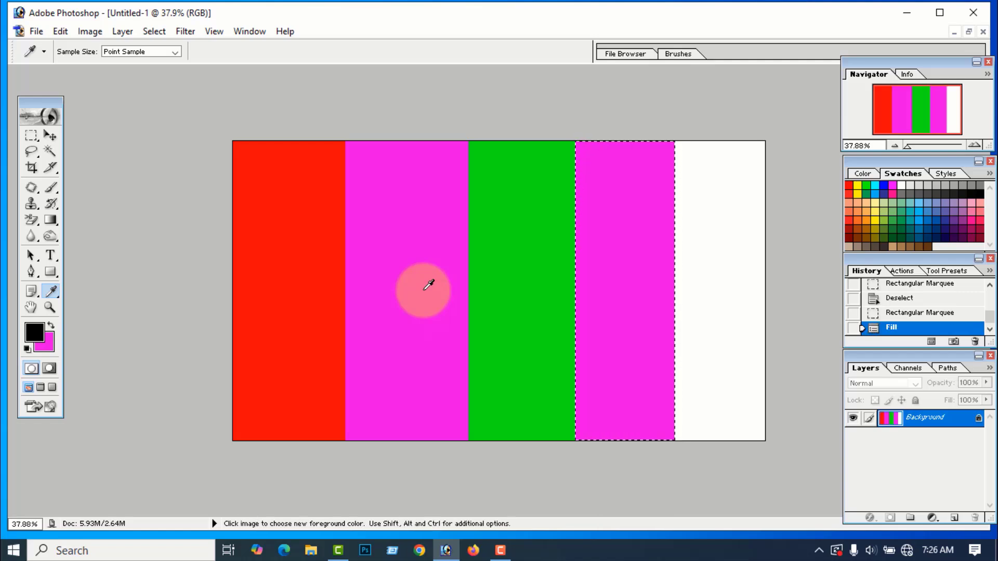
{"action": "key", "text": "ctrl+d"}
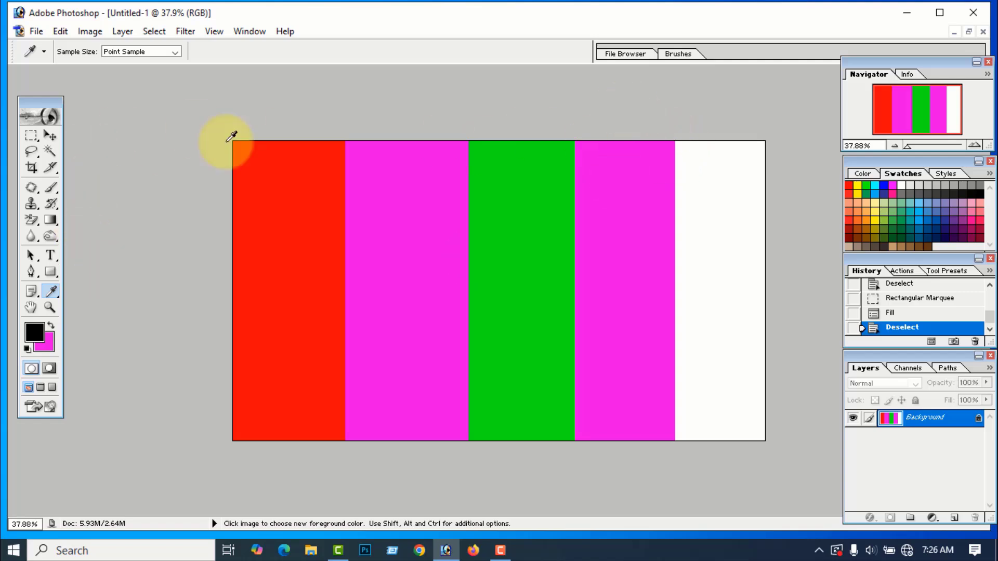
Marquee the remaining white area at the canvas's right edge and fill it with near-black (#040404).
{"action": "left_click", "coordinate": [33, 138]}
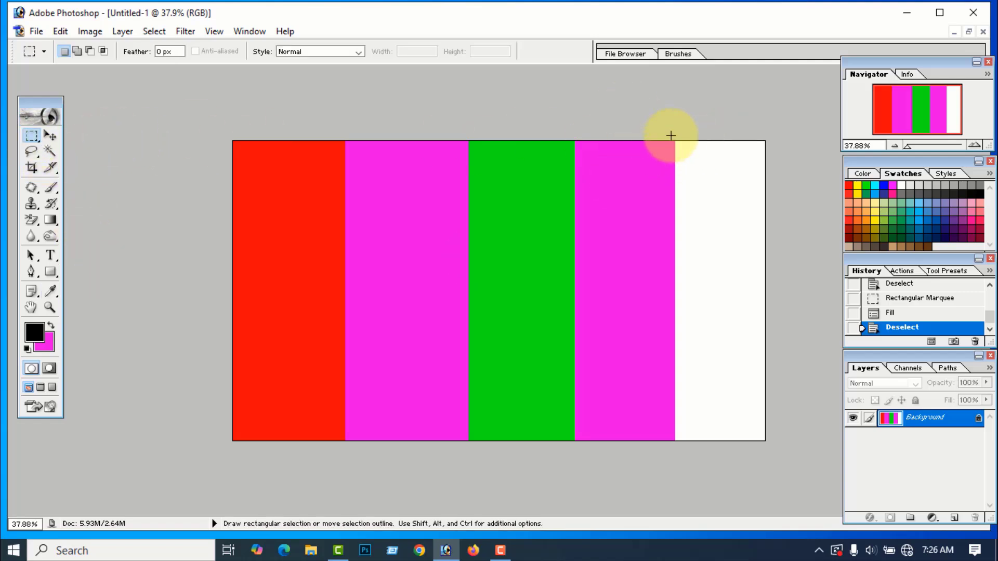
{"action": "left_click_drag", "start_coordinate": [669, 140], "coordinate": [781, 459]}
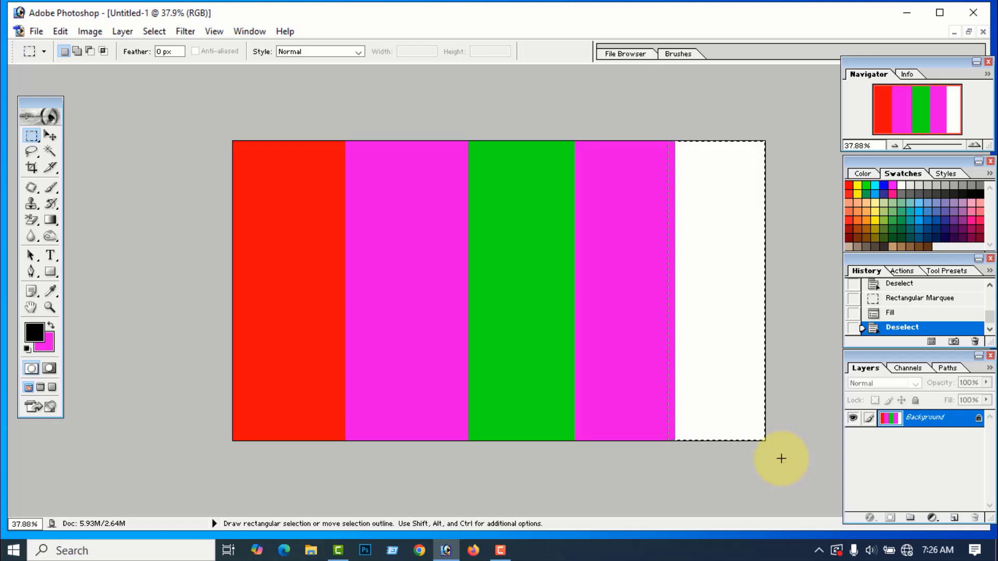
{"action": "left_click", "coordinate": [48, 344]}
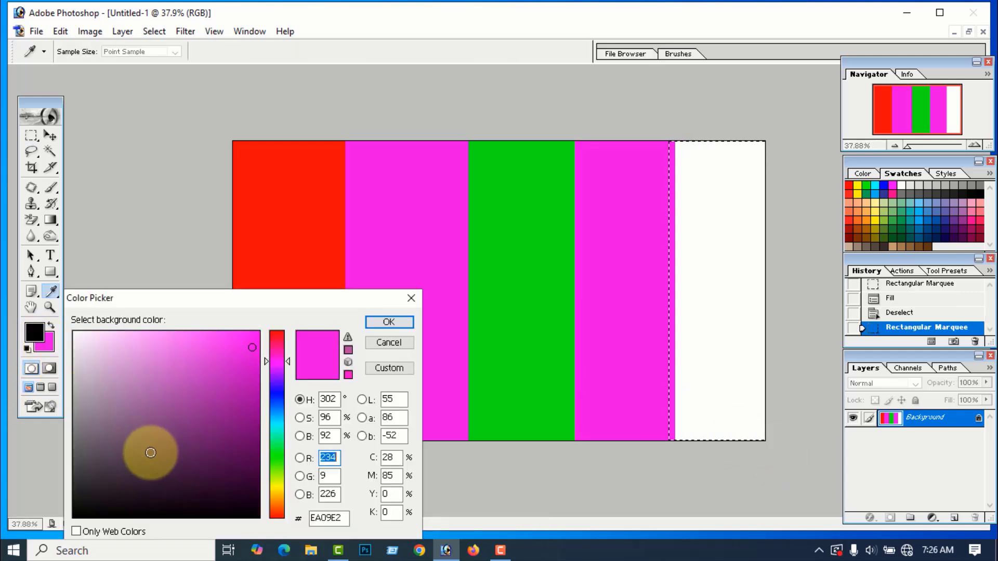
{"action": "left_click", "coordinate": [92, 512]}
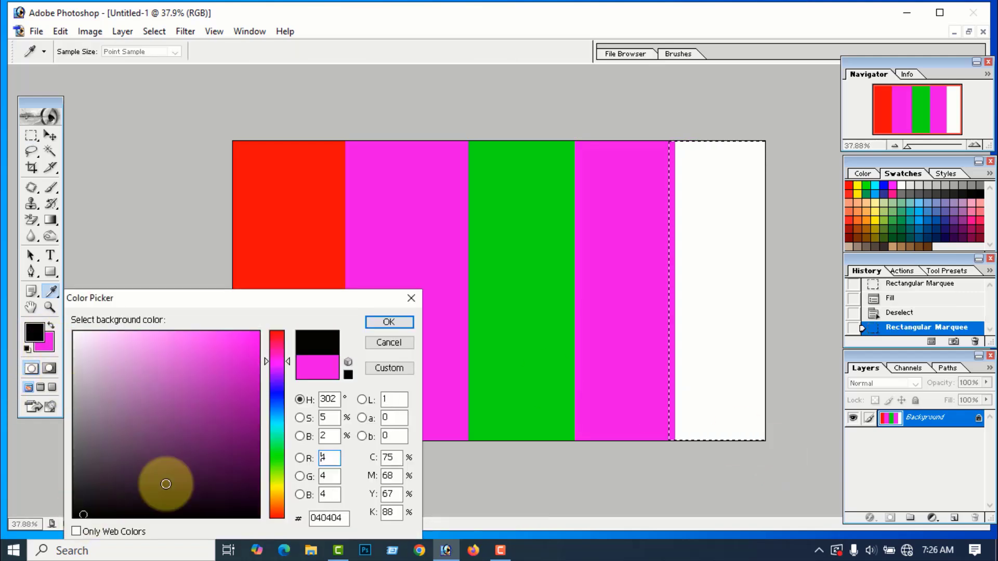
{"action": "left_click", "coordinate": [397, 324]}
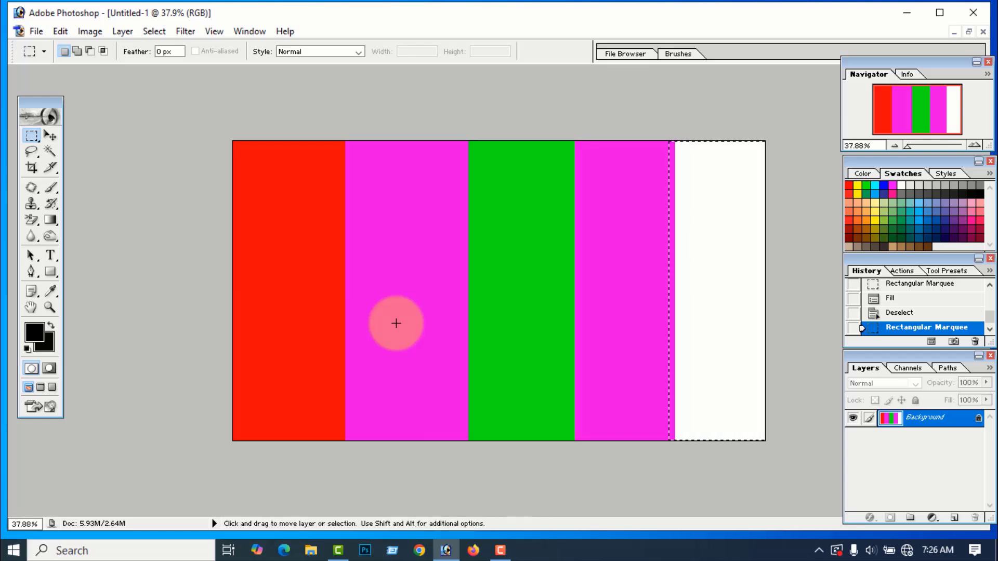
{"action": "key", "text": "ctrl+BackSpace"}
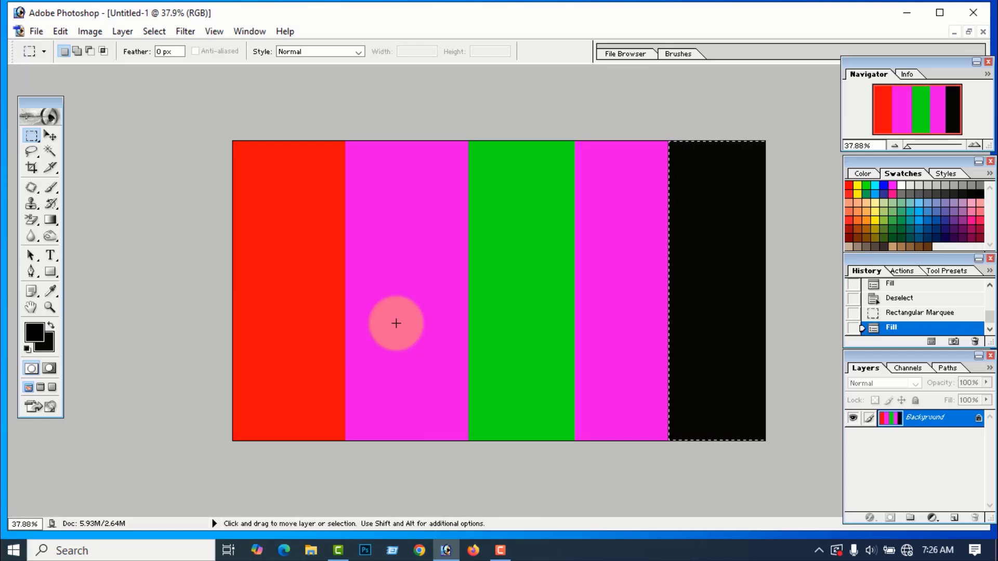
Deselect the near-black band and switch from the Background Eraser to the Magic Eraser Tool.
{"action": "key", "text": "ctrl+d"}
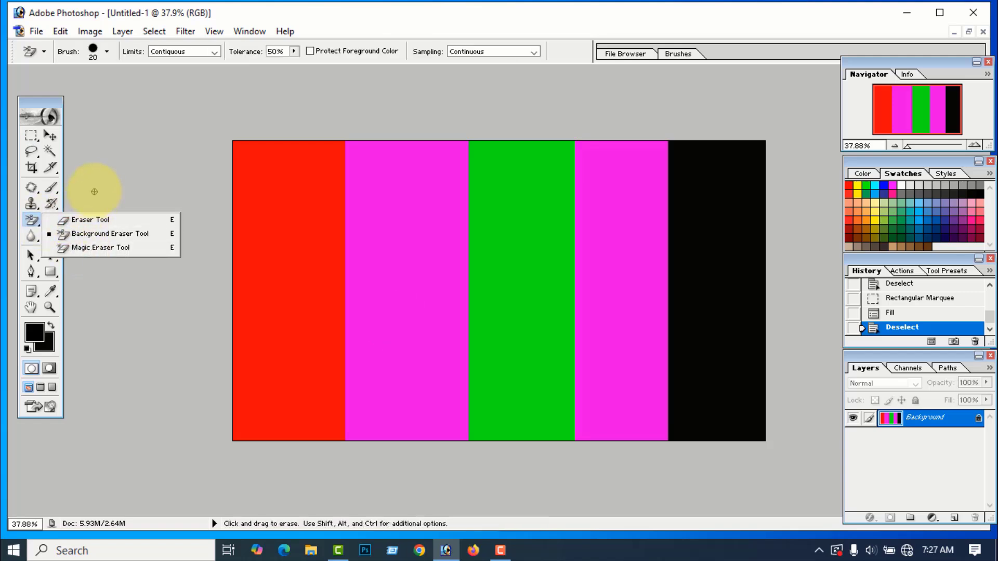
{"action": "left_click", "coordinate": [94, 191]}
{"action": "left_click_drag", "start_coordinate": [32, 223], "coordinate": [65, 250]}
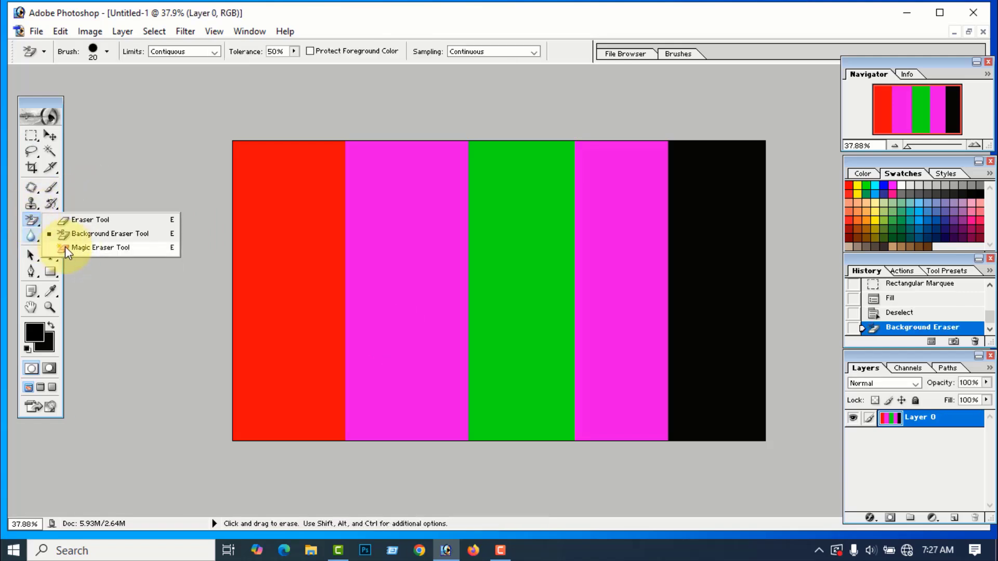
{"action": "left_click", "coordinate": [96, 249]}
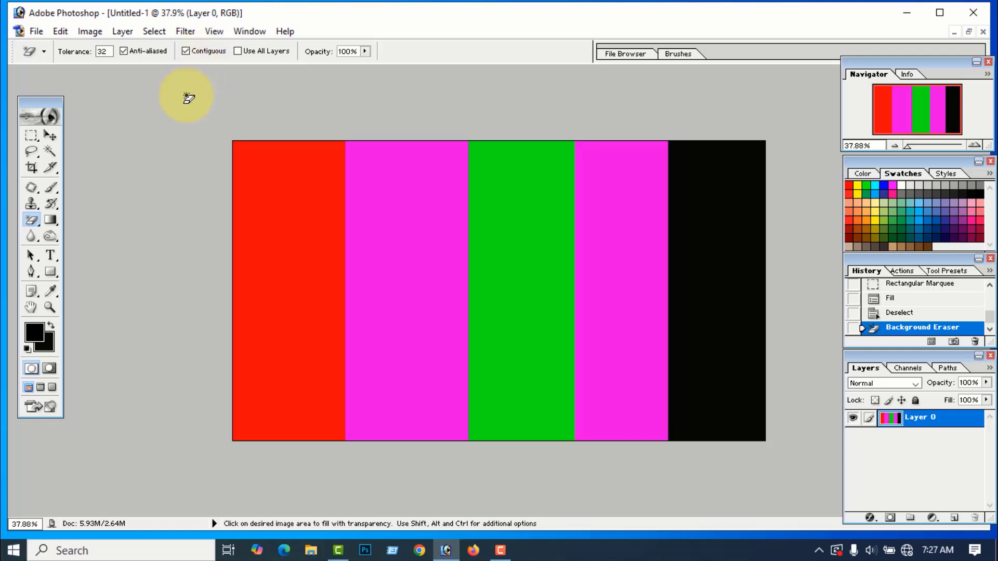
Magic-erase the red, first magenta and green bands with Contiguous on at tolerance 32, and undo all three erasures.
{"action": "left_click", "coordinate": [272, 256]}
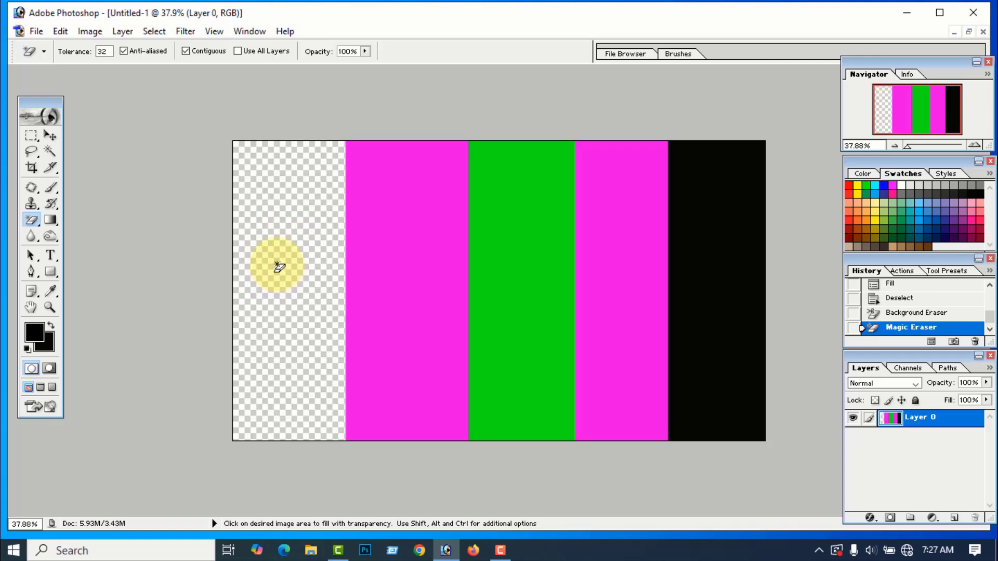
{"action": "left_click", "coordinate": [377, 282]}
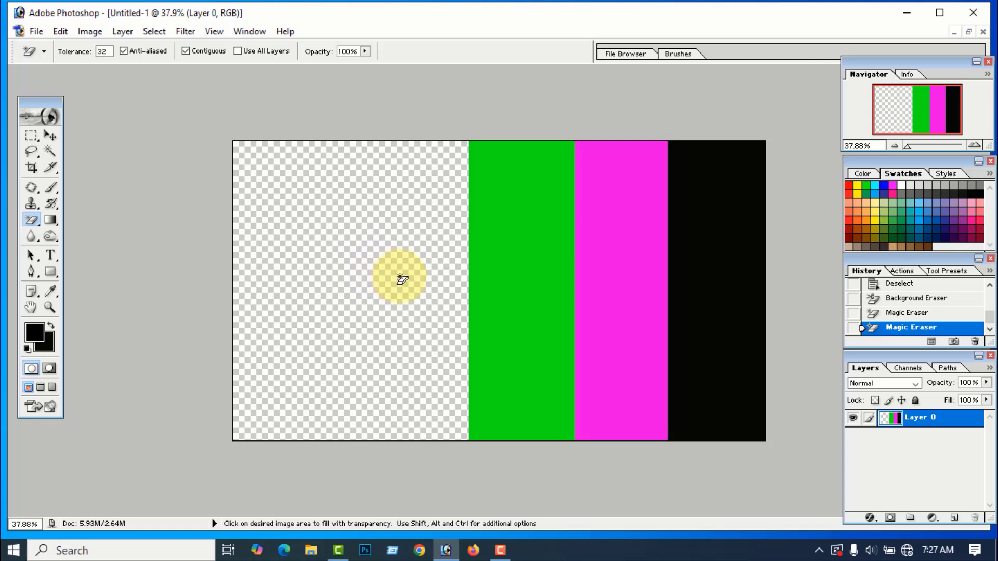
{"action": "left_click", "coordinate": [479, 273]}
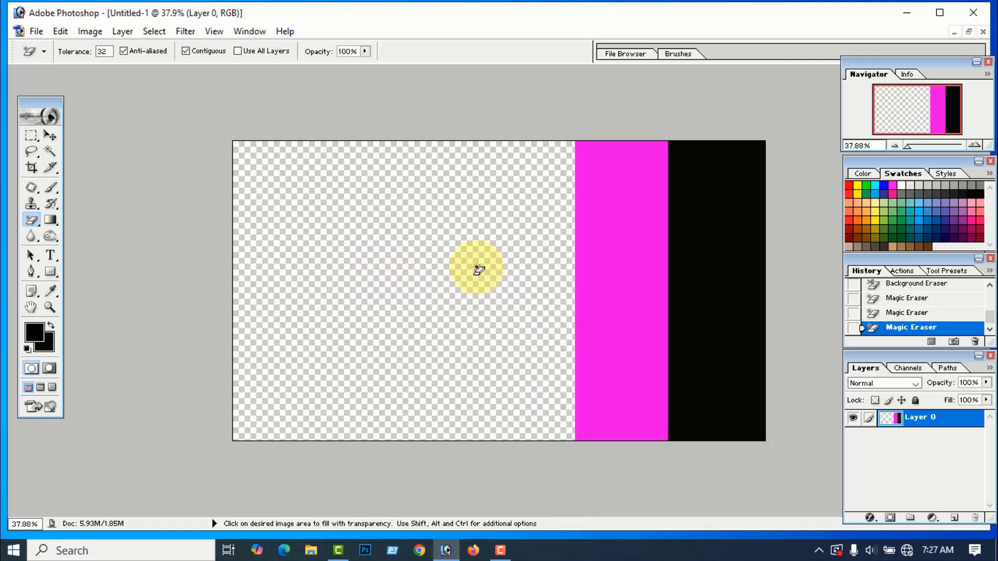
{"action": "key", "text": "ctrl+alt+z"}
{"action": "key", "text": "ctrl+alt+z"}
{"action": "key", "text": "ctrl+alt+z"}
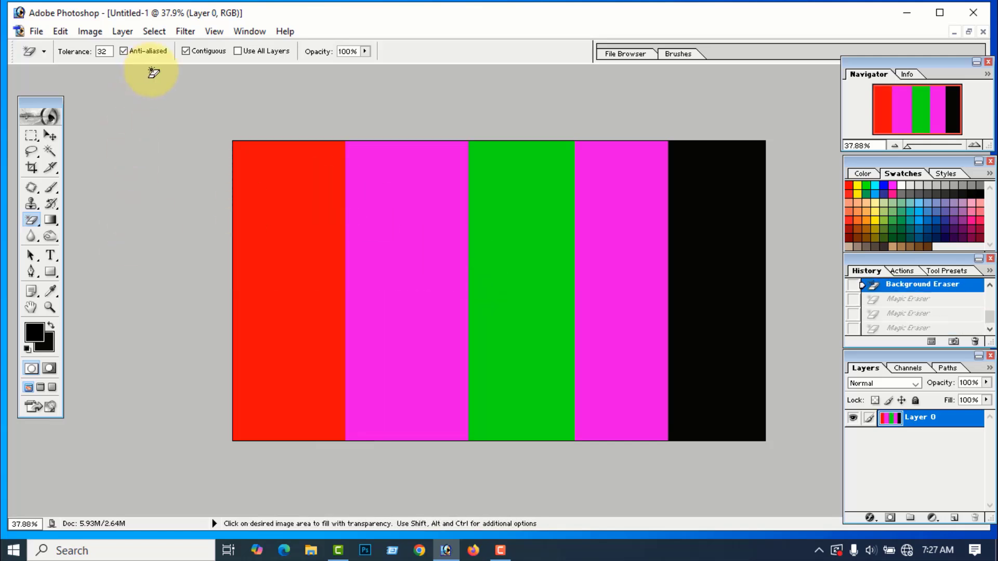
Turn Contiguous off, magic-erase the magenta colour starting from the first magenta band, and undo the erasure.
{"action": "left_click", "coordinate": [185, 51]}
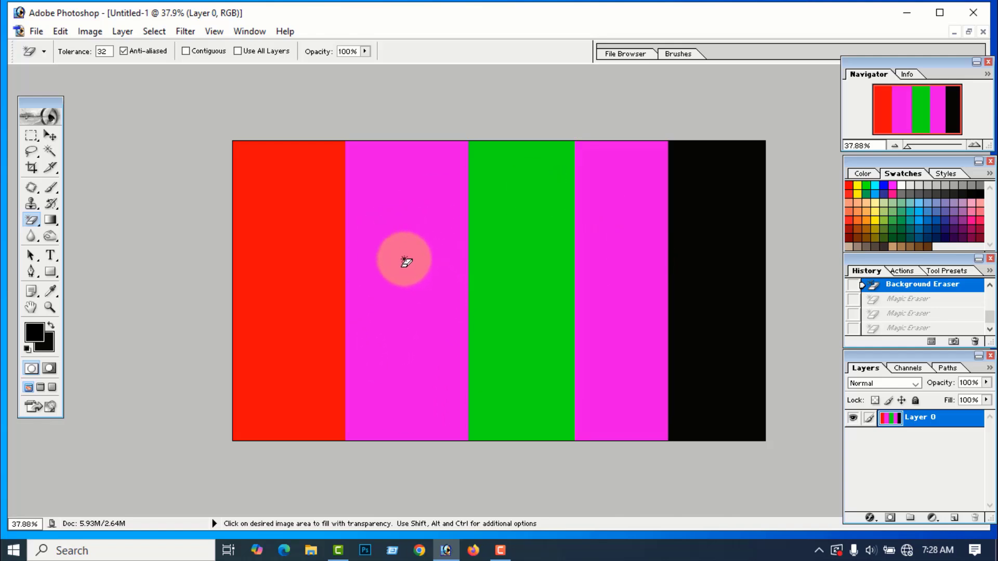
{"action": "left_click", "coordinate": [406, 285]}
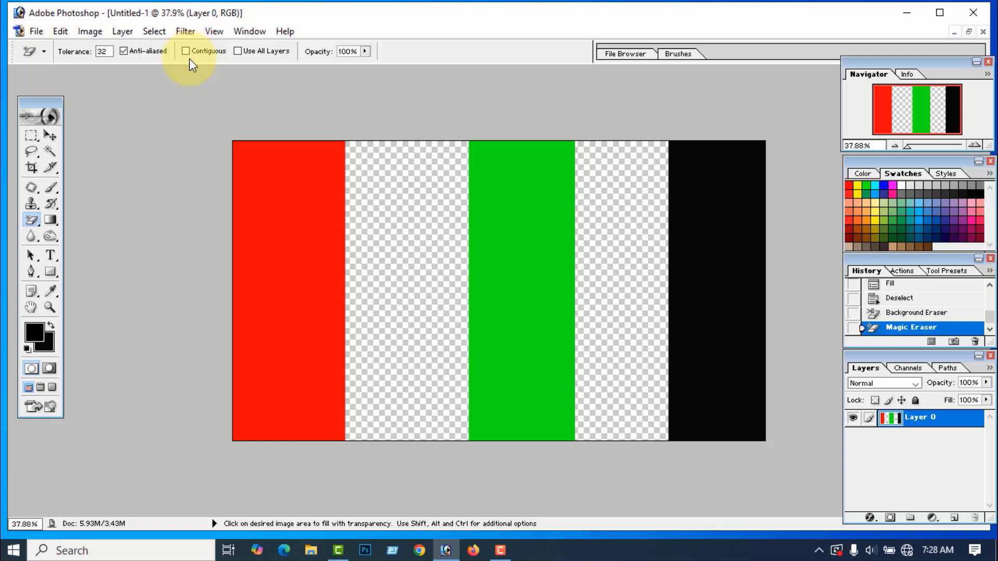
{"action": "key", "text": "ctrl"}
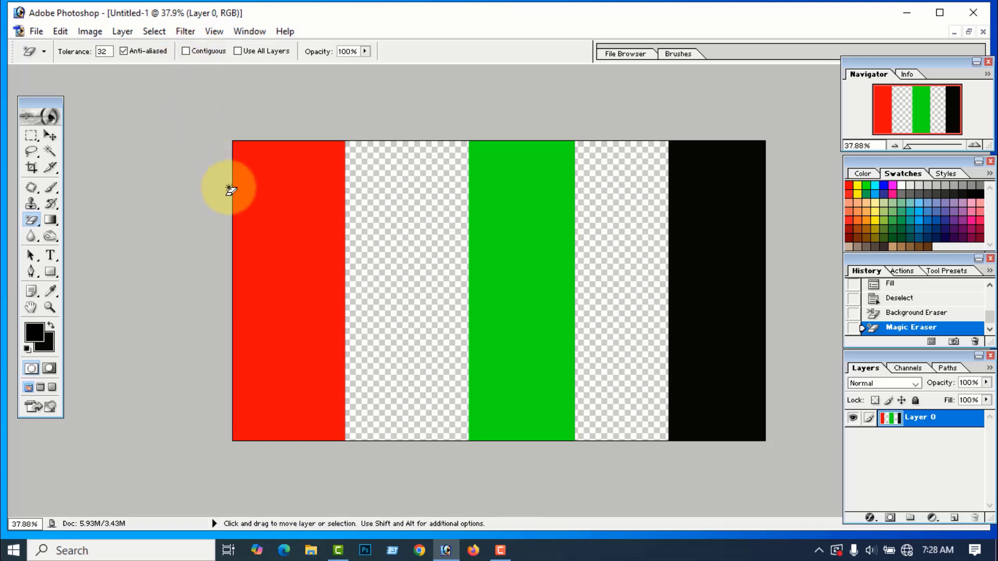
{"action": "key", "text": "ctrl+alt+z"}
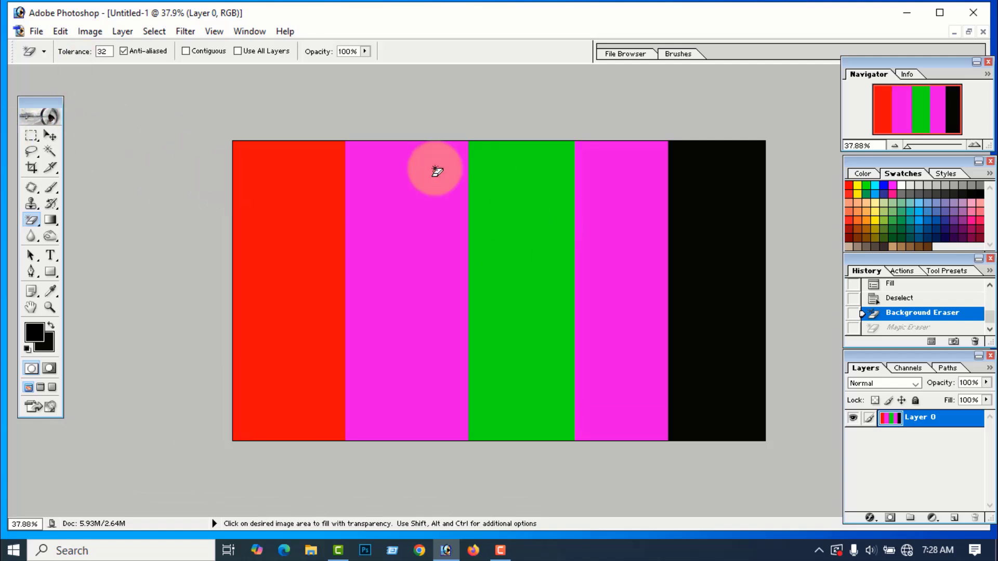
Save the striped document to the Desktop as aaaaa in Photoshop format and close it.
{"action": "left_click", "coordinate": [36, 31]}
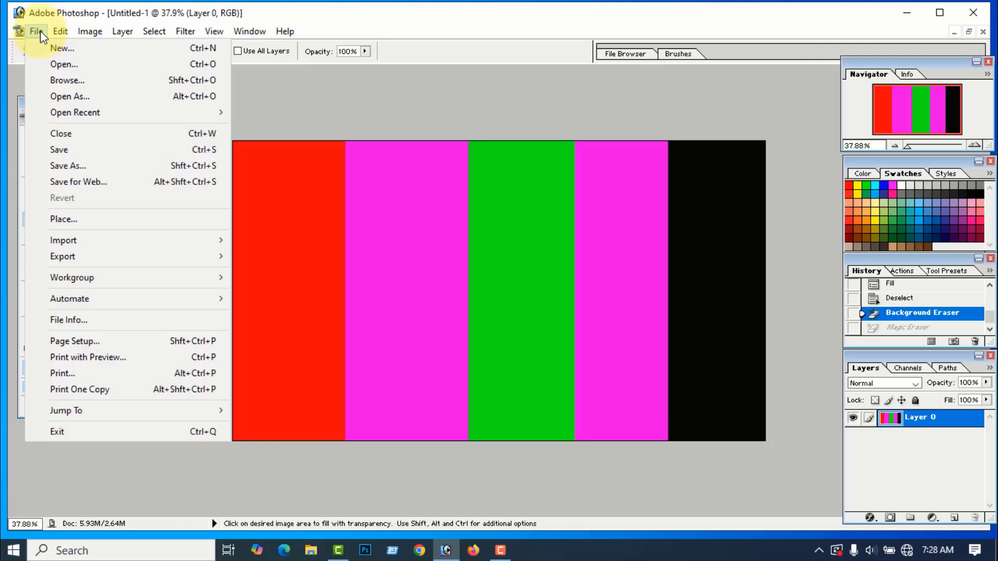
{"action": "left_click", "coordinate": [73, 164]}
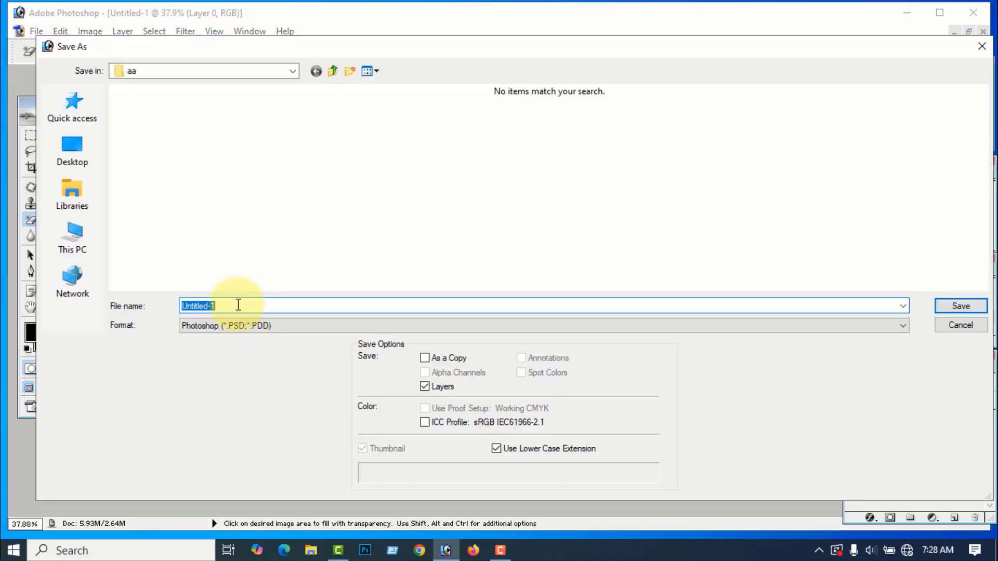
{"action": "left_click_drag", "start_coordinate": [238, 305], "coordinate": [175, 307]}
{"action": "type", "text": "a"}
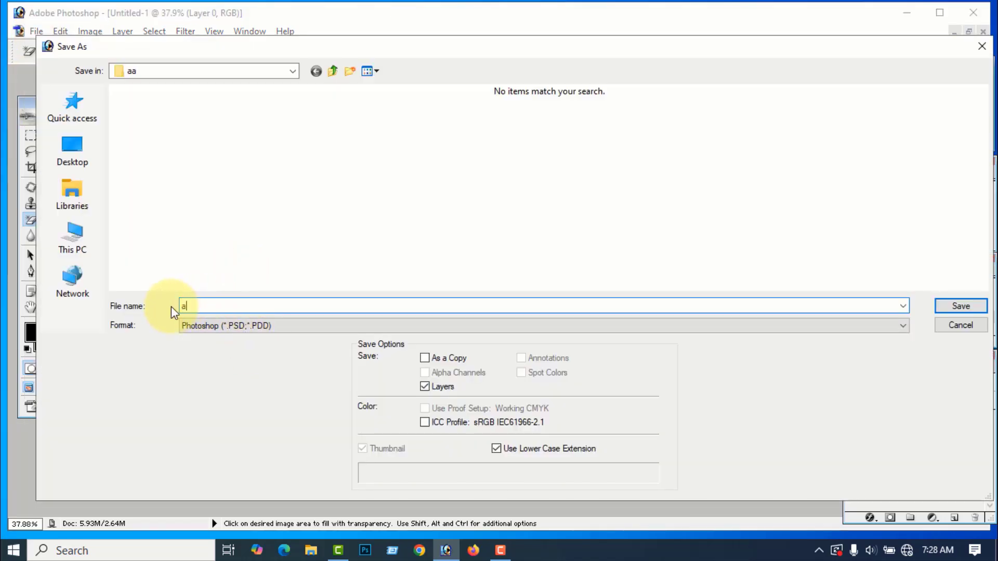
{"action": "type", "text": "aaaa"}
{"action": "left_click", "coordinate": [73, 156]}
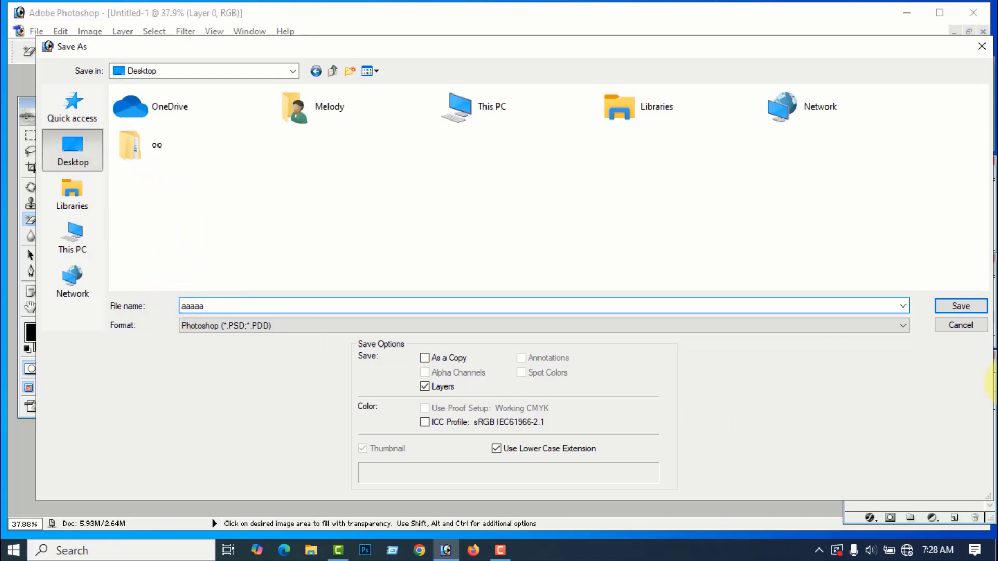
{"action": "left_click", "coordinate": [961, 307]}
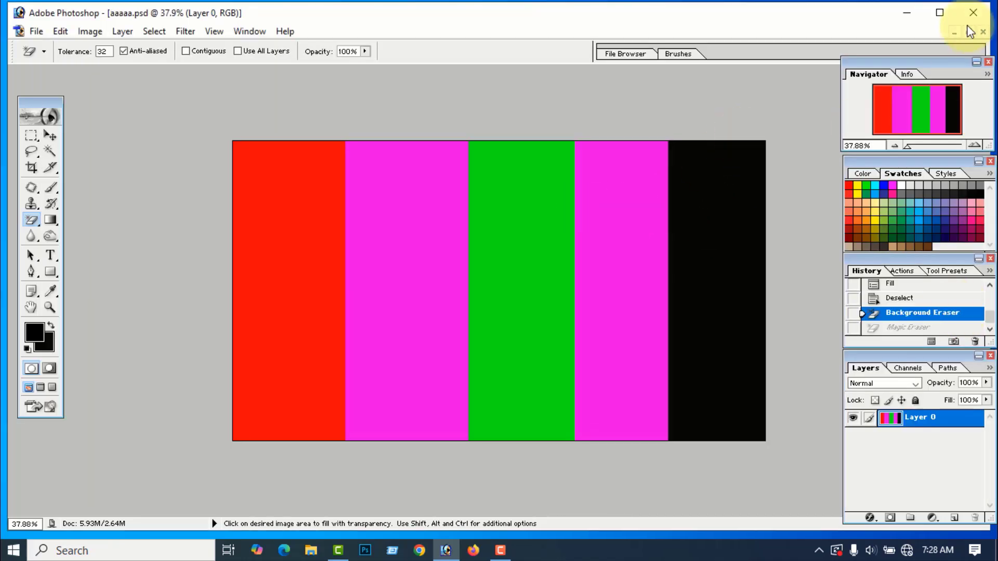
{"action": "left_click", "coordinate": [984, 31]}
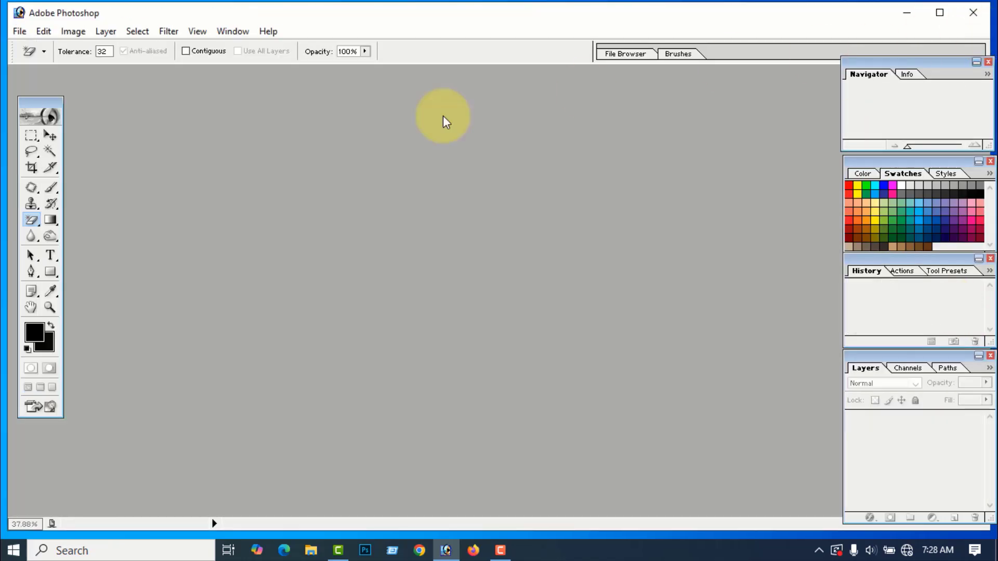
Open the fruit image 4.jpg from the aa folder on the WORKING FILE (G:) drive and maximise its document window.
{"action": "left_click", "coordinate": [20, 31]}
{"action": "left_click", "coordinate": [39, 65]}
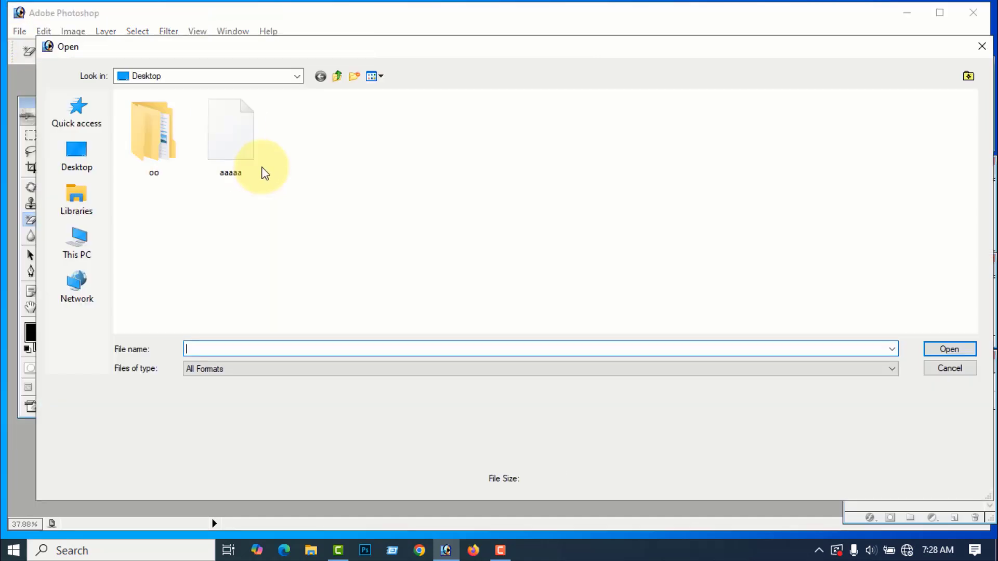
{"action": "left_click", "coordinate": [285, 77]}
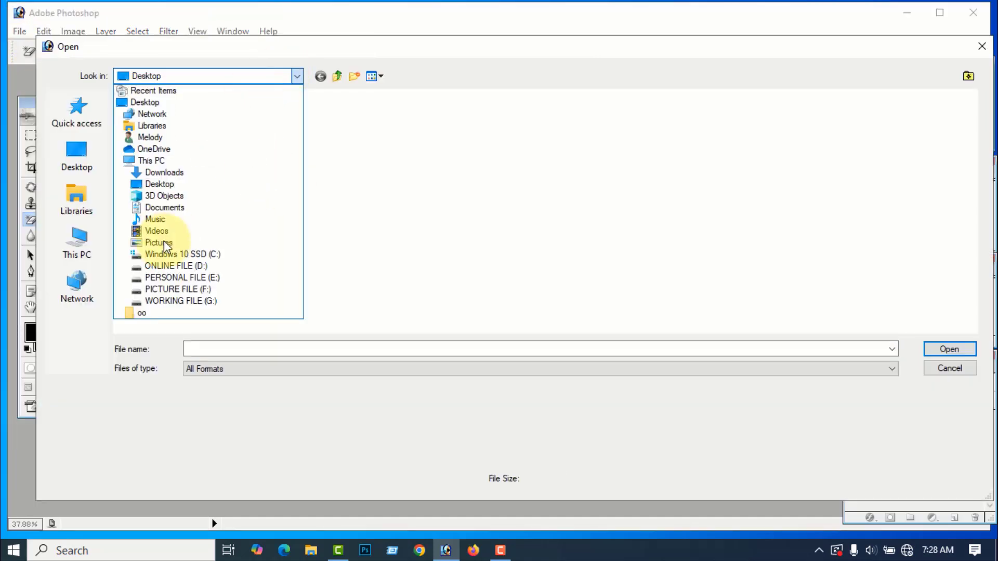
{"action": "left_click", "coordinate": [178, 299]}
{"action": "double_click", "coordinate": [176, 156]}
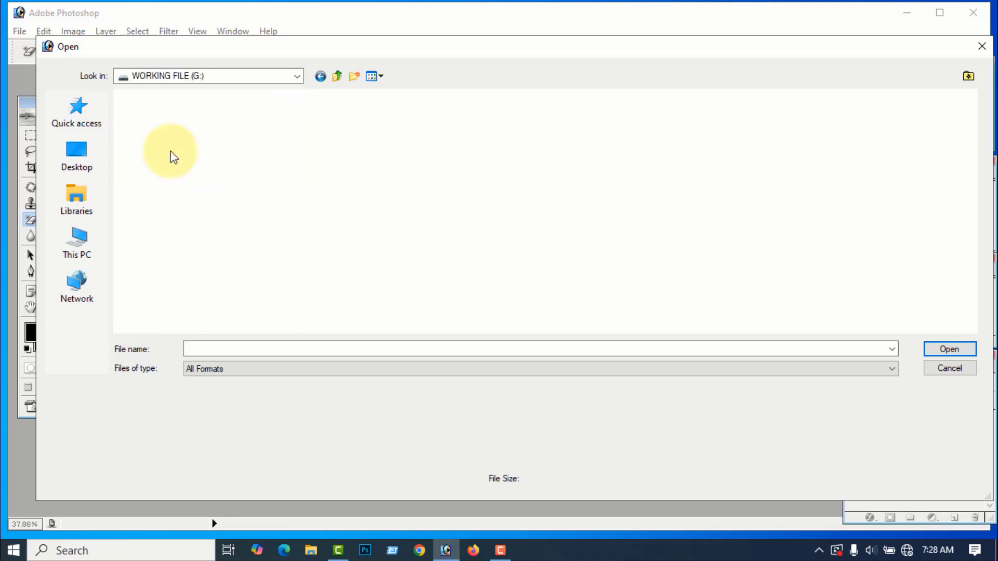
{"action": "double_click", "coordinate": [167, 149]}
{"action": "left_click", "coordinate": [167, 149]}
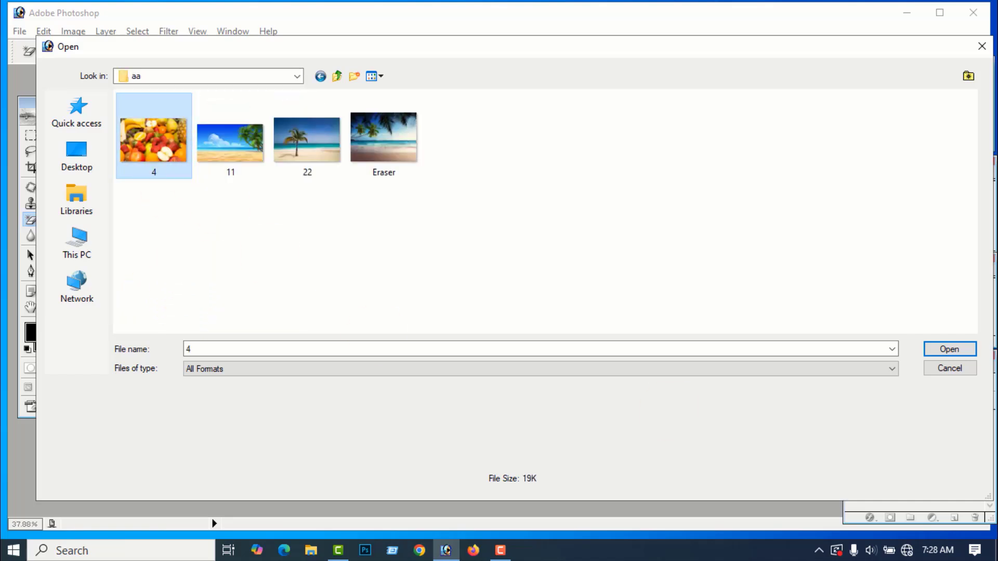
{"action": "left_click", "coordinate": [949, 349]}
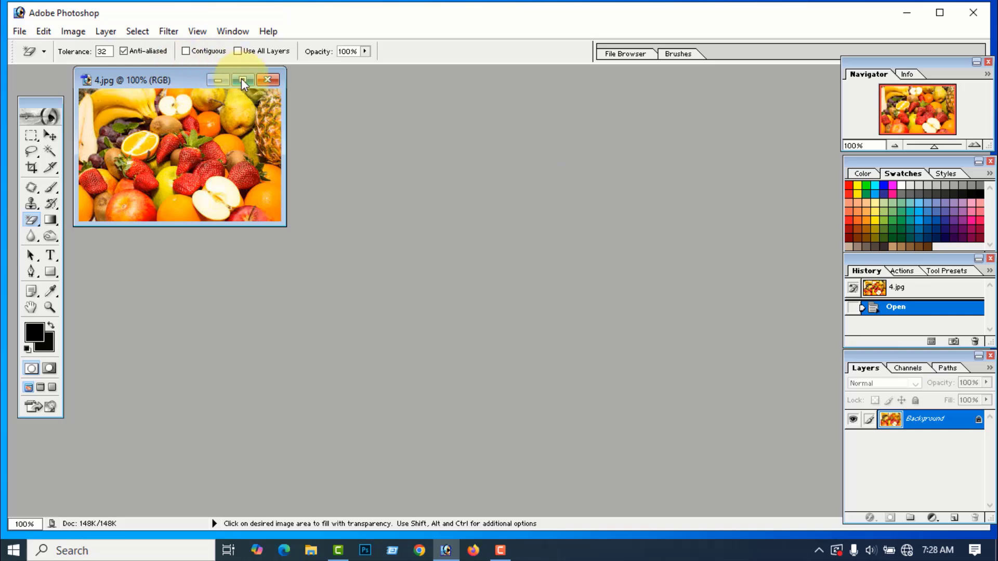
{"action": "double_click", "coordinate": [242, 78]}
{"action": "scroll", "coordinate": [340, 169], "scroll_direction": "up", "scroll_amount": 5}
{"action": "scroll", "coordinate": [341, 169], "scroll_direction": "up", "scroll_amount": 4}
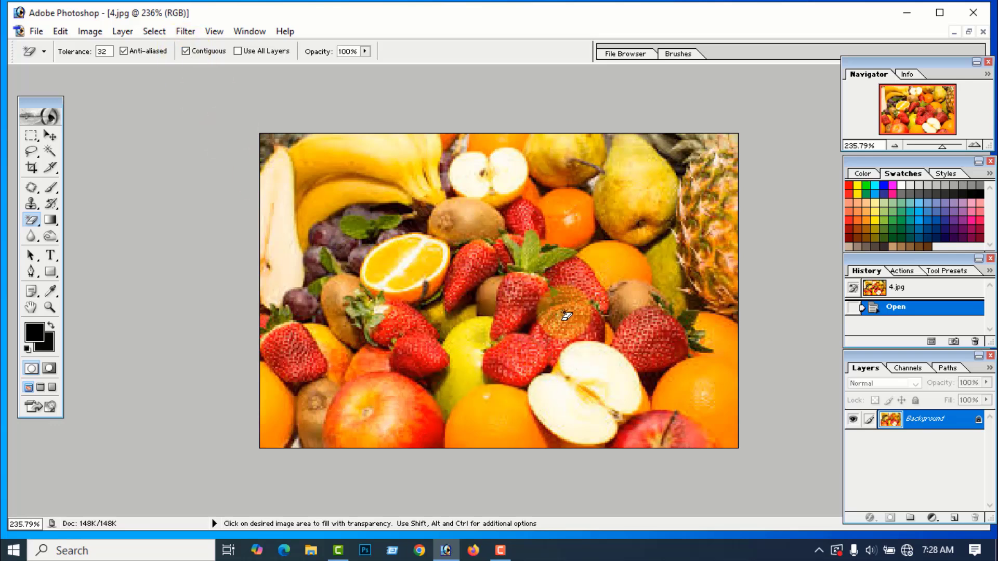
Magic-erase a strawberry's red with Contiguous on and again with Contiguous off, undoing each erasure.
{"action": "left_click", "coordinate": [515, 360]}
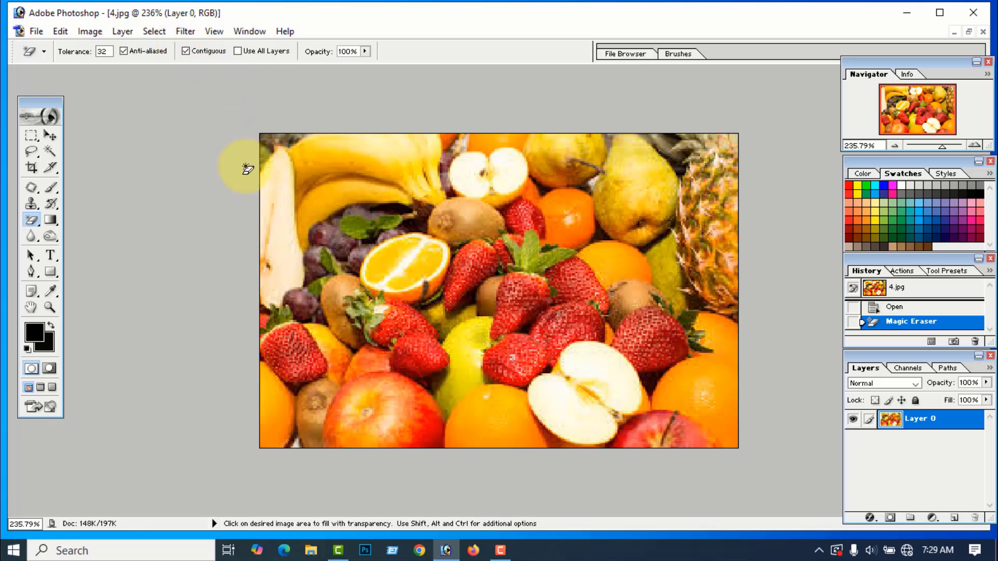
{"action": "key", "text": "ctrl+z"}
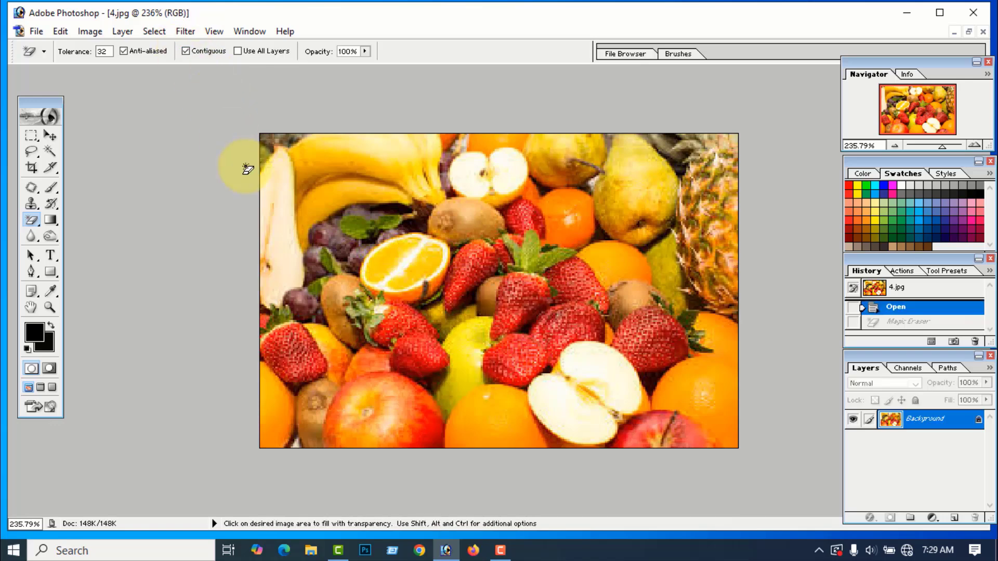
{"action": "left_click", "coordinate": [185, 51]}
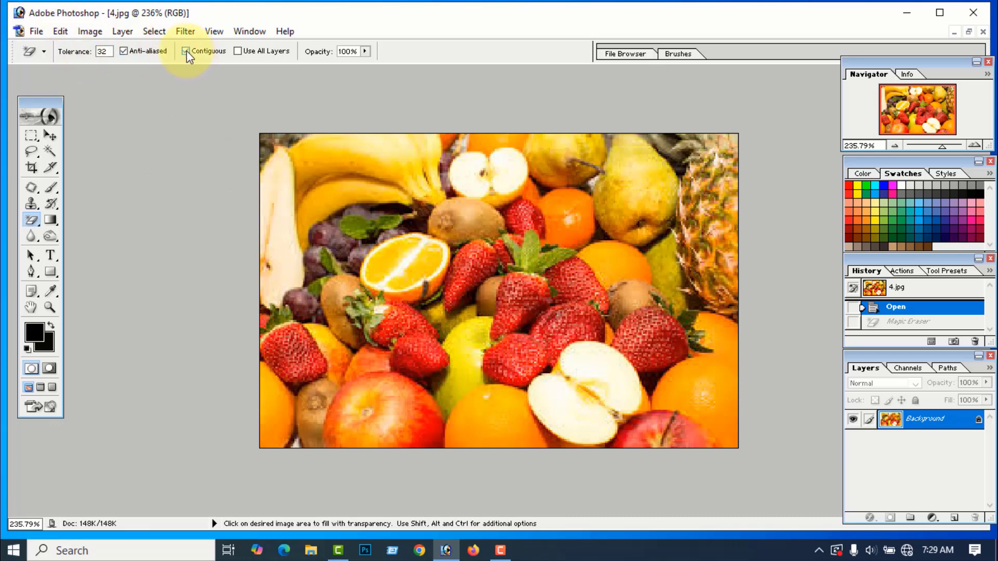
{"action": "left_click", "coordinate": [520, 308]}
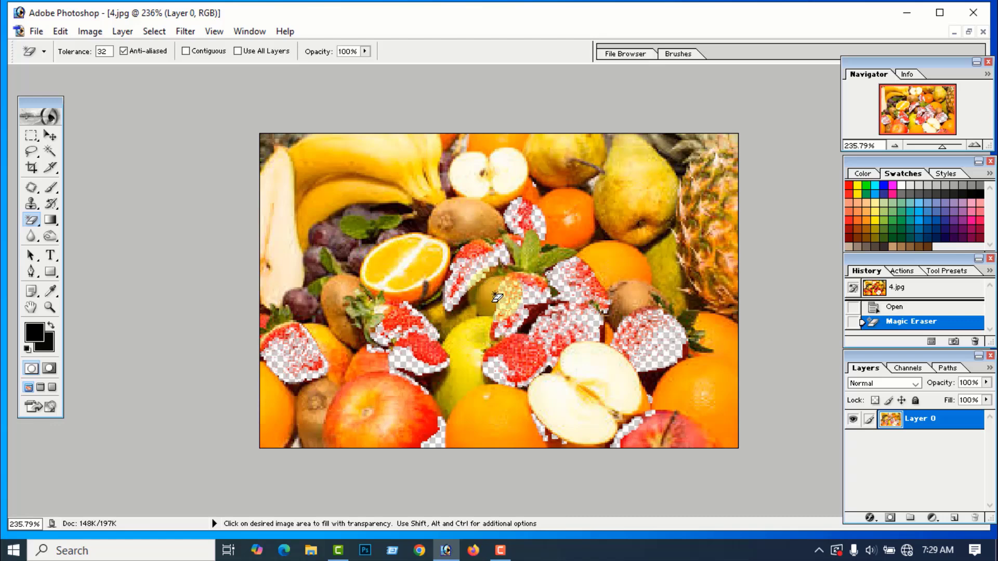
{"action": "key", "text": "ctrl"}
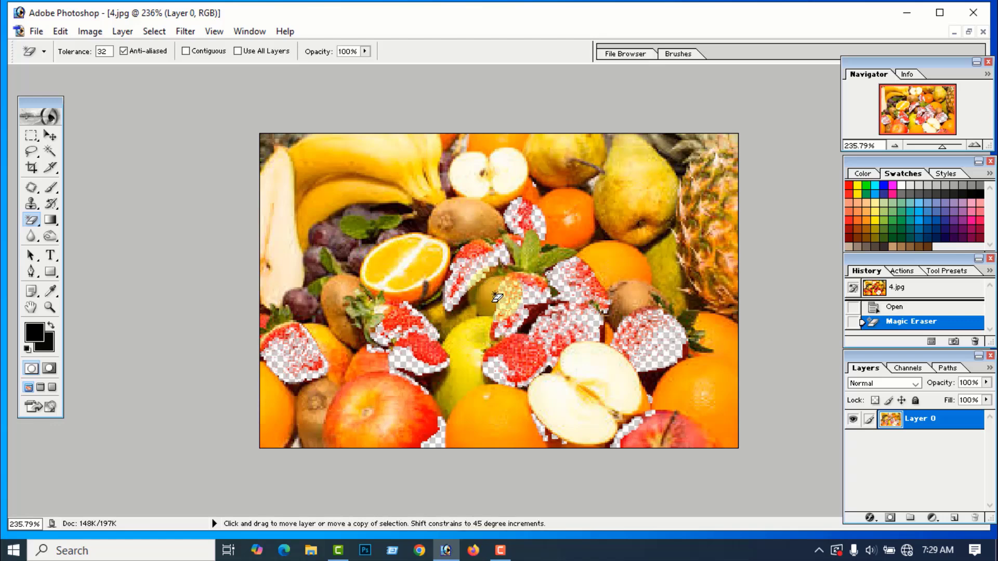
{"action": "key", "text": "ctrl+z"}
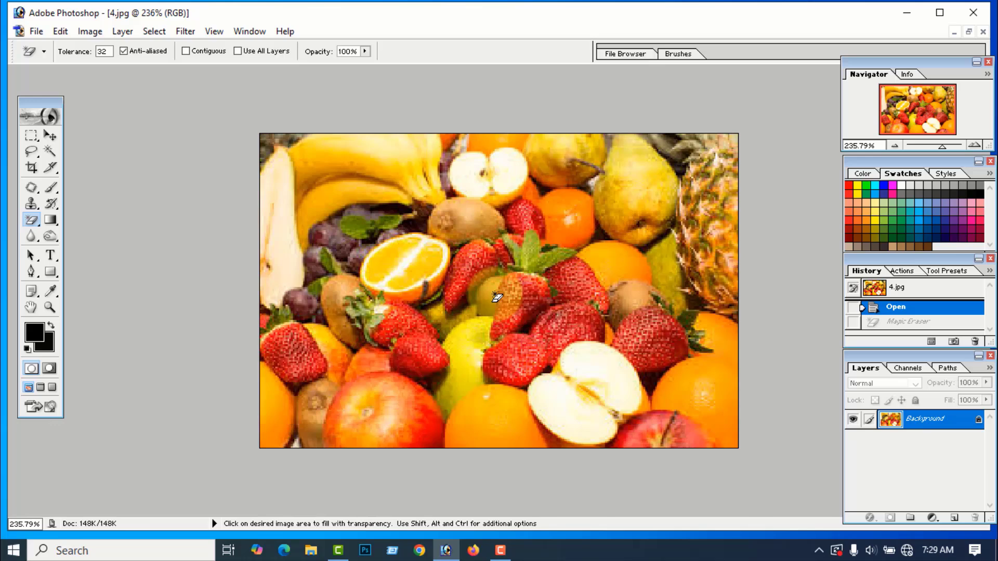
Close 4.jpg without saving and reopen the striped document aaaaa from the Desktop.
{"action": "left_click", "coordinate": [983, 31]}
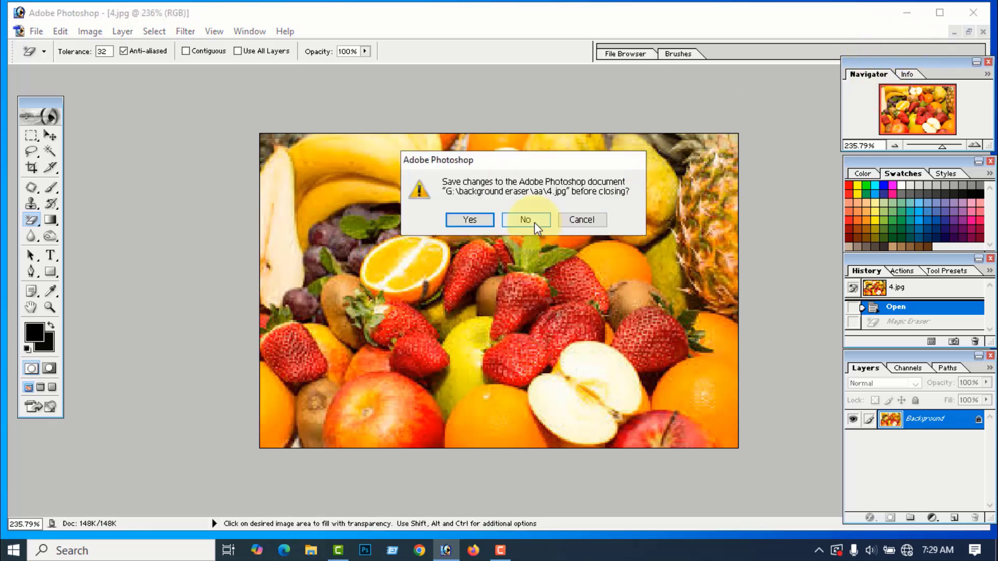
{"action": "left_click", "coordinate": [534, 222]}
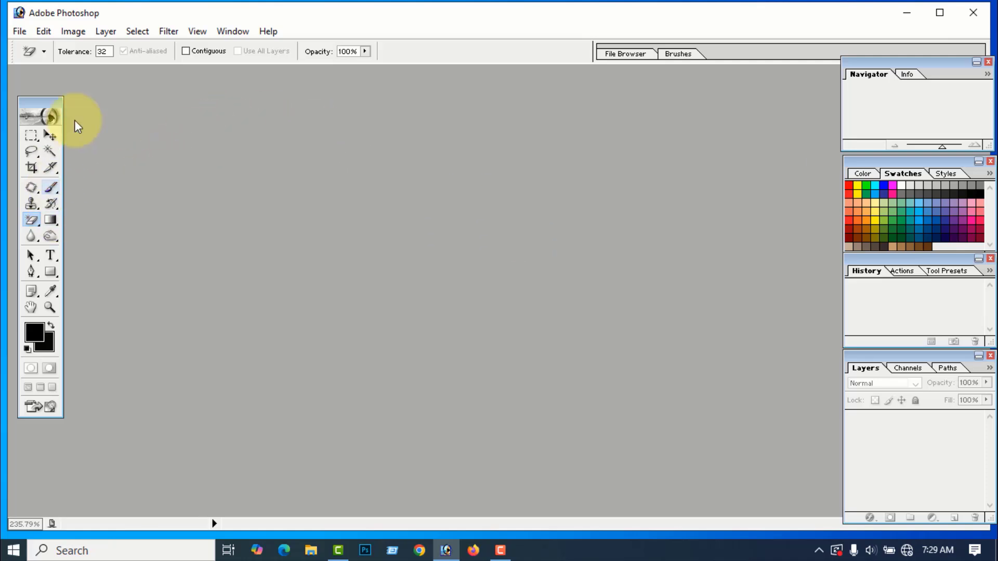
{"action": "left_click", "coordinate": [19, 32]}
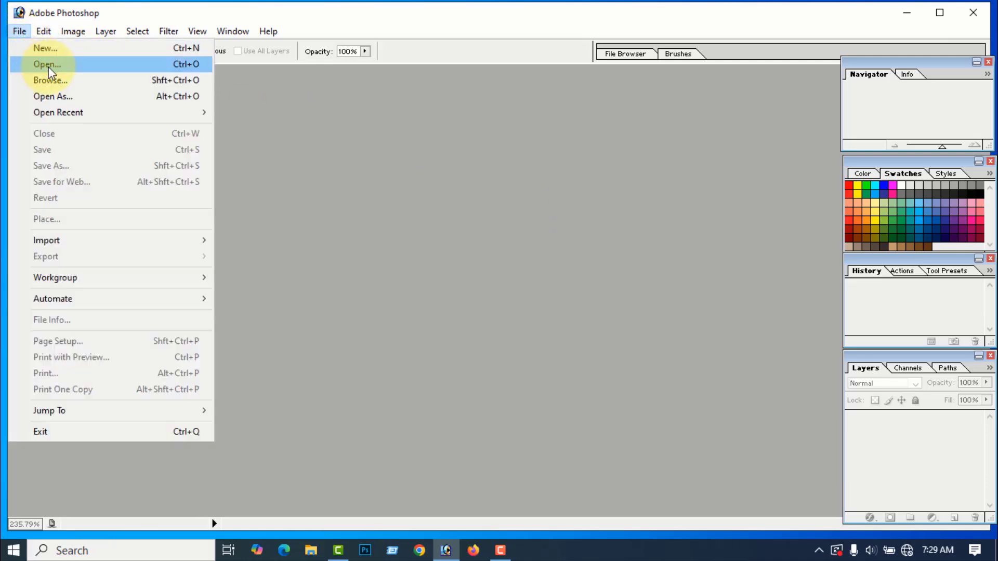
{"action": "left_click", "coordinate": [49, 64]}
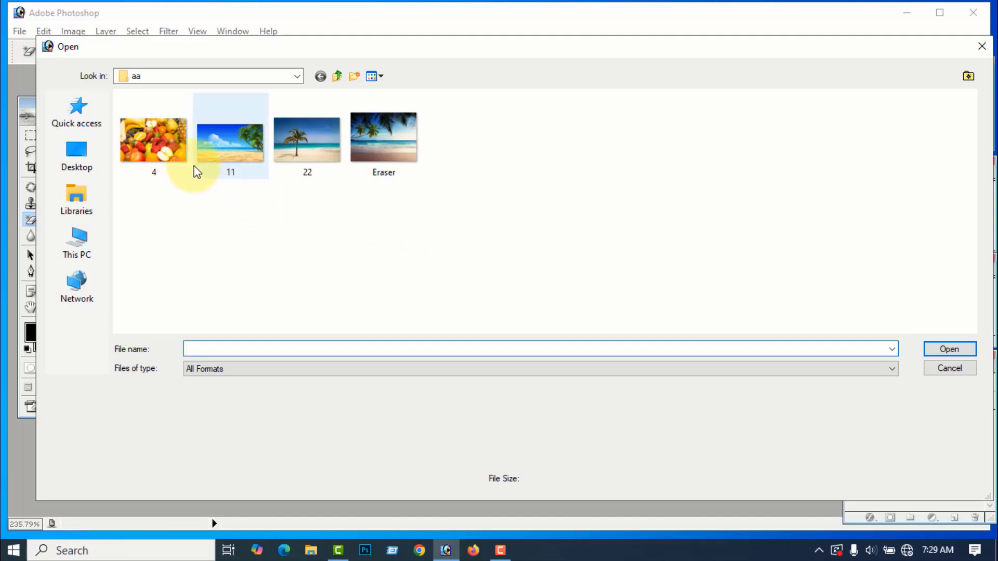
{"action": "left_click", "coordinate": [80, 167]}
{"action": "left_click", "coordinate": [318, 161]}
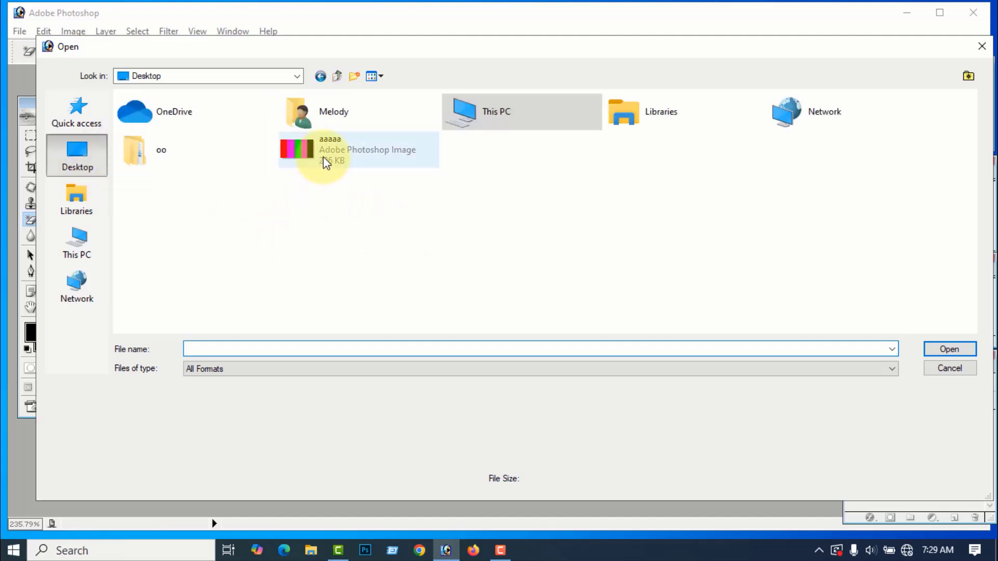
{"action": "left_click", "coordinate": [950, 349]}
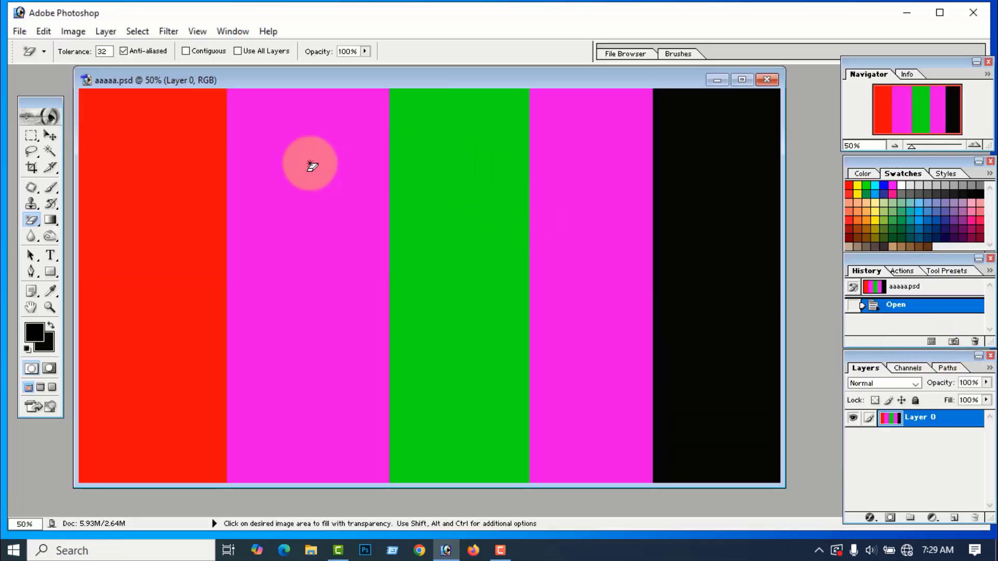
Switch to the Background Eraser Tool and maximise the striped document's window.
{"action": "left_click", "coordinate": [31, 220]}
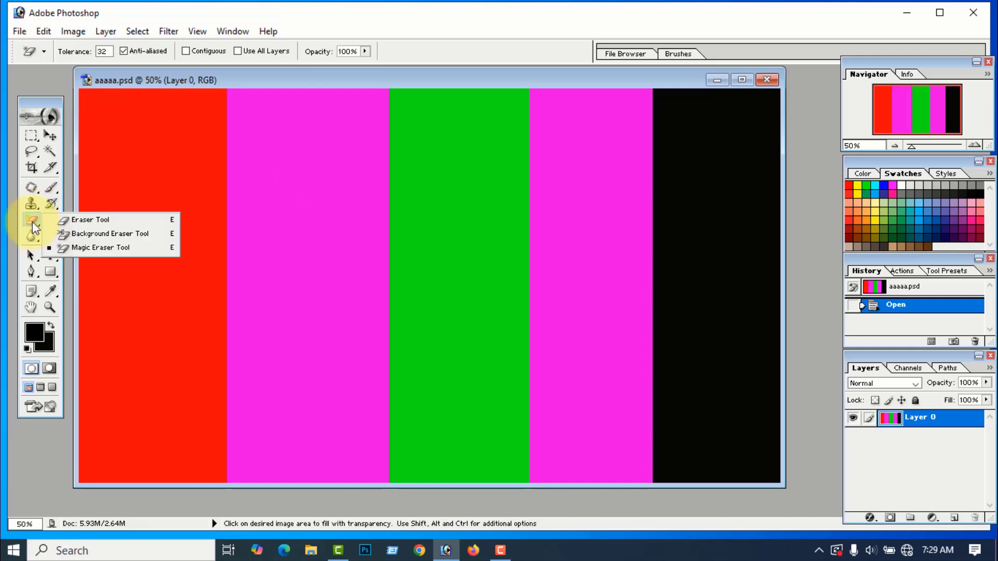
{"action": "left_click", "coordinate": [98, 234]}
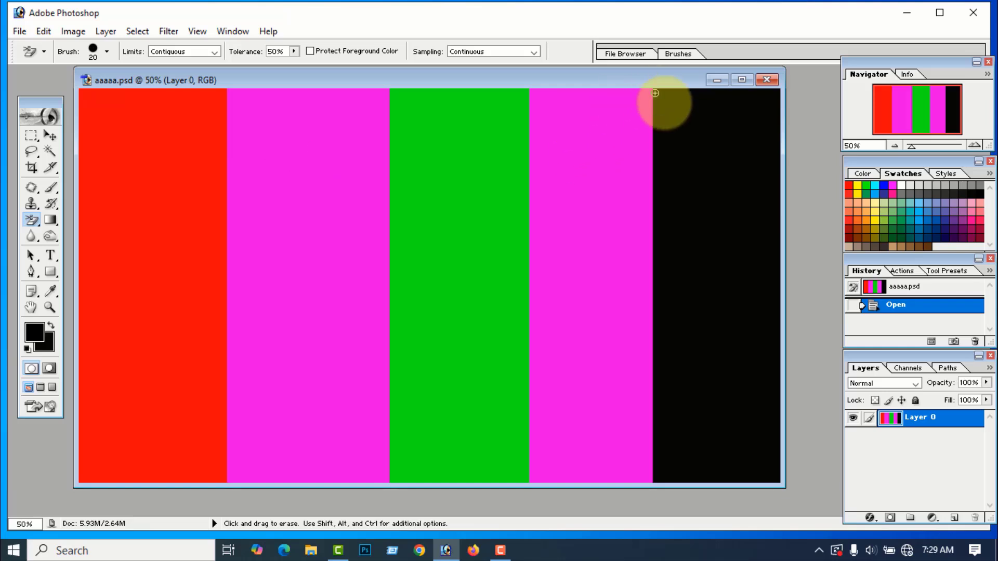
{"action": "left_click", "coordinate": [742, 79]}
{"action": "scroll", "coordinate": [656, 129], "scroll_direction": "down", "scroll_amount": 2}
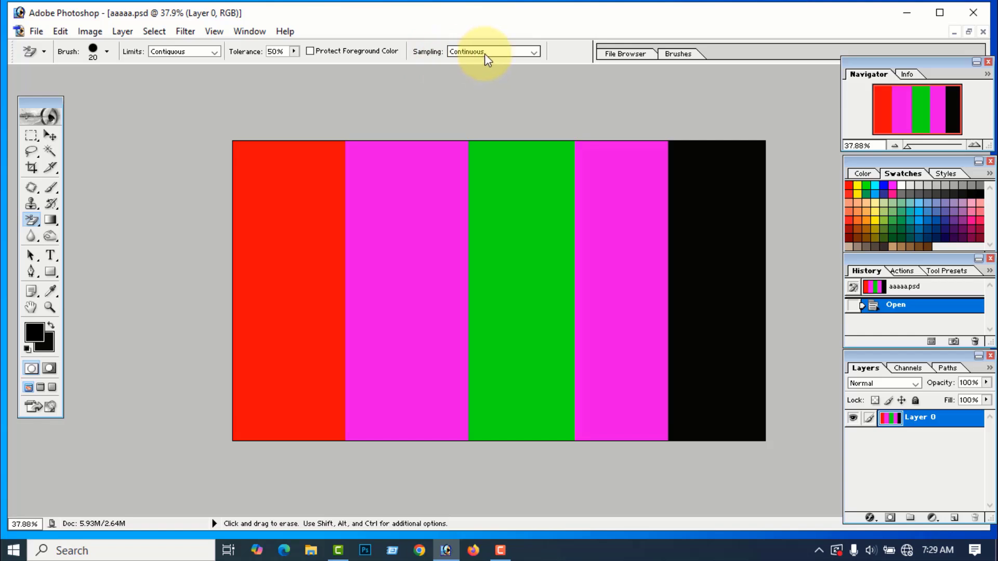
Set the Background Eraser's sampling to Background Swatch and reset the foreground and background colours to their defaults.
{"action": "left_click", "coordinate": [535, 51]}
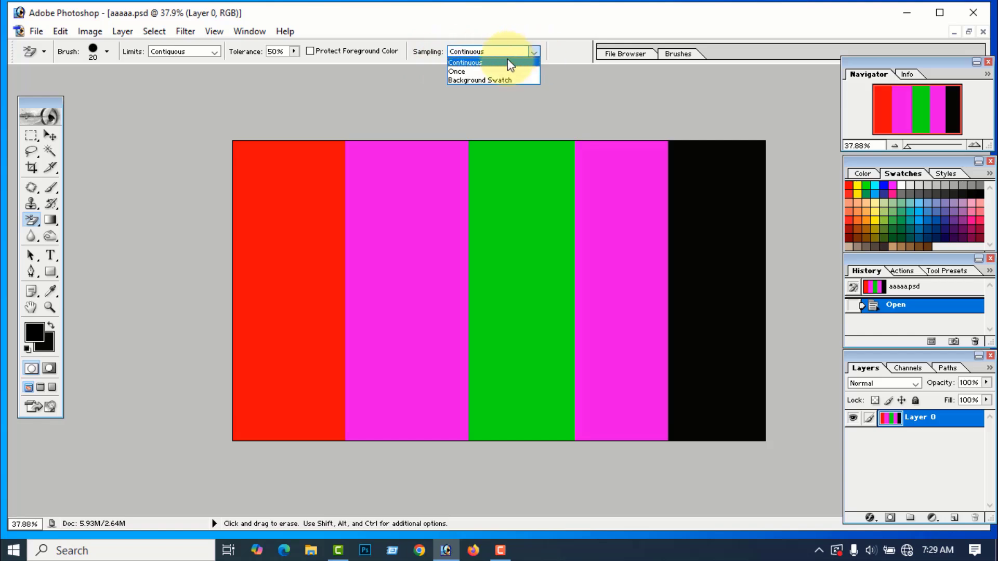
{"action": "left_click", "coordinate": [480, 80]}
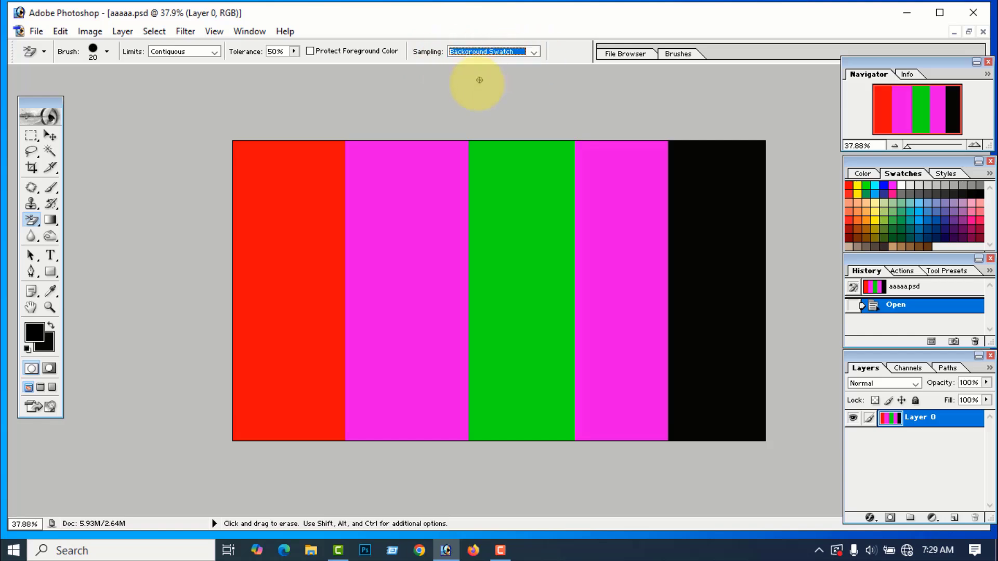
{"action": "left_click", "coordinate": [27, 349]}
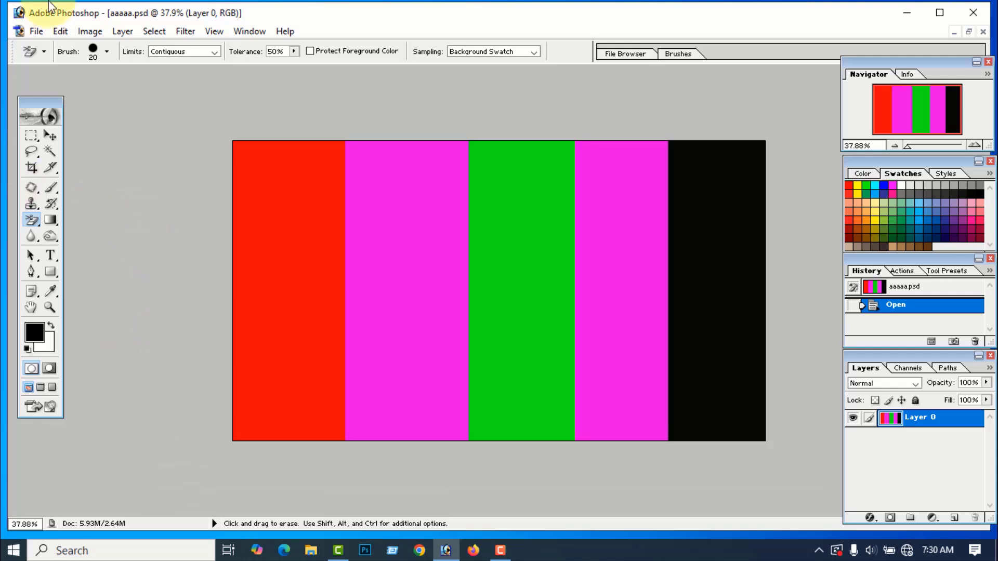
Set the eraser brush diameter to 55 px and try erasing across the stripes with white as the background colour.
{"action": "left_click", "coordinate": [107, 52]}
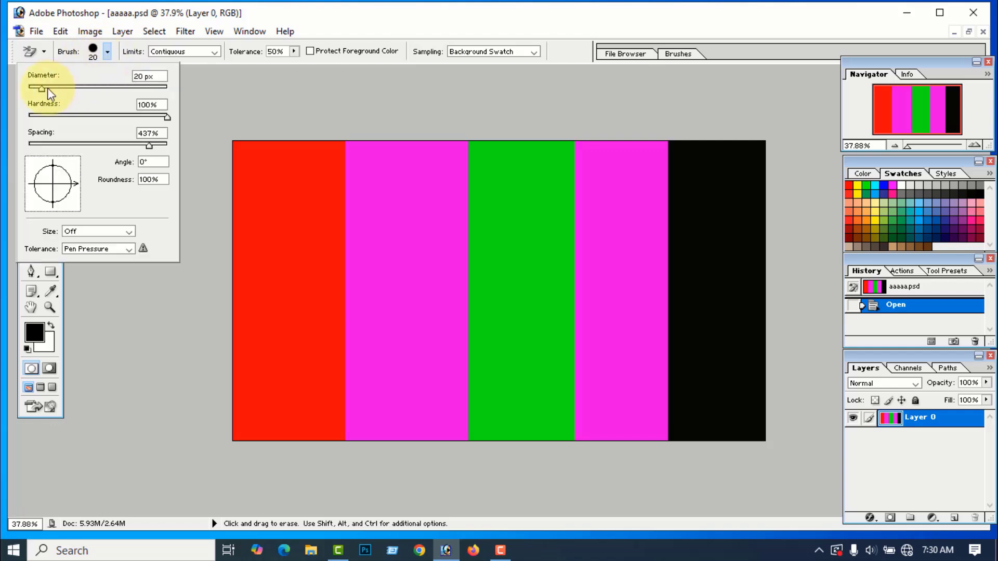
{"action": "left_click_drag", "start_coordinate": [68, 106], "coordinate": [68, 106]}
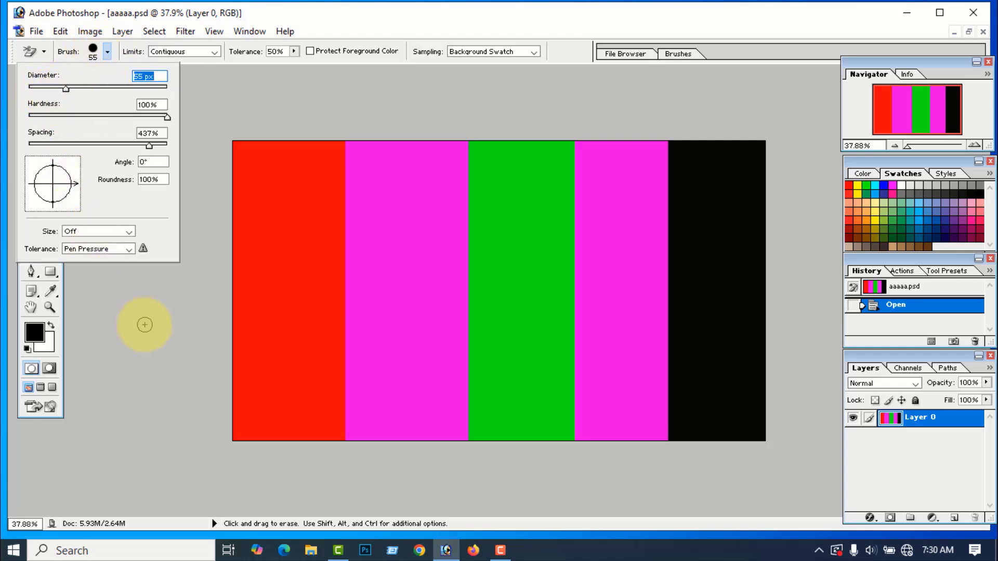
{"action": "left_click", "coordinate": [149, 318]}
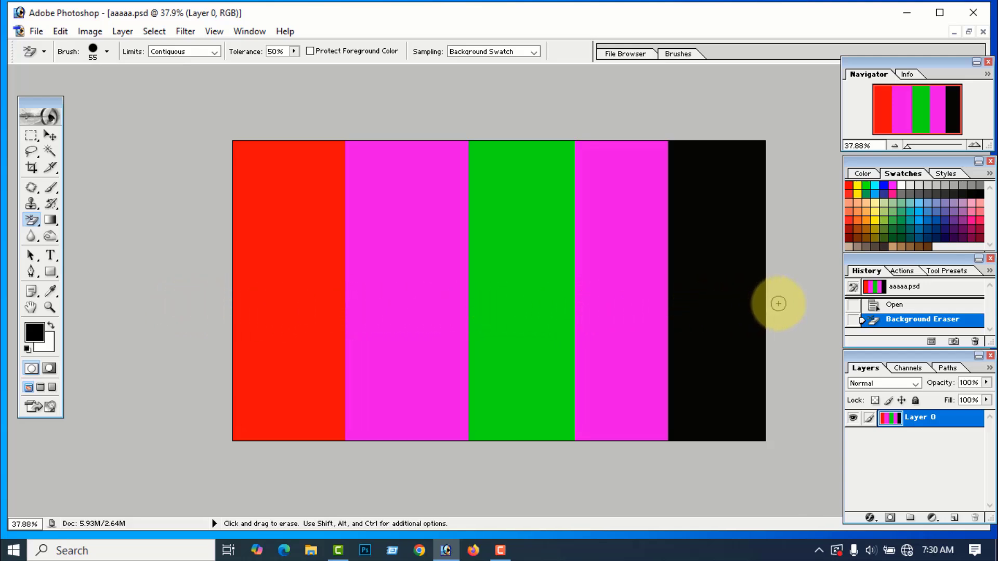
{"action": "left_click_drag", "start_coordinate": [779, 303], "coordinate": [760, 303]}
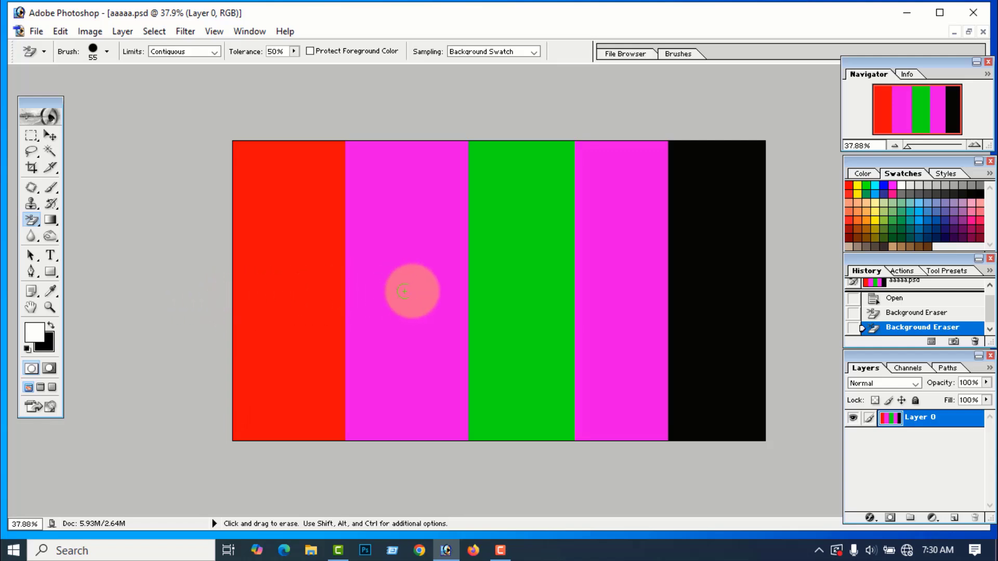
Swap to a black background colour and try erasing spots on the second magenta stripe and the black stripe.
{"action": "left_click", "coordinate": [594, 301]}
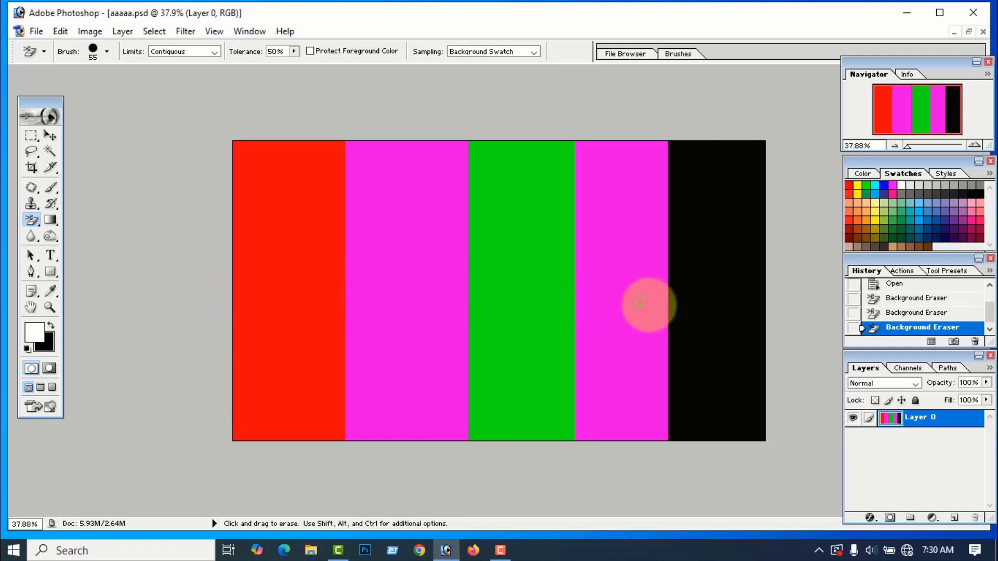
{"action": "left_click", "coordinate": [728, 288]}
{"action": "left_click", "coordinate": [722, 285]}
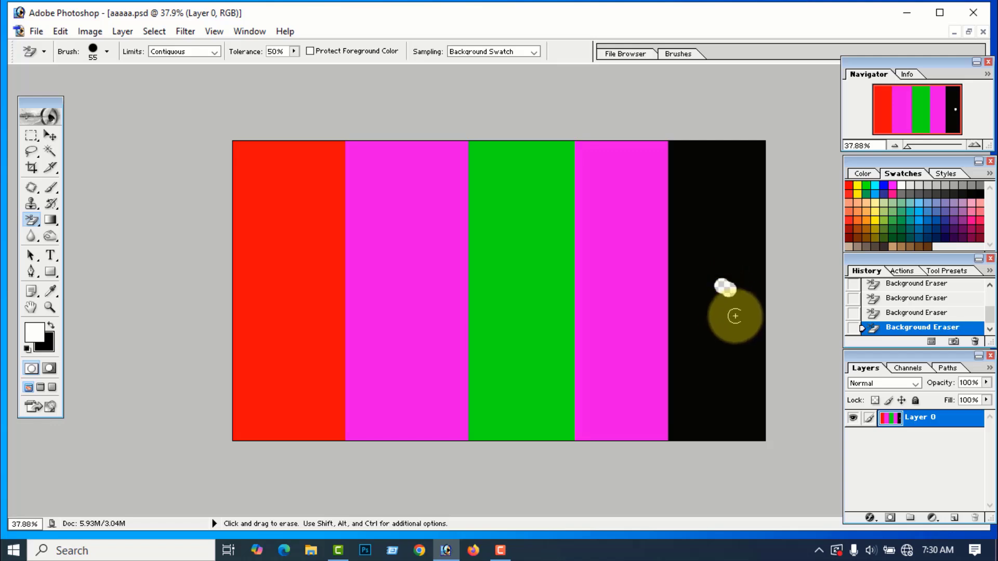
{"action": "left_click", "coordinate": [738, 291]}
{"action": "left_click", "coordinate": [714, 311]}
{"action": "left_click", "coordinate": [715, 258]}
{"action": "left_click", "coordinate": [696, 302]}
{"action": "left_click", "coordinate": [732, 271]}
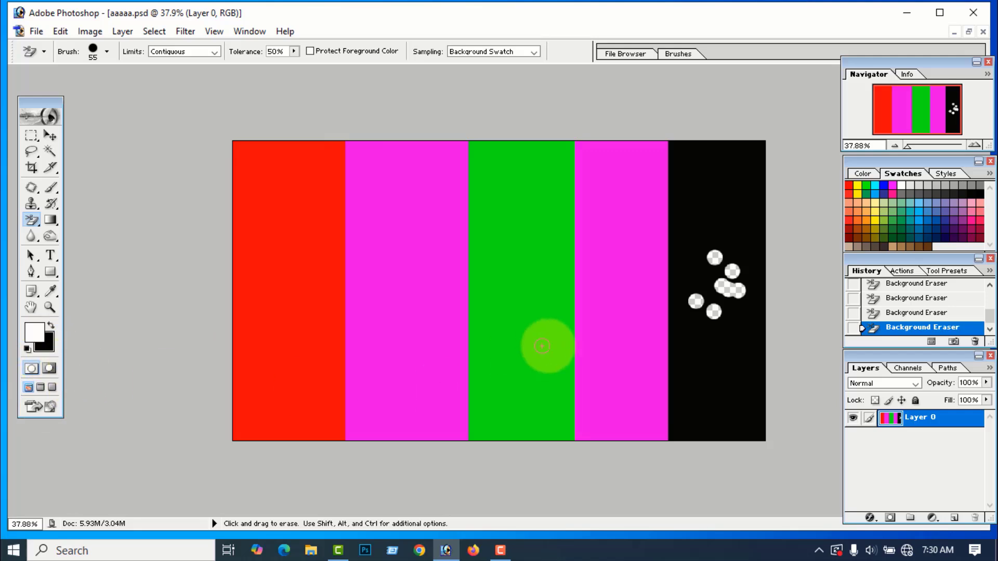
{"action": "left_click", "coordinate": [708, 283]}
{"action": "left_click", "coordinate": [707, 270]}
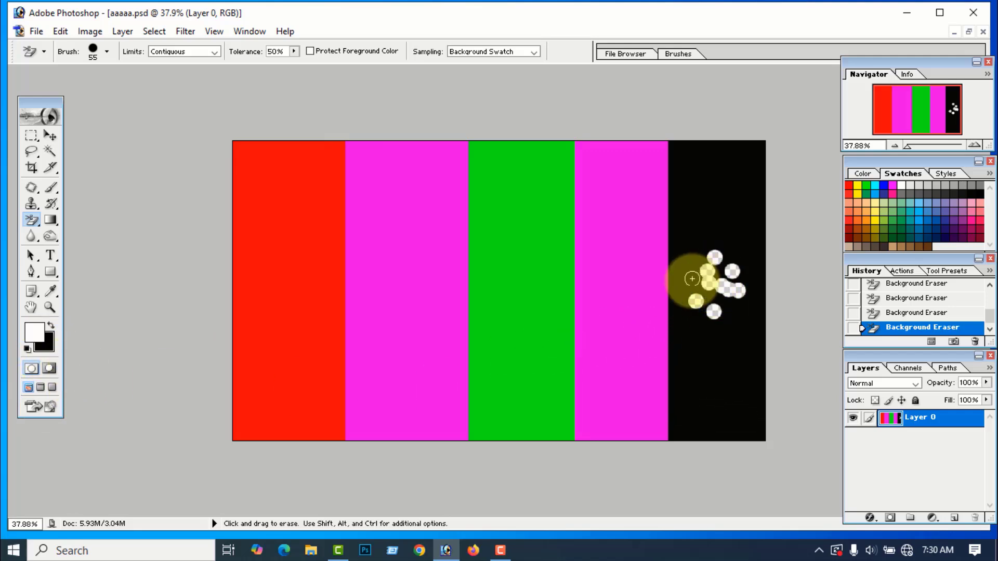
{"action": "left_click", "coordinate": [703, 306]}
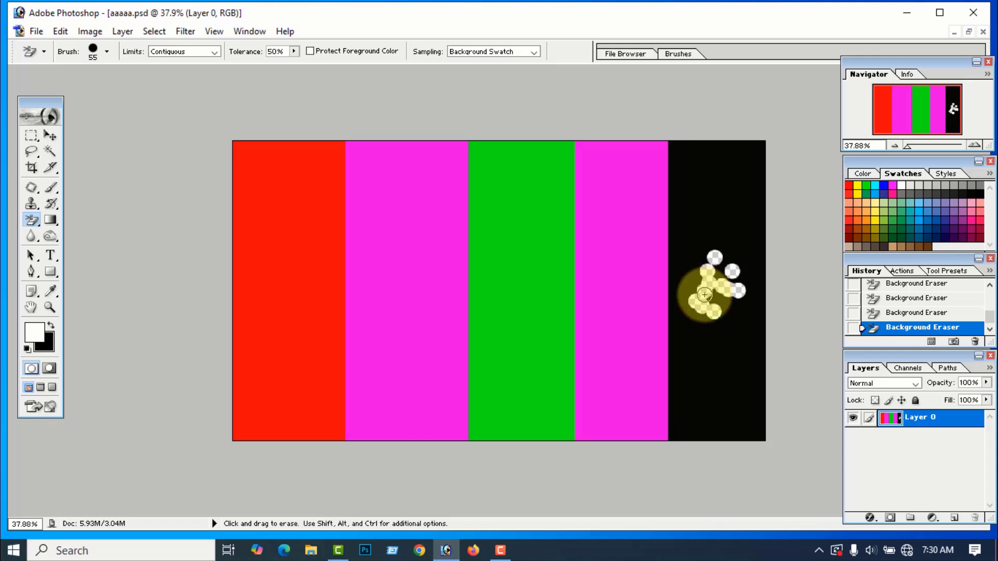
Undo the erased spots on the black stripe.
{"action": "key", "text": "ctrl+alt+z"}
{"action": "key", "text": "ctrl+alt+z"}
{"action": "key", "text": "ctrl+alt+z"}
{"action": "key", "text": "ctrl+alt+z"}
{"action": "key", "text": "ctrl+alt+z"}
{"action": "key", "text": "ctrl+alt+z"}
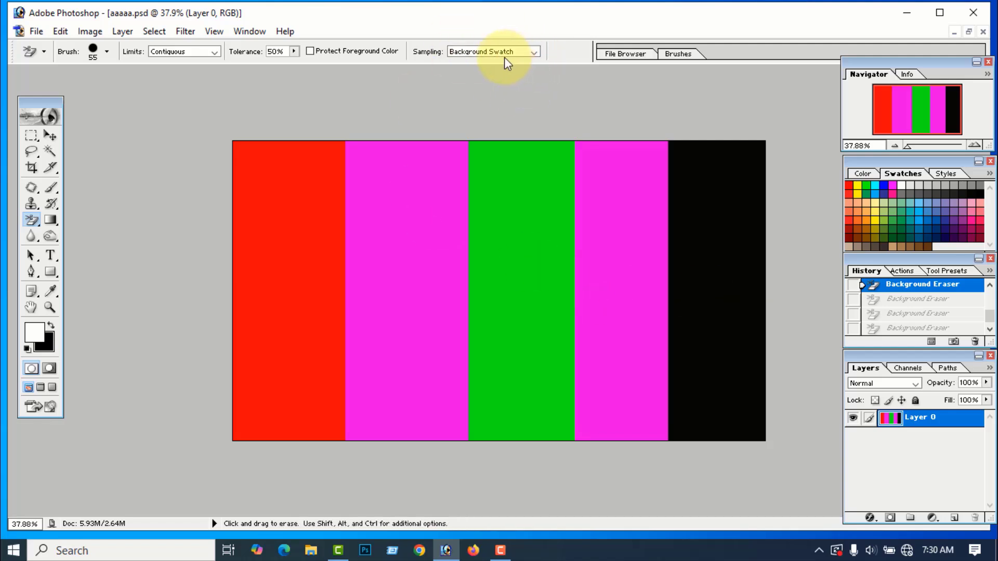
Set the sampling to Once, reset the default colours and erase a few spots in the red stripe.
{"action": "left_click", "coordinate": [533, 53]}
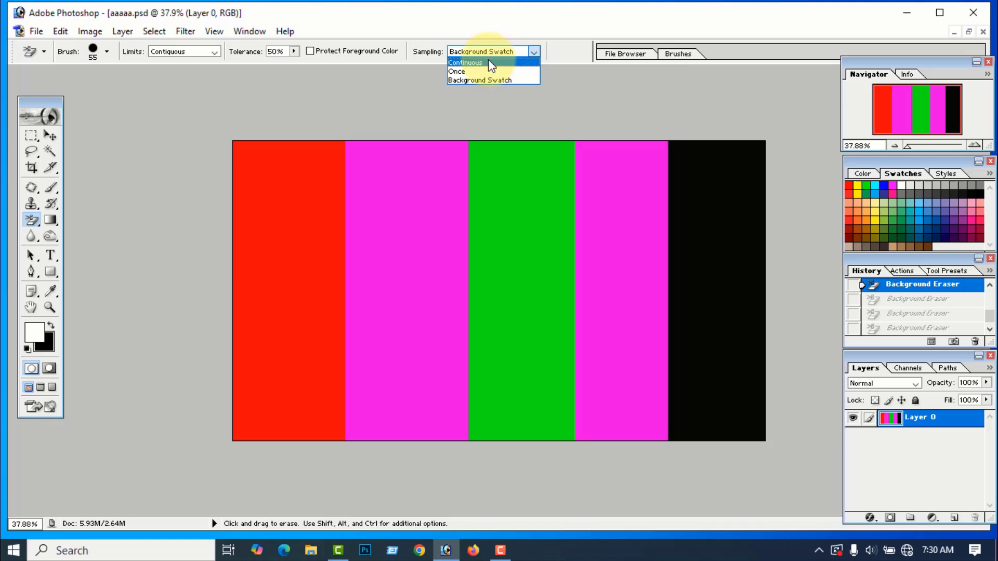
{"action": "left_click", "coordinate": [461, 70]}
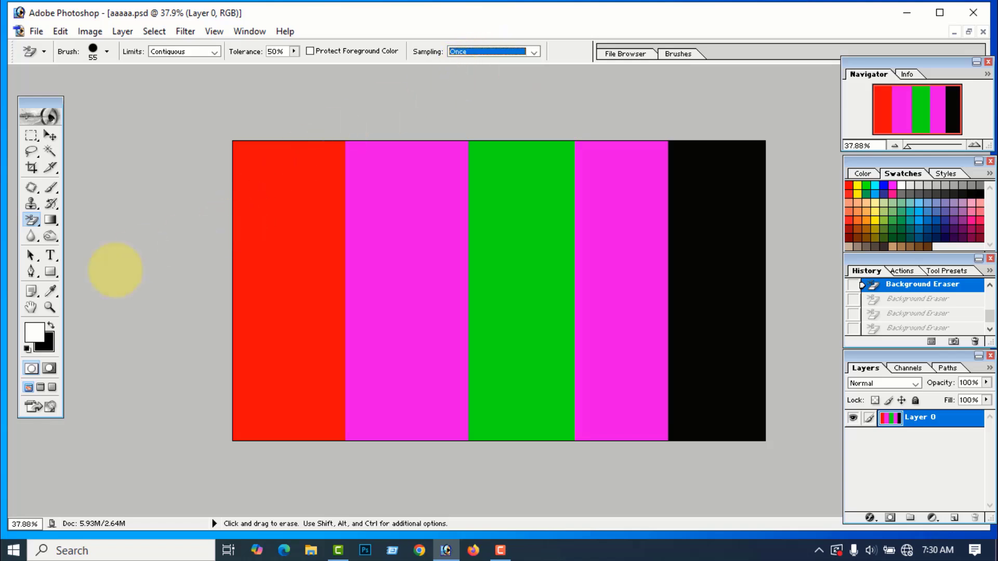
{"action": "left_click", "coordinate": [27, 350]}
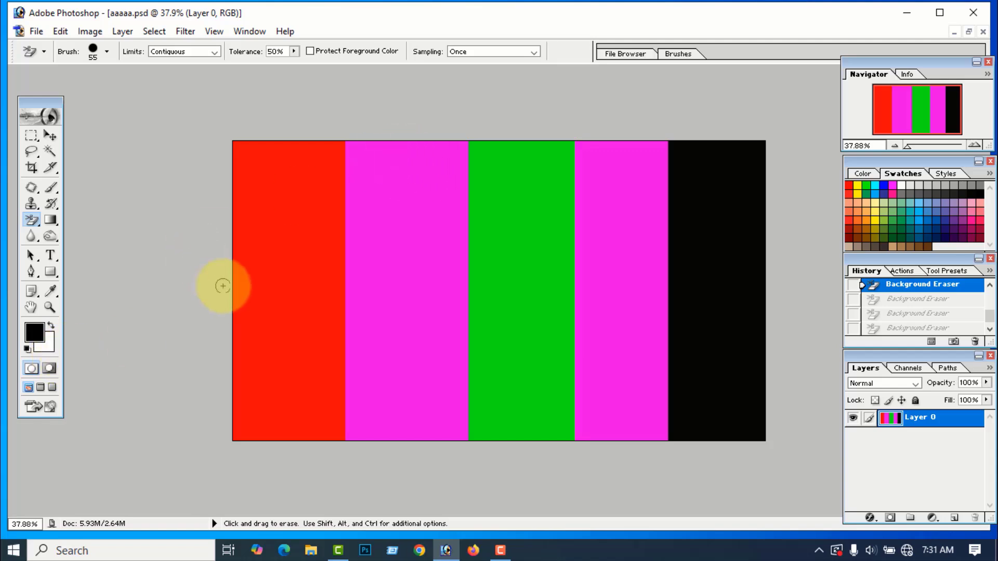
{"action": "left_click", "coordinate": [281, 266]}
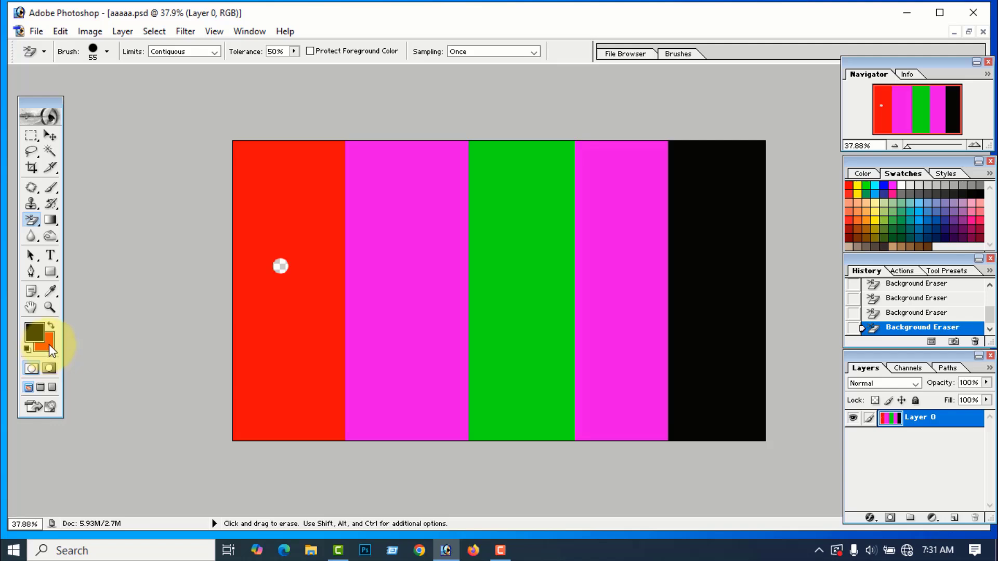
{"action": "left_click", "coordinate": [285, 257]}
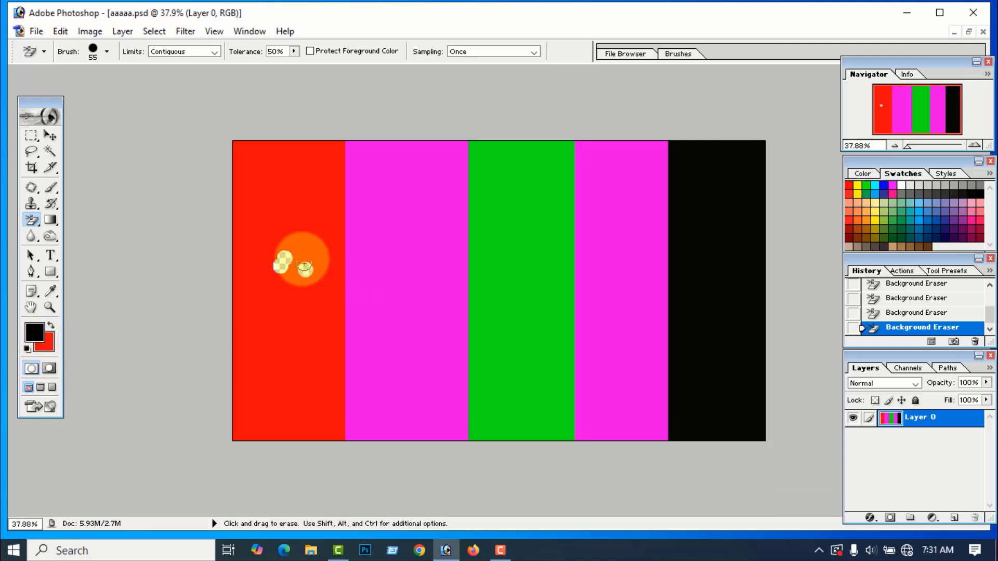
{"action": "left_click", "coordinate": [305, 269]}
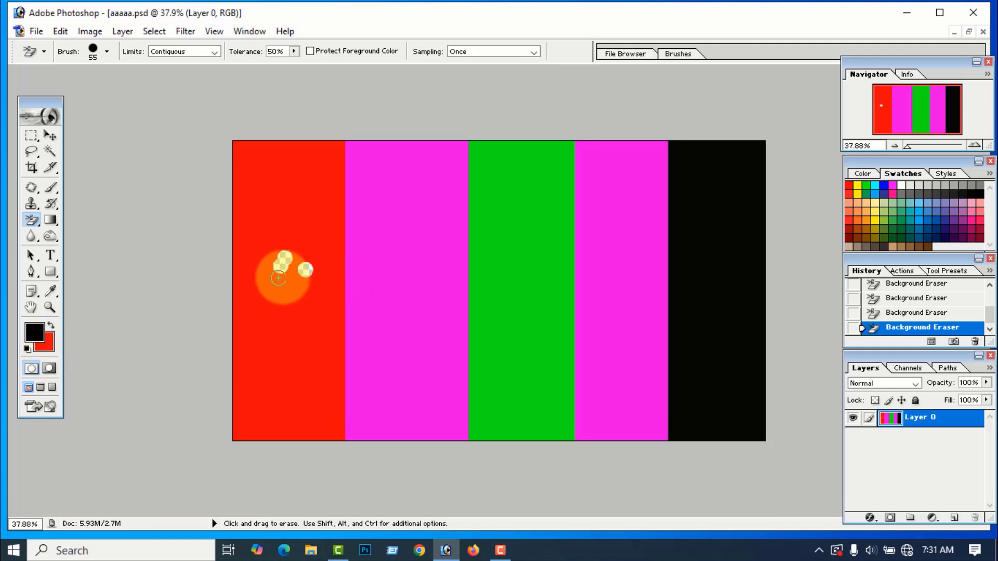
Enlarge the eraser brush to 80 px and erase larger patches of the red and first magenta stripes.
{"action": "left_click", "coordinate": [106, 54]}
{"action": "left_click_drag", "start_coordinate": [65, 90], "coordinate": [74, 90]}
{"action": "left_click", "coordinate": [281, 273]}
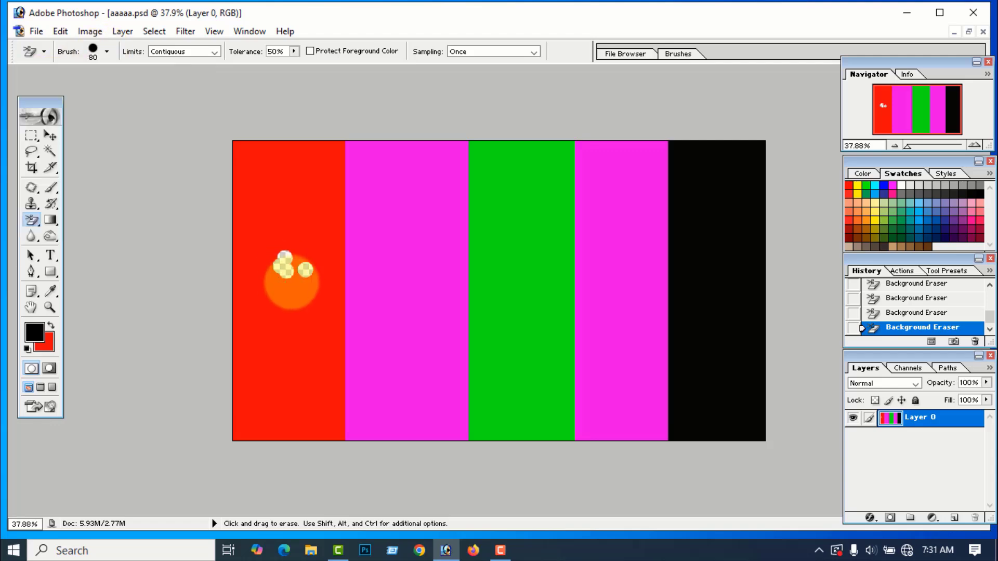
{"action": "left_click", "coordinate": [276, 315]}
{"action": "left_click", "coordinate": [288, 295]}
{"action": "left_click", "coordinate": [278, 301]}
{"action": "mouse_move", "coordinate": [291, 314]}
{"action": "left_mouse_down"}
{"action": "mouse_move", "coordinate": [271, 300]}
{"action": "mouse_move", "coordinate": [301, 288]}
{"action": "mouse_move", "coordinate": [277, 268]}
{"action": "mouse_move", "coordinate": [270, 281]}
{"action": "mouse_move", "coordinate": [311, 275]}
{"action": "mouse_move", "coordinate": [285, 258]}
{"action": "mouse_move", "coordinate": [278, 277]}
{"action": "mouse_move", "coordinate": [287, 241]}
{"action": "mouse_move", "coordinate": [529, 243]}
{"action": "left_mouse_up"}
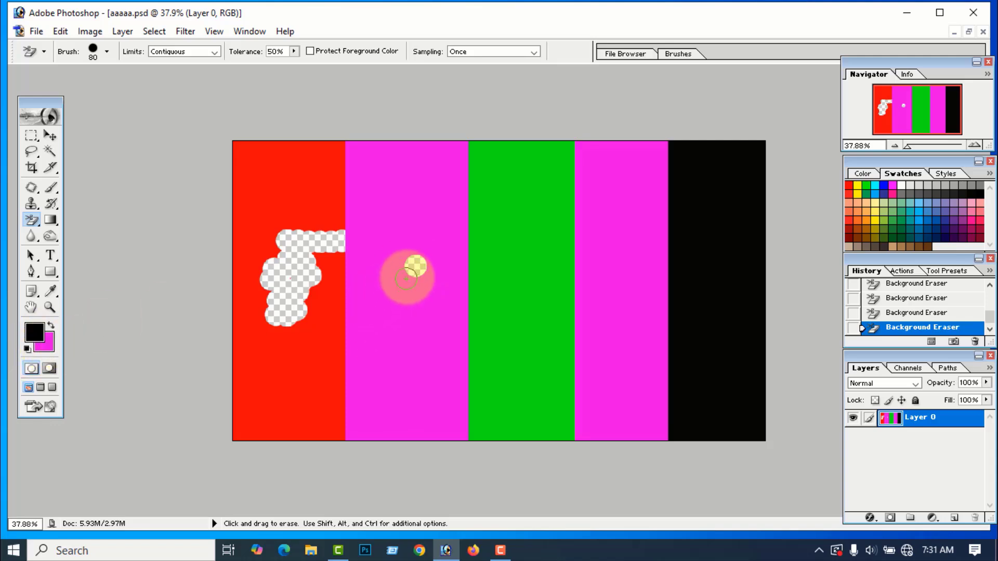
{"action": "mouse_move", "coordinate": [408, 288]}
{"action": "left_mouse_down"}
{"action": "mouse_move", "coordinate": [408, 256]}
{"action": "mouse_move", "coordinate": [397, 286]}
{"action": "mouse_move", "coordinate": [439, 262]}
{"action": "mouse_move", "coordinate": [376, 242]}
{"action": "mouse_move", "coordinate": [370, 281]}
{"action": "mouse_move", "coordinate": [413, 298]}
{"action": "mouse_move", "coordinate": [405, 246]}
{"action": "mouse_move", "coordinate": [376, 274]}
{"action": "mouse_move", "coordinate": [421, 274]}
{"action": "mouse_move", "coordinate": [368, 246]}
{"action": "mouse_move", "coordinate": [373, 275]}
{"action": "mouse_move", "coordinate": [393, 257]}
{"action": "mouse_move", "coordinate": [361, 264]}
{"action": "mouse_move", "coordinate": [391, 268]}
{"action": "mouse_move", "coordinate": [376, 262]}
{"action": "mouse_move", "coordinate": [395, 236]}
{"action": "left_mouse_up"}
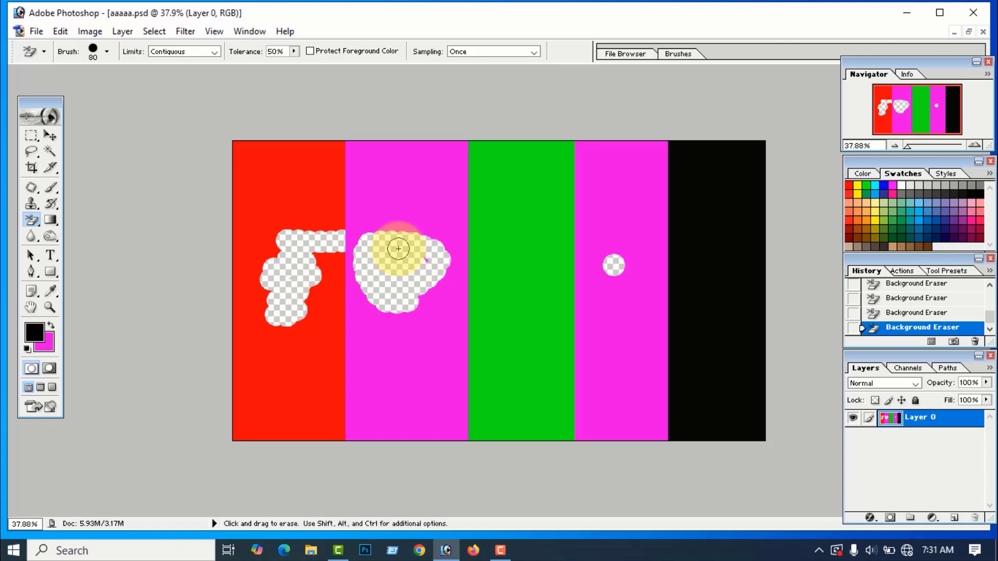
Undo all the erasures made on the red and magenta stripes with Once sampling.
{"action": "key", "text": "ctrl+alt+z"}
{"action": "key", "text": "ctrl+alt+z"}
{"action": "key", "text": "ctrl+alt+z"}
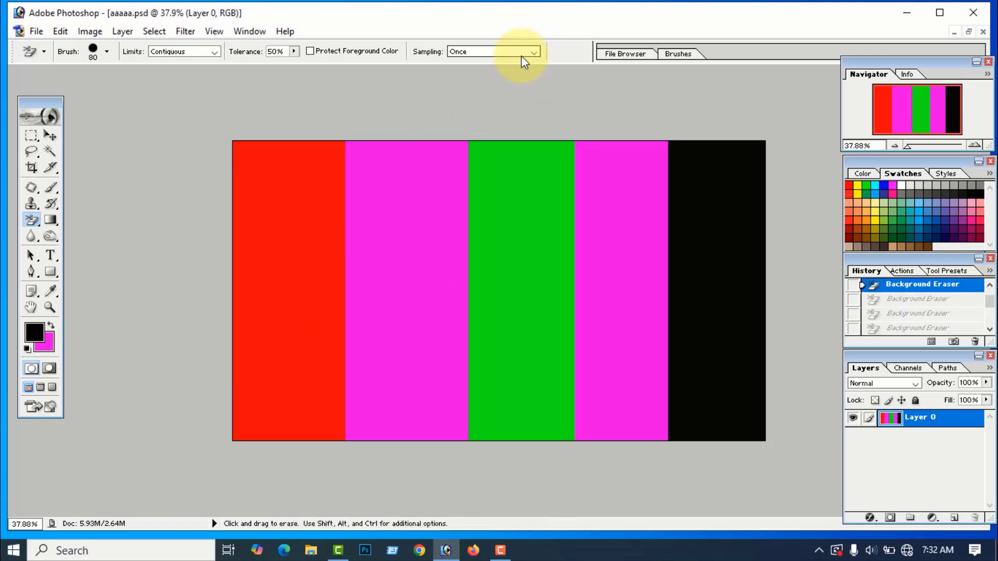
Set the sampling to Continuous, reset the default colours and erase one horizontal band across all five stripes.
{"action": "left_click", "coordinate": [528, 52]}
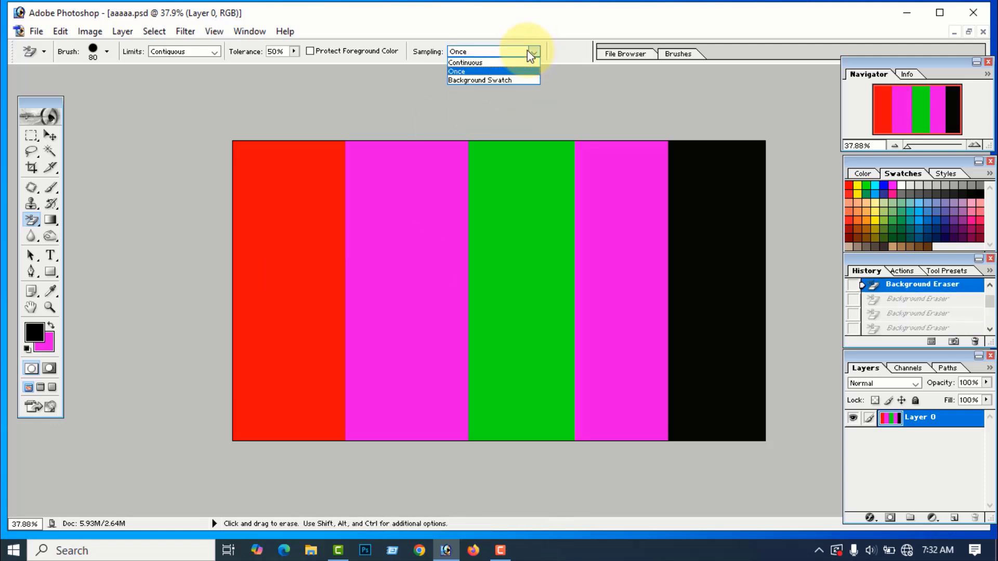
{"action": "left_click", "coordinate": [477, 63]}
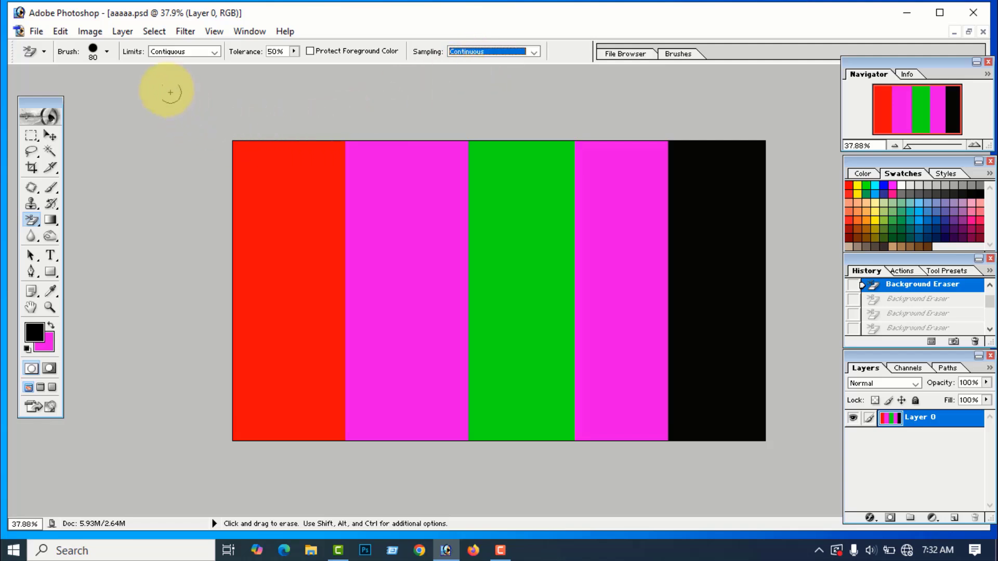
{"action": "left_click", "coordinate": [173, 237]}
{"action": "key", "text": "d"}
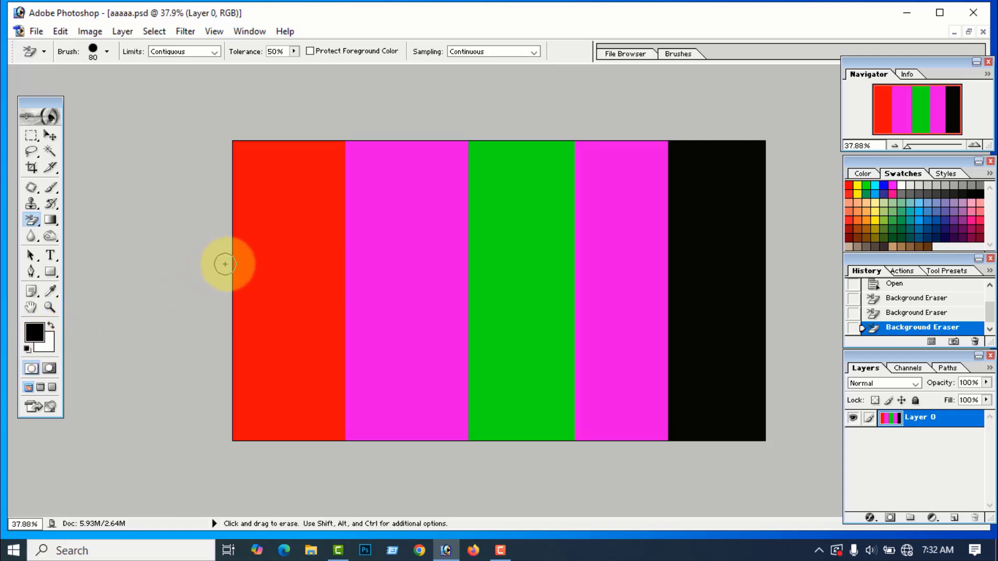
{"action": "left_click_drag", "start_coordinate": [234, 264], "coordinate": [771, 269]}
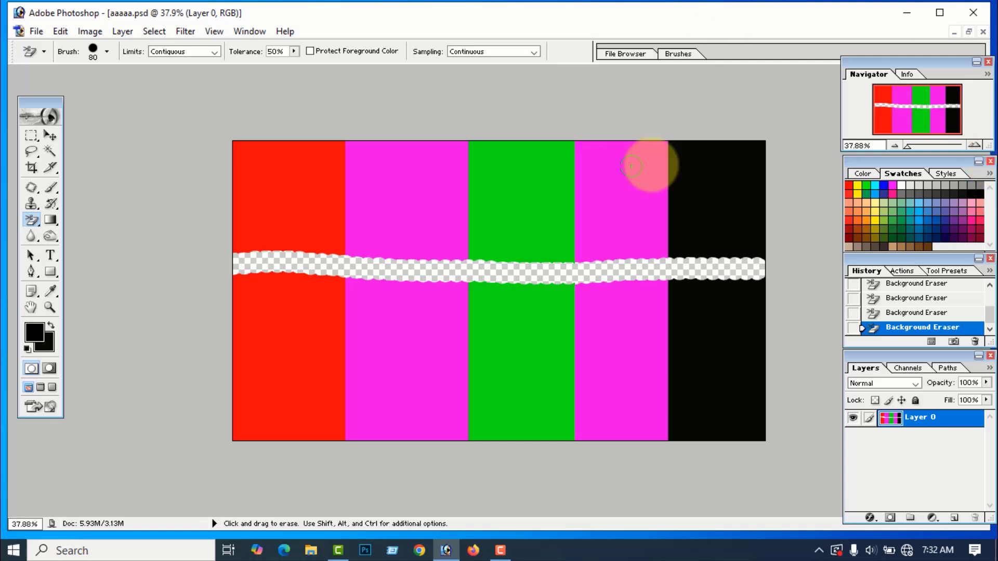
Close aaaaa.psd without saving and switch to the regular Eraser Tool with the default colours.
{"action": "left_click", "coordinate": [984, 31]}
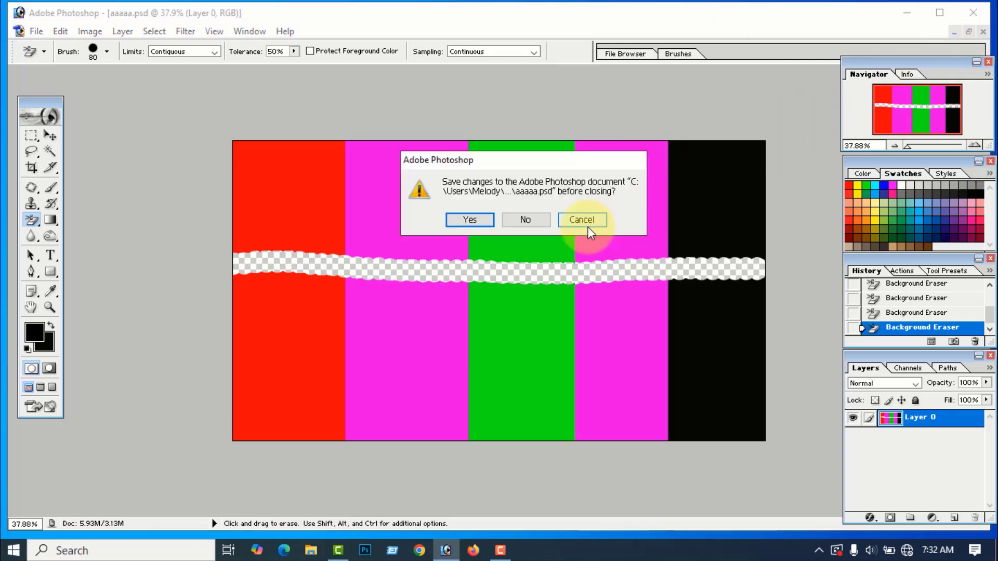
{"action": "left_click", "coordinate": [527, 220]}
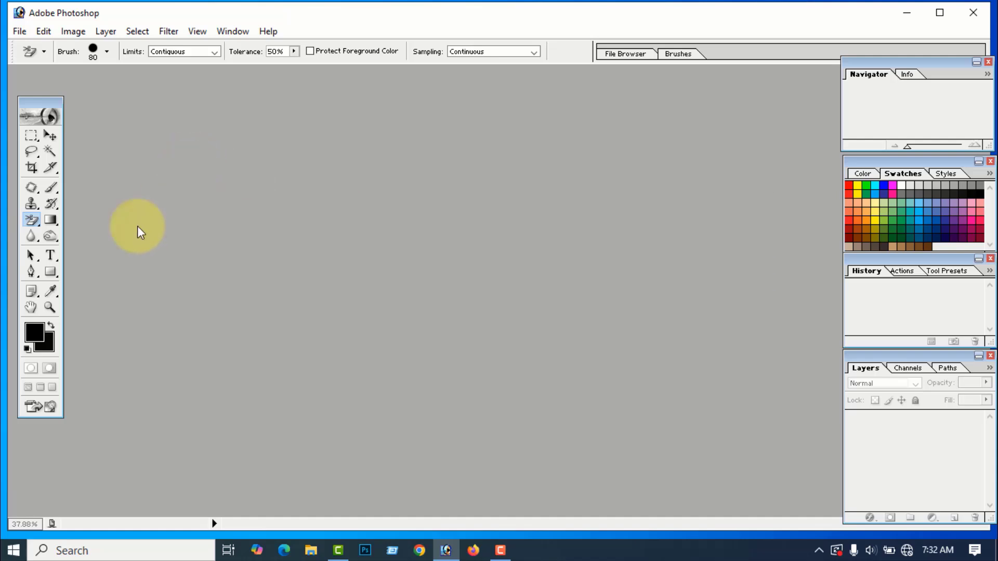
{"action": "left_click", "coordinate": [27, 349]}
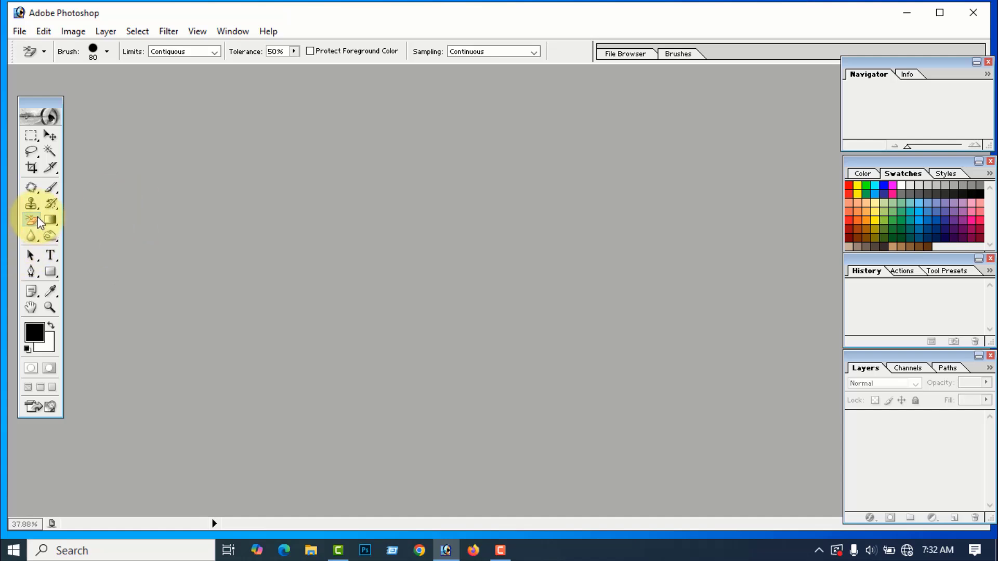
{"action": "left_click_drag", "start_coordinate": [33, 227], "coordinate": [56, 232]}
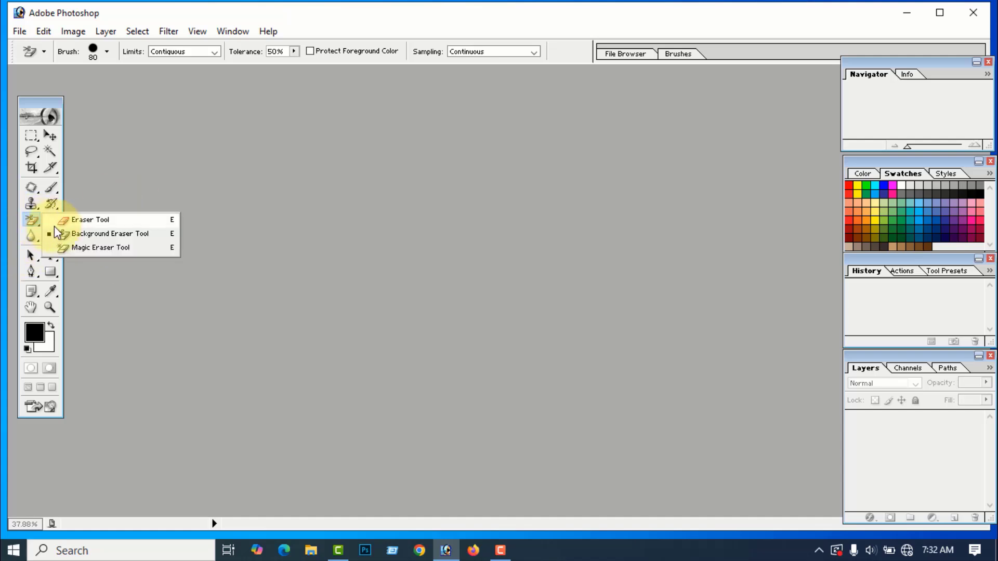
{"action": "left_click", "coordinate": [86, 220]}
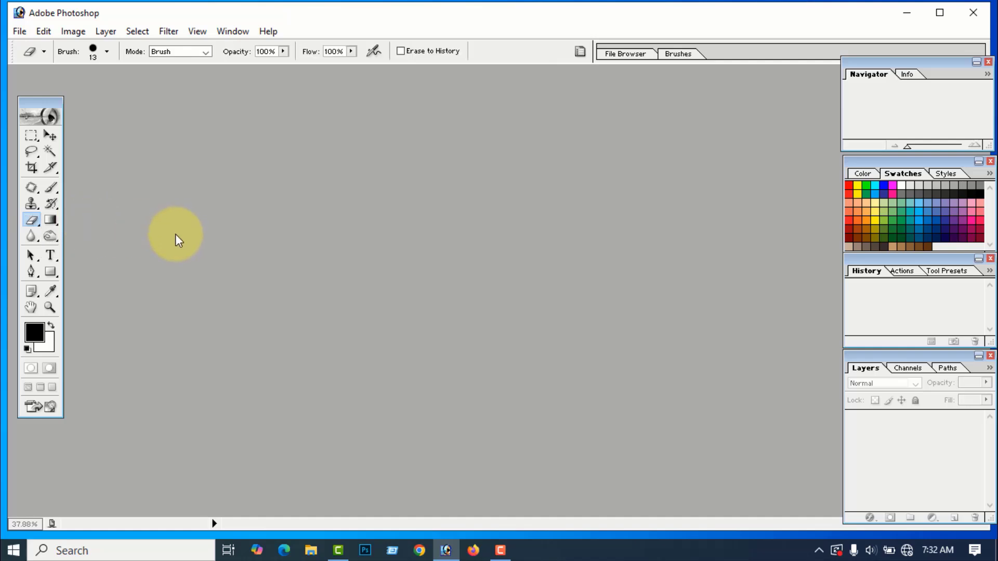
Open 11.jpg from the background eraser\aa folder on the WORKING FILE (G:) drive and enlarge the image to fill the workspace.
{"action": "left_click", "coordinate": [20, 31]}
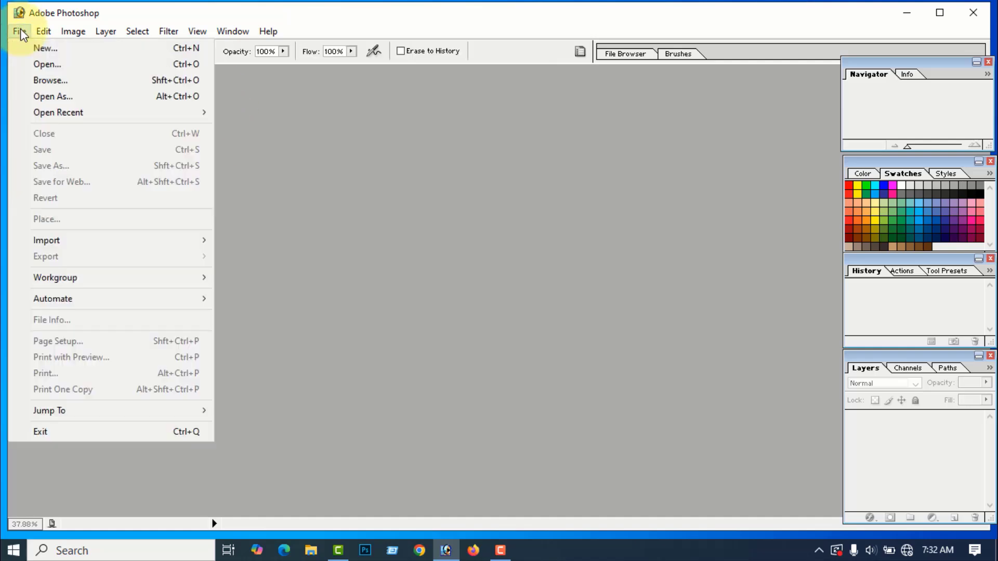
{"action": "left_click", "coordinate": [41, 65]}
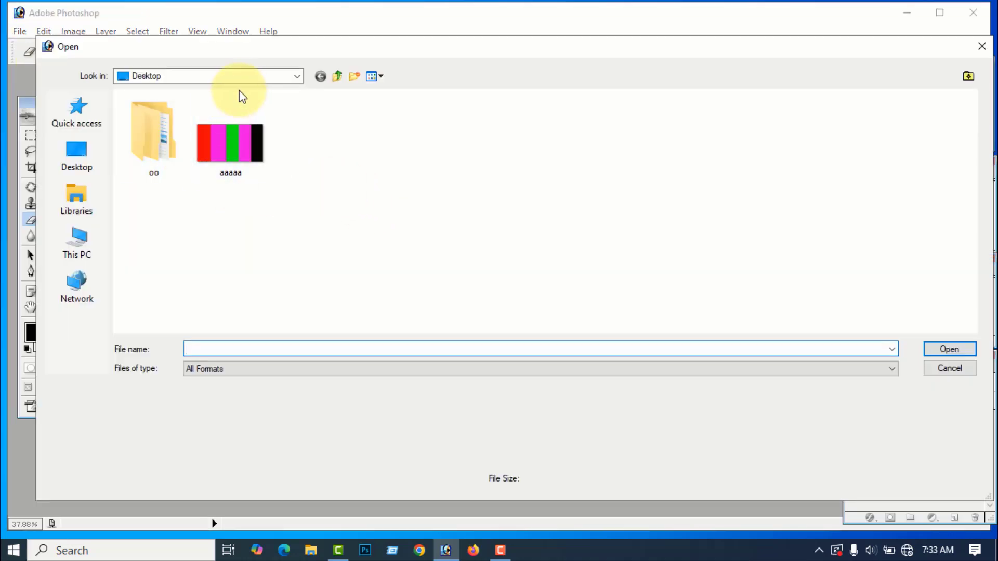
{"action": "left_click", "coordinate": [245, 78]}
{"action": "left_click", "coordinate": [165, 300]}
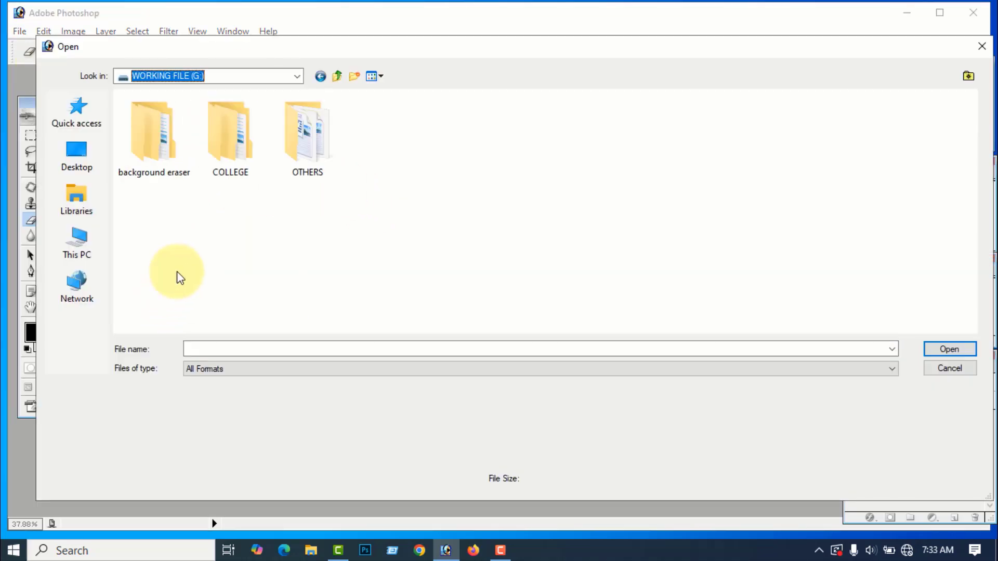
{"action": "left_click", "coordinate": [173, 168]}
{"action": "double_click", "coordinate": [173, 168]}
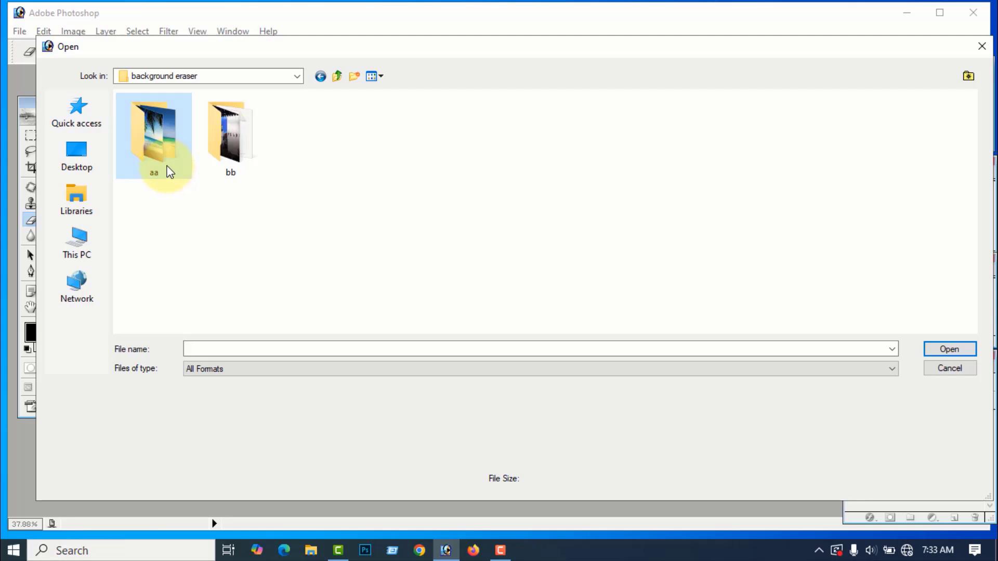
{"action": "double_click", "coordinate": [169, 171]}
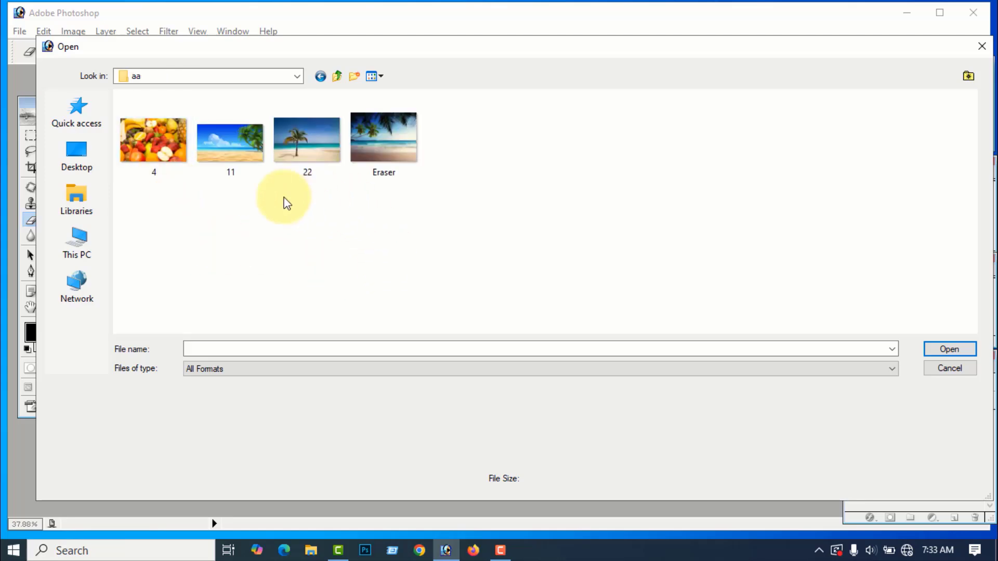
{"action": "left_click", "coordinate": [252, 146]}
{"action": "left_click", "coordinate": [949, 349]}
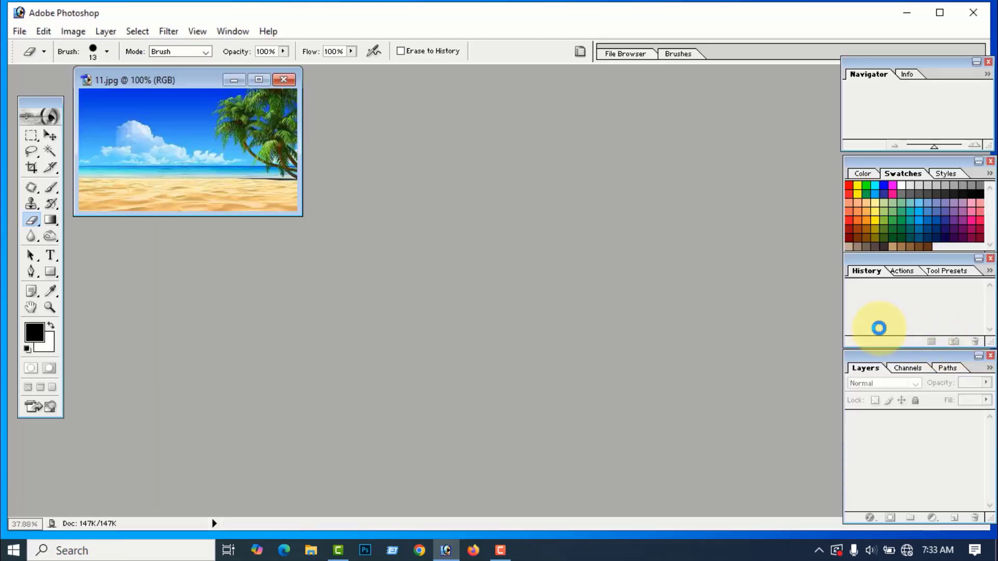
{"action": "left_click", "coordinate": [259, 80]}
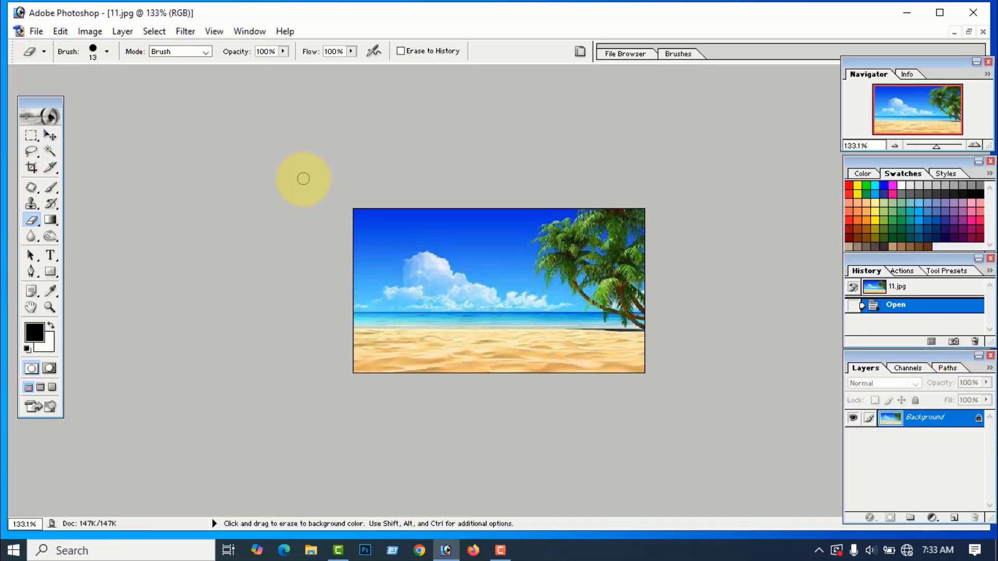
{"action": "scroll", "coordinate": [304, 179], "scroll_direction": "up", "scroll_amount": 8}
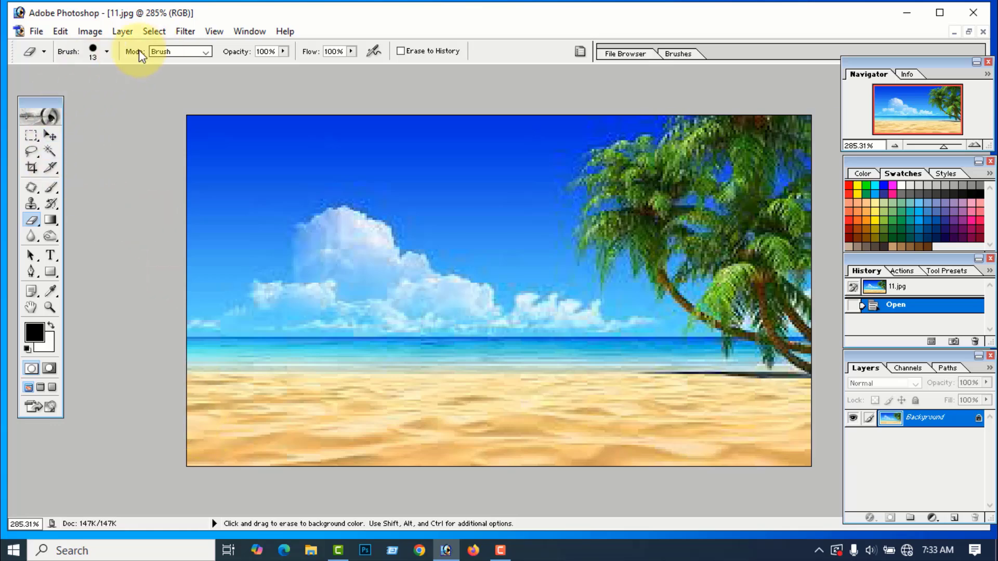
Set the eraser brush to 19 px and erase the lowest strip of sand across the full image width to white.
{"action": "left_click", "coordinate": [107, 52]}
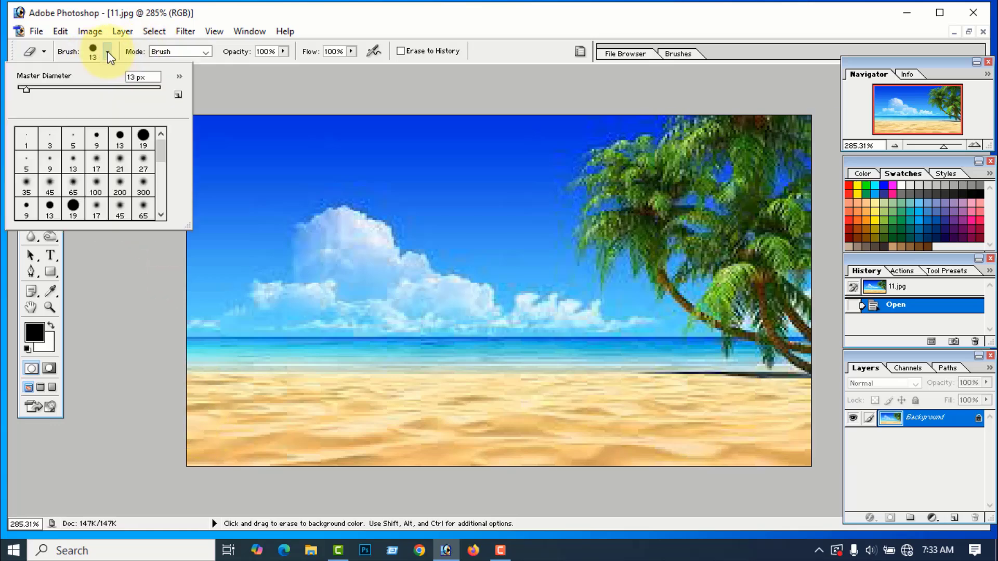
{"action": "left_click", "coordinate": [143, 136]}
{"action": "left_click", "coordinate": [127, 421]}
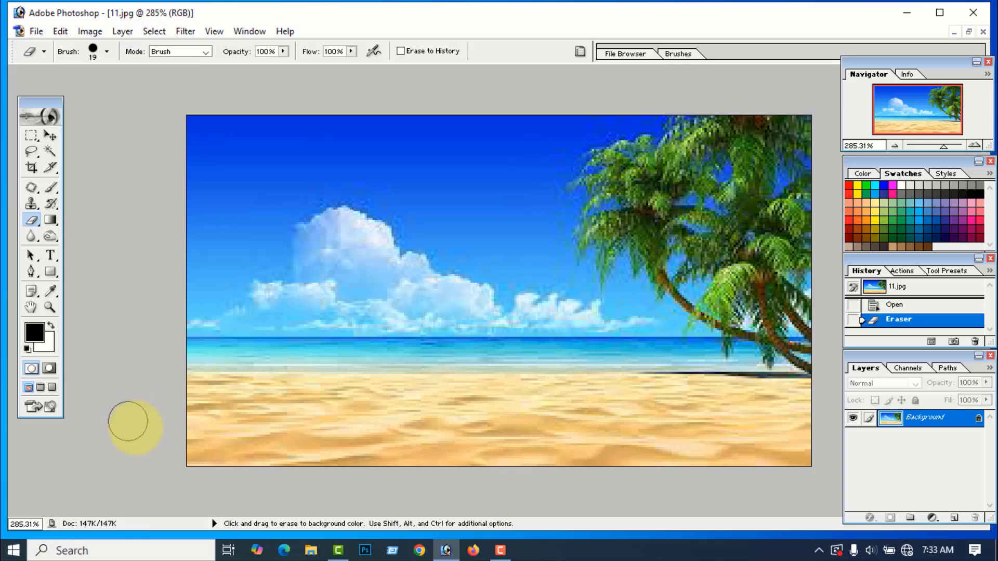
{"action": "mouse_move", "coordinate": [216, 439]}
{"action": "left_mouse_down"}
{"action": "mouse_move", "coordinate": [797, 452]}
{"action": "mouse_move", "coordinate": [197, 450]}
{"action": "mouse_move", "coordinate": [134, 424]}
{"action": "left_mouse_up"}
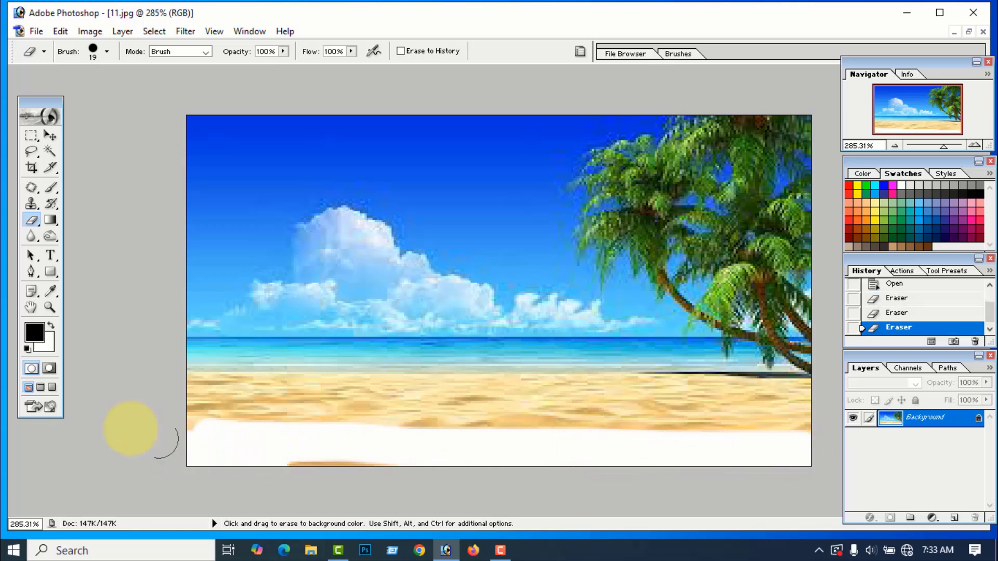
{"action": "key", "text": "d"}
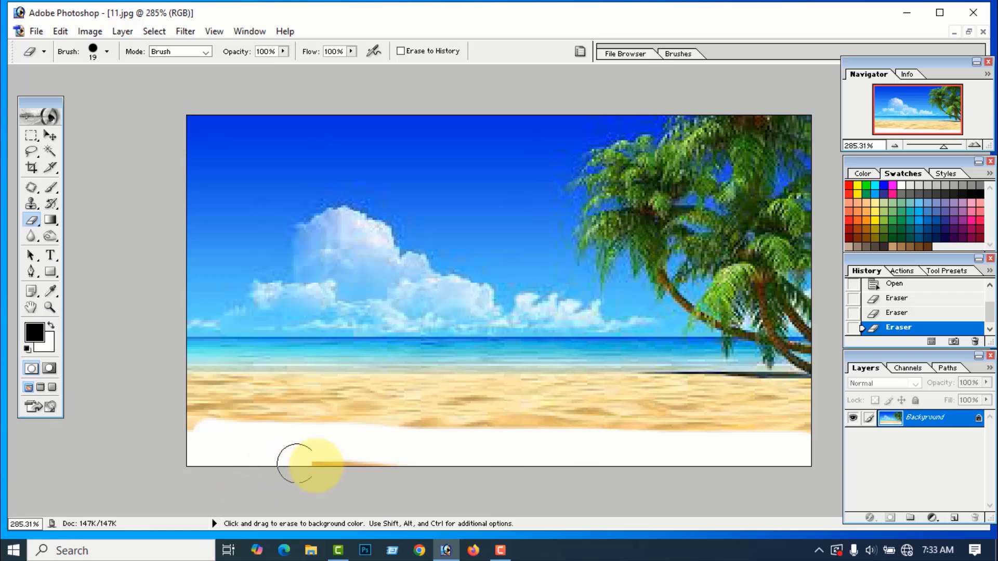
{"action": "left_click_drag", "start_coordinate": [296, 461], "coordinate": [738, 468]}
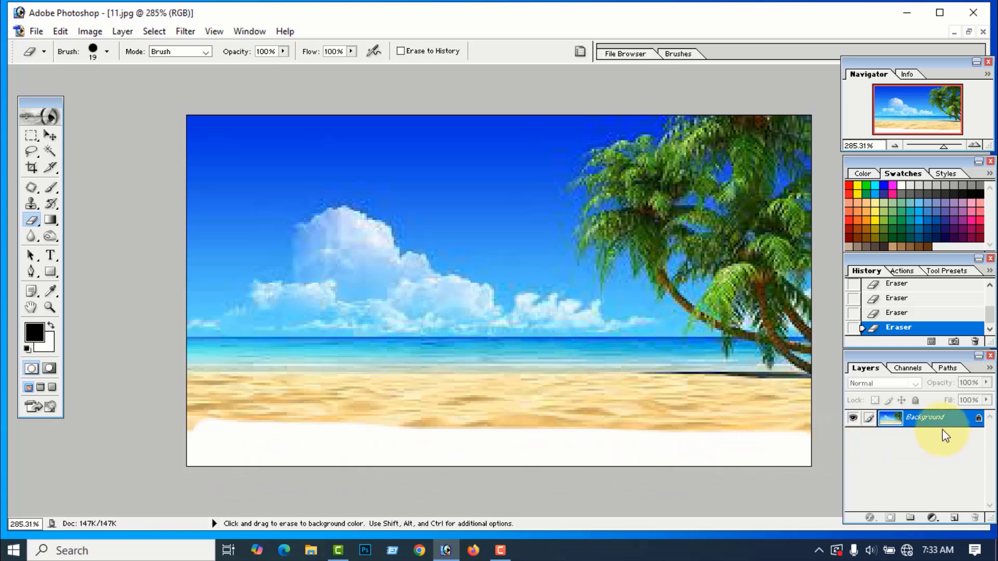
Set the background colour to red EC1C1C.
{"action": "left_click", "coordinate": [45, 344]}
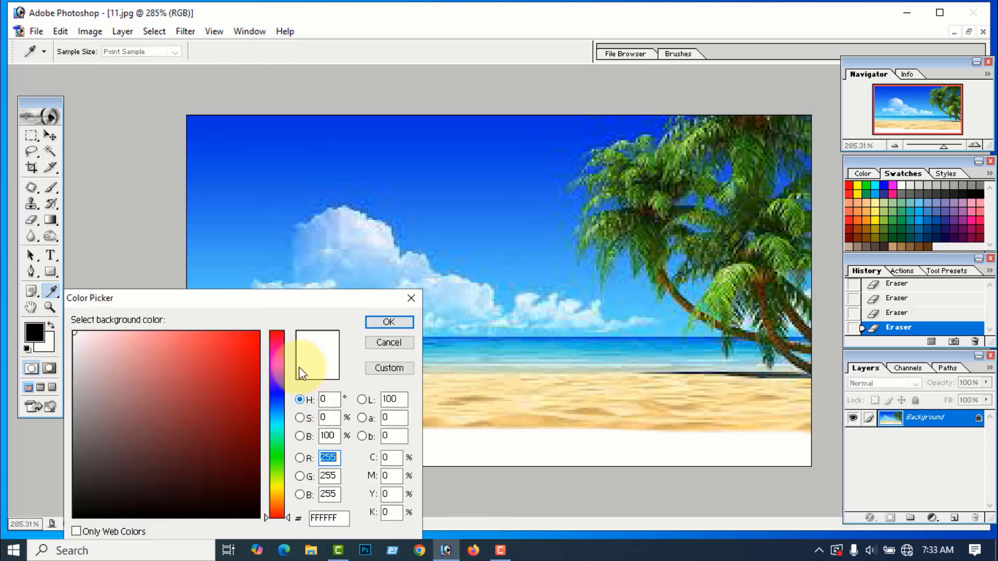
{"action": "left_click", "coordinate": [237, 345]}
{"action": "left_click", "coordinate": [387, 323]}
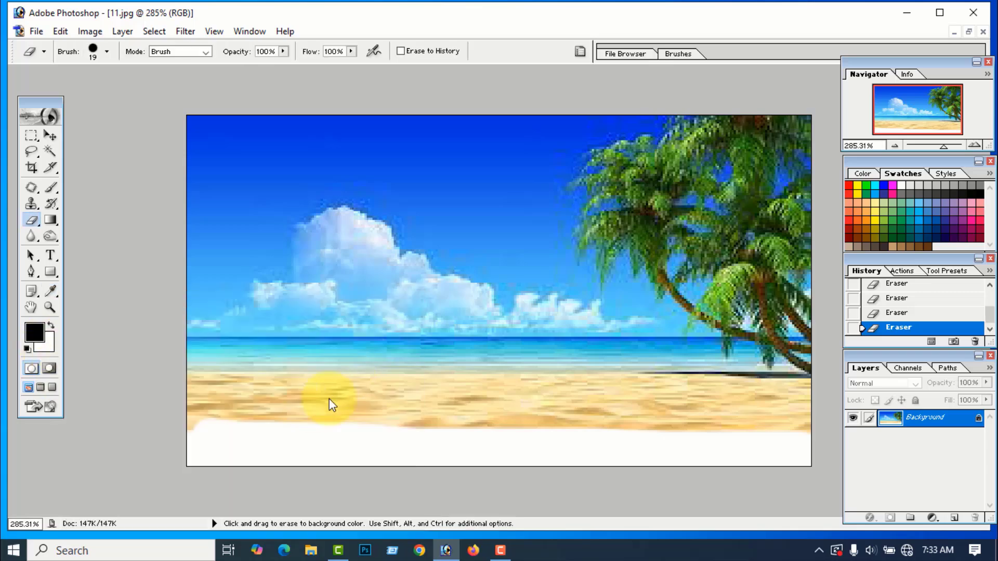
Set the background colour to grey 998686 and erase over the white strip across the full image width.
{"action": "left_click", "coordinate": [48, 345]}
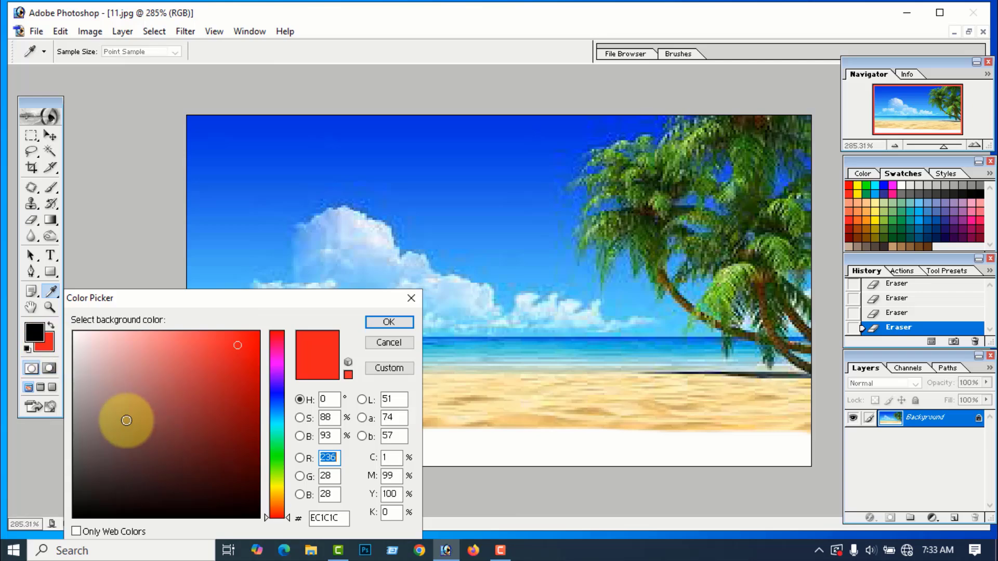
{"action": "left_click", "coordinate": [94, 406]}
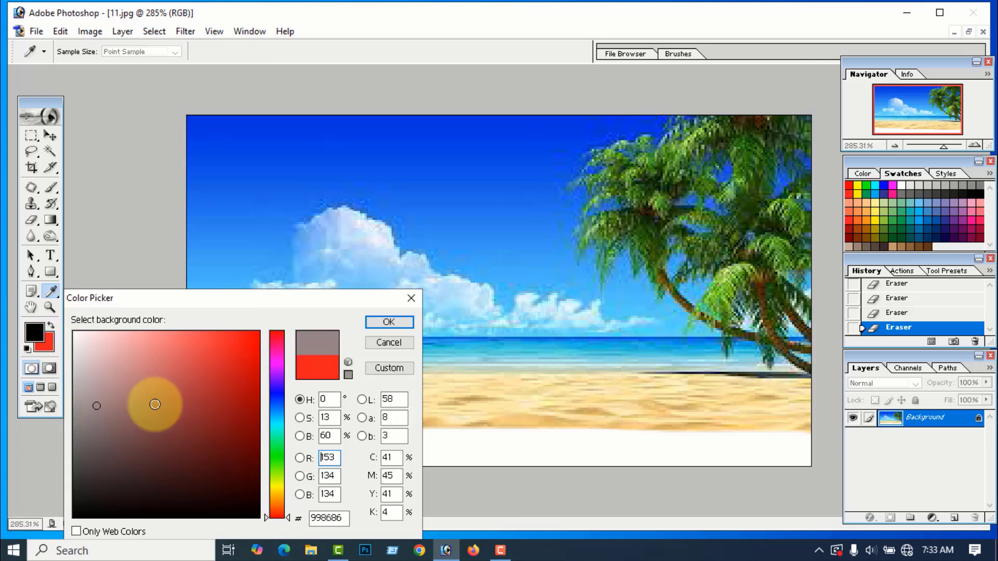
{"action": "left_click", "coordinate": [385, 323]}
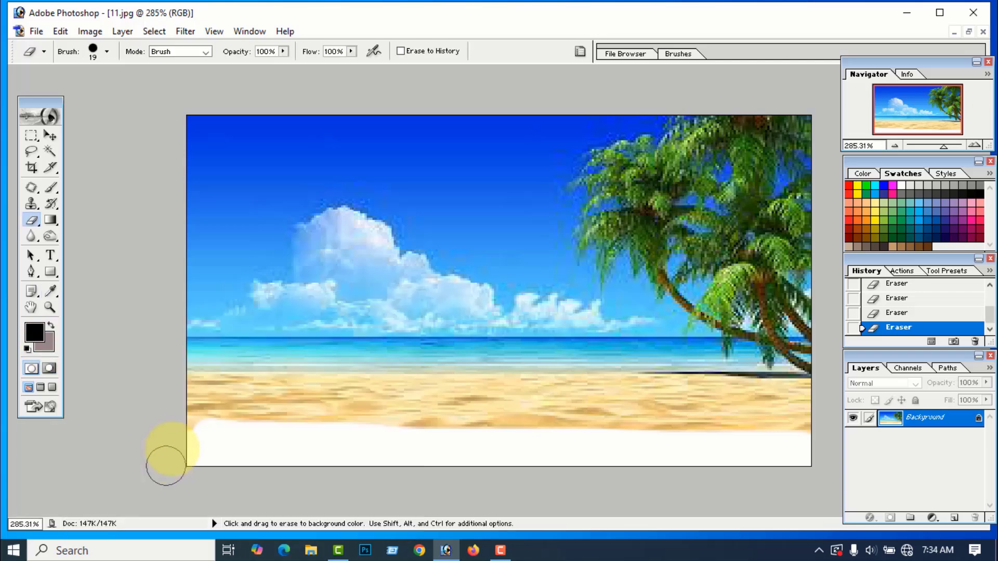
{"action": "mouse_move", "coordinate": [189, 436]}
{"action": "left_mouse_down"}
{"action": "mouse_move", "coordinate": [802, 443]}
{"action": "mouse_move", "coordinate": [670, 464]}
{"action": "mouse_move", "coordinate": [174, 444]}
{"action": "left_mouse_up"}
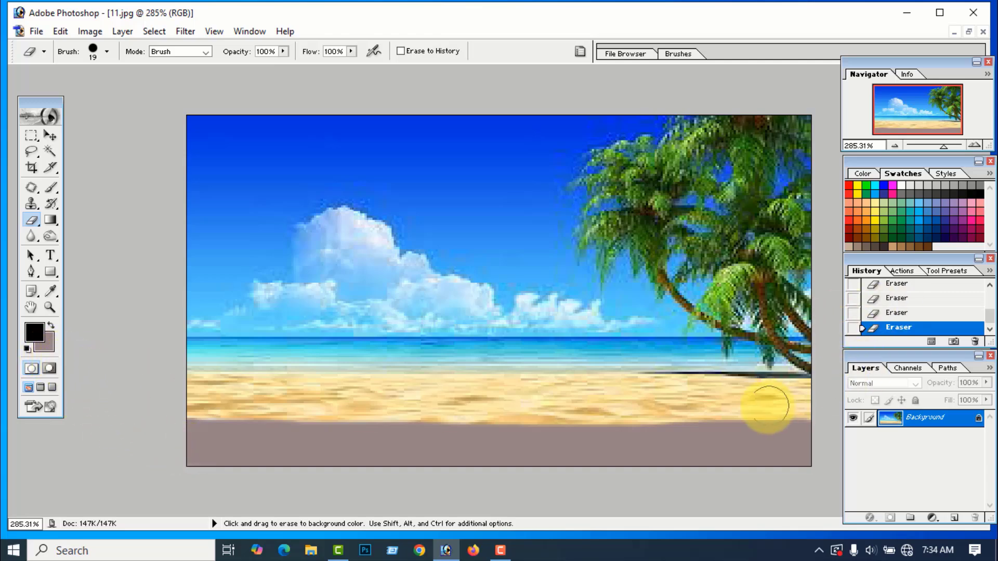
Convert the locked Background into a regular layer and erase the left end of the grey strip to transparency.
{"action": "double_click", "coordinate": [976, 422]}
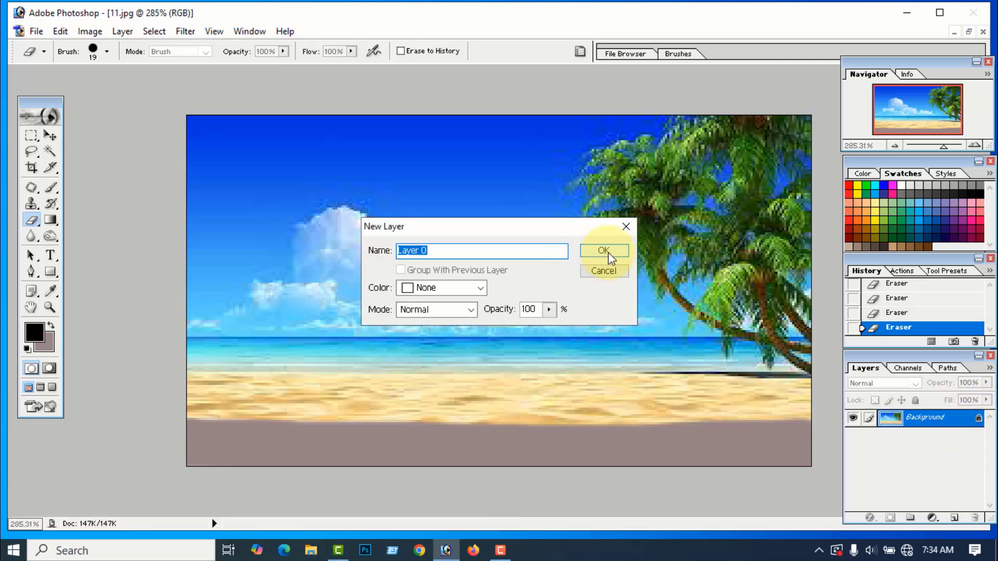
{"action": "left_click", "coordinate": [604, 251]}
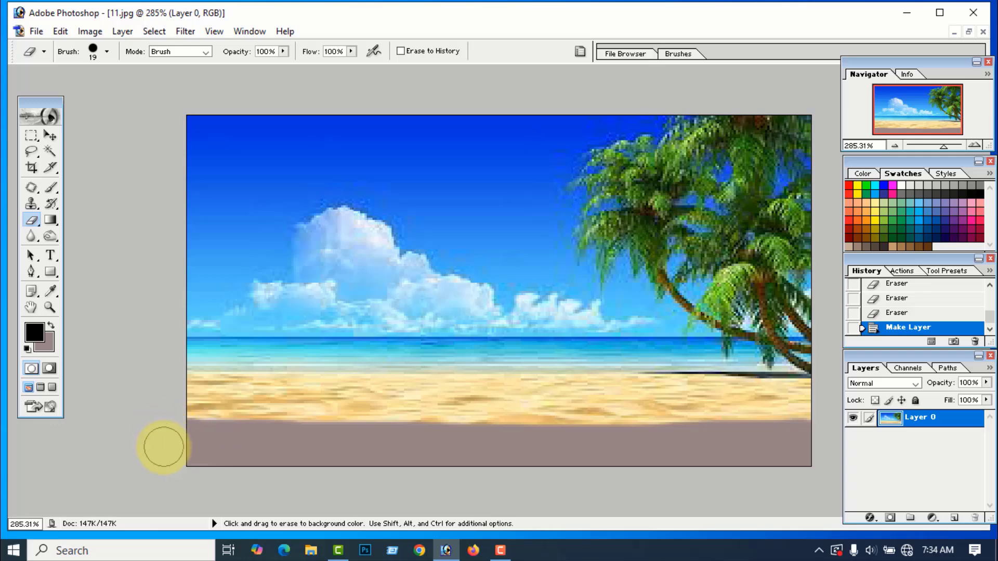
{"action": "left_click_drag", "start_coordinate": [176, 437], "coordinate": [301, 442]}
{"action": "mouse_move", "coordinate": [189, 458]}
{"action": "left_mouse_down"}
{"action": "mouse_move", "coordinate": [309, 458]}
{"action": "mouse_move", "coordinate": [197, 436]}
{"action": "mouse_move", "coordinate": [327, 444]}
{"action": "left_mouse_up"}
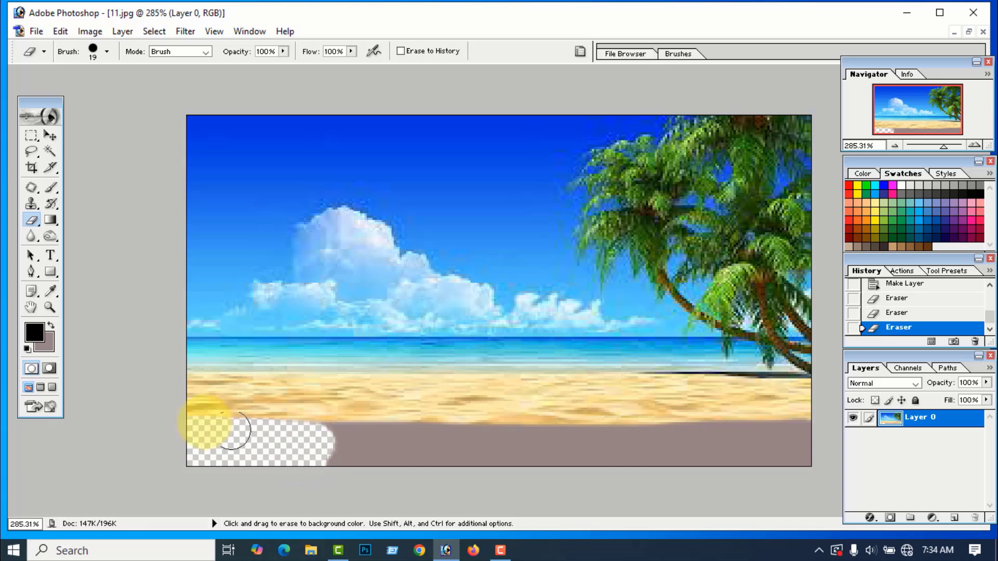
Set the background colour to red and continue erasing the grey strip to about the middle of the image.
{"action": "left_click", "coordinate": [48, 349]}
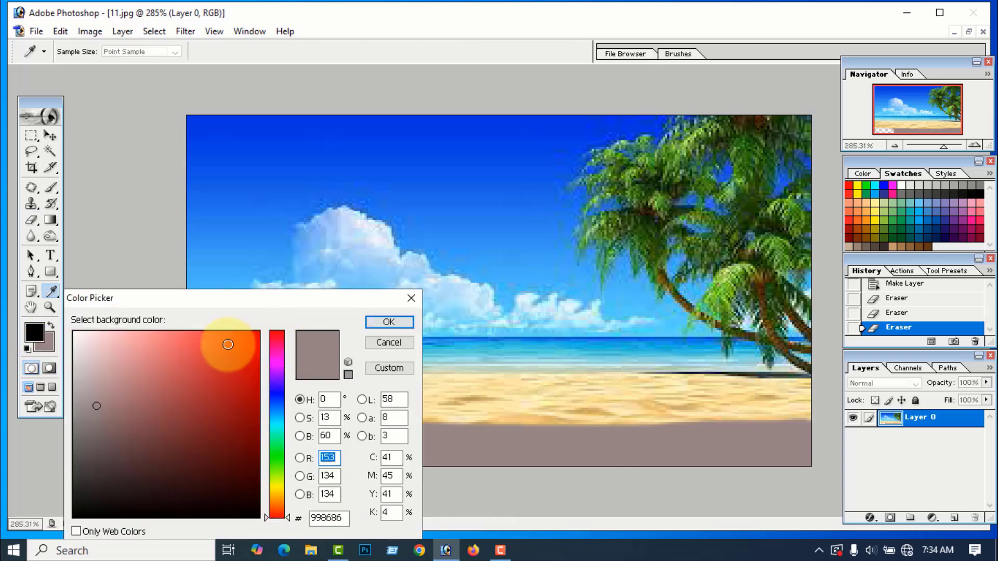
{"action": "left_click", "coordinate": [237, 347]}
{"action": "left_click", "coordinate": [388, 323]}
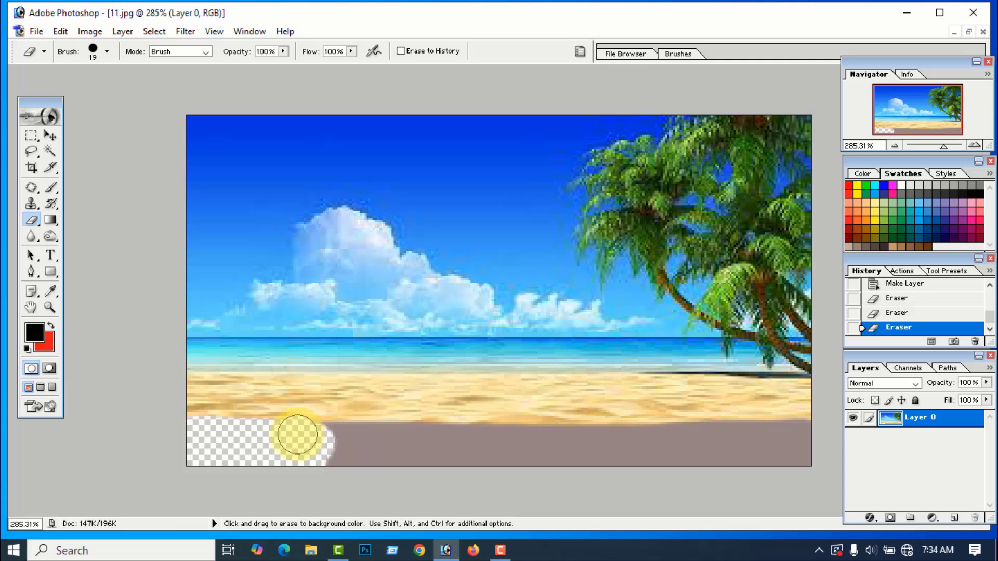
{"action": "mouse_move", "coordinate": [295, 434]}
{"action": "left_mouse_down"}
{"action": "mouse_move", "coordinate": [426, 439]}
{"action": "mouse_move", "coordinate": [345, 451]}
{"action": "mouse_move", "coordinate": [470, 457]}
{"action": "left_mouse_up"}
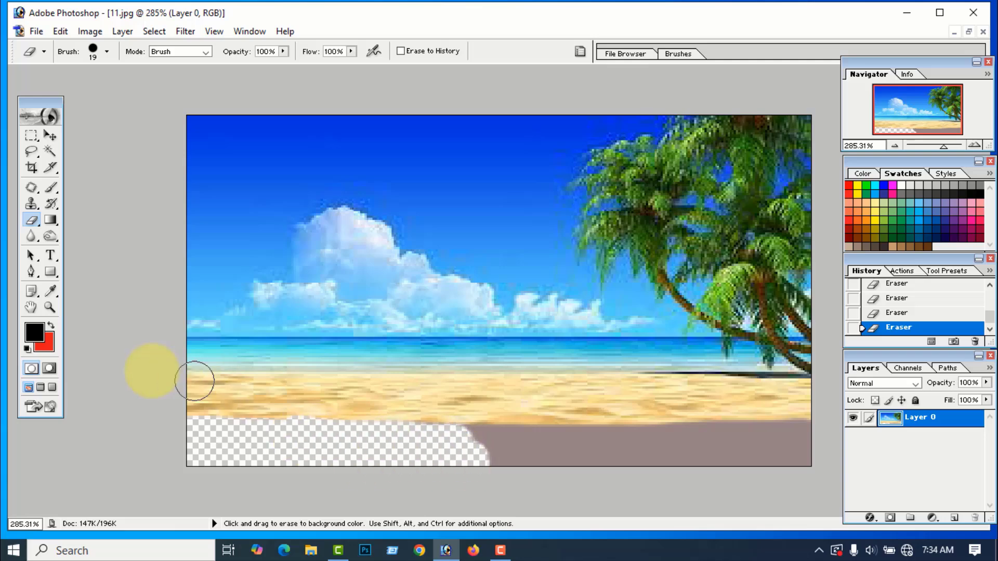
Set the background colour to dark blue and erase the rest of the grey strip.
{"action": "left_click", "coordinate": [45, 345]}
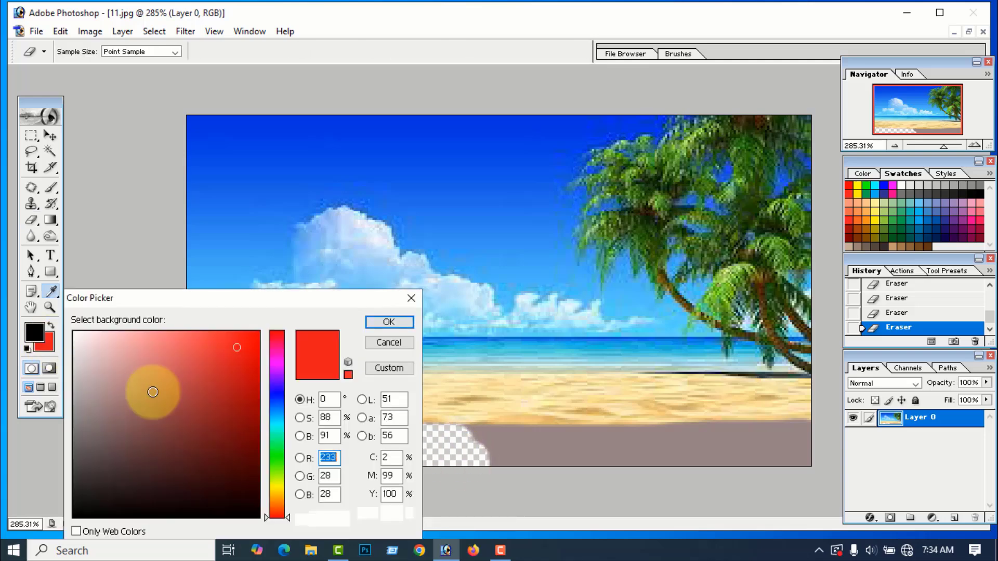
{"action": "left_click", "coordinate": [277, 397]}
{"action": "left_click", "coordinate": [225, 384]}
{"action": "left_click", "coordinate": [388, 323]}
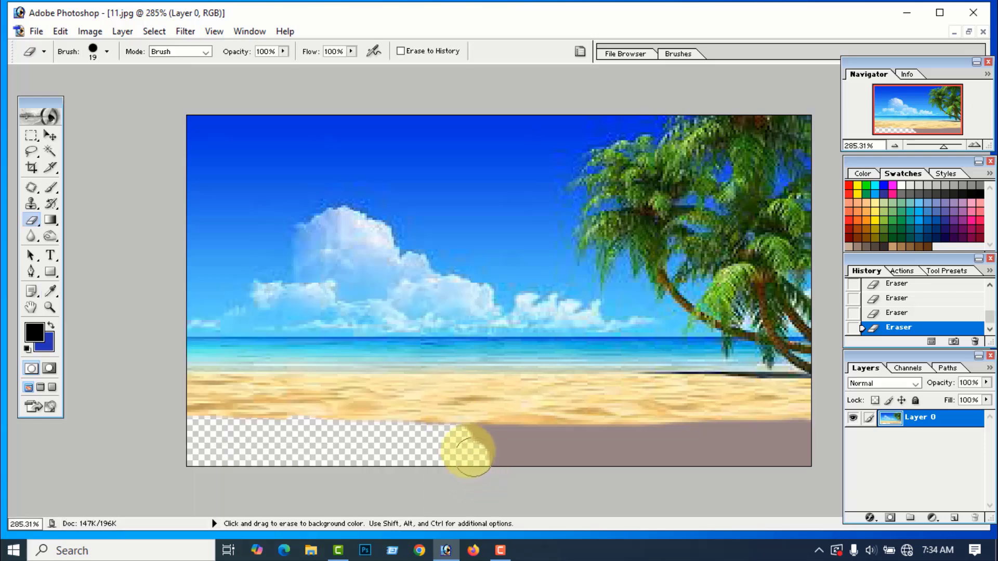
{"action": "mouse_move", "coordinate": [461, 453]}
{"action": "left_mouse_down"}
{"action": "mouse_move", "coordinate": [806, 437]}
{"action": "mouse_move", "coordinate": [797, 449]}
{"action": "mouse_move", "coordinate": [683, 462]}
{"action": "mouse_move", "coordinate": [187, 459]}
{"action": "left_mouse_up"}
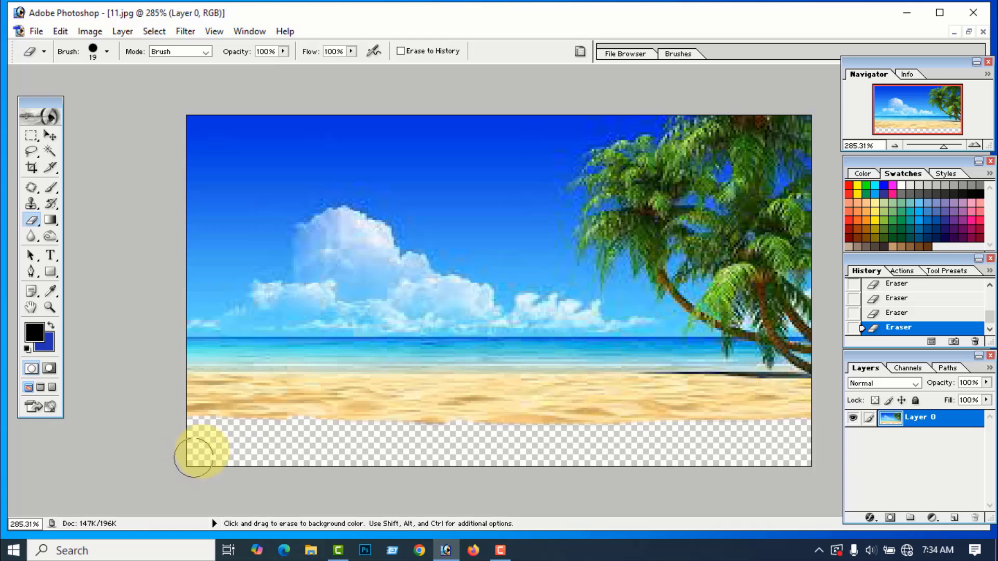
Revert 11.jpg to its saved version and close it.
{"action": "left_click", "coordinate": [36, 33]}
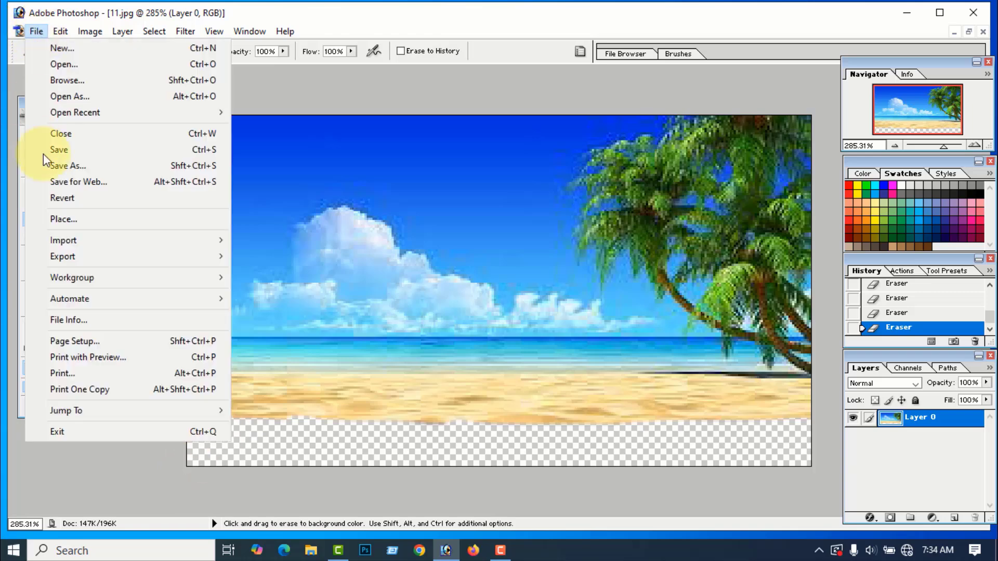
{"action": "left_click", "coordinate": [65, 197]}
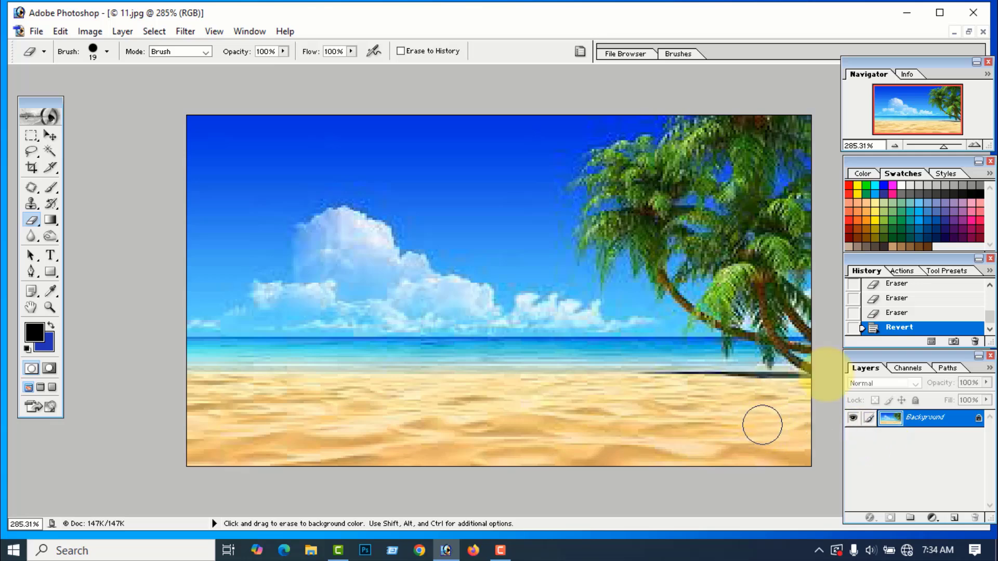
{"action": "left_click", "coordinate": [984, 32]}
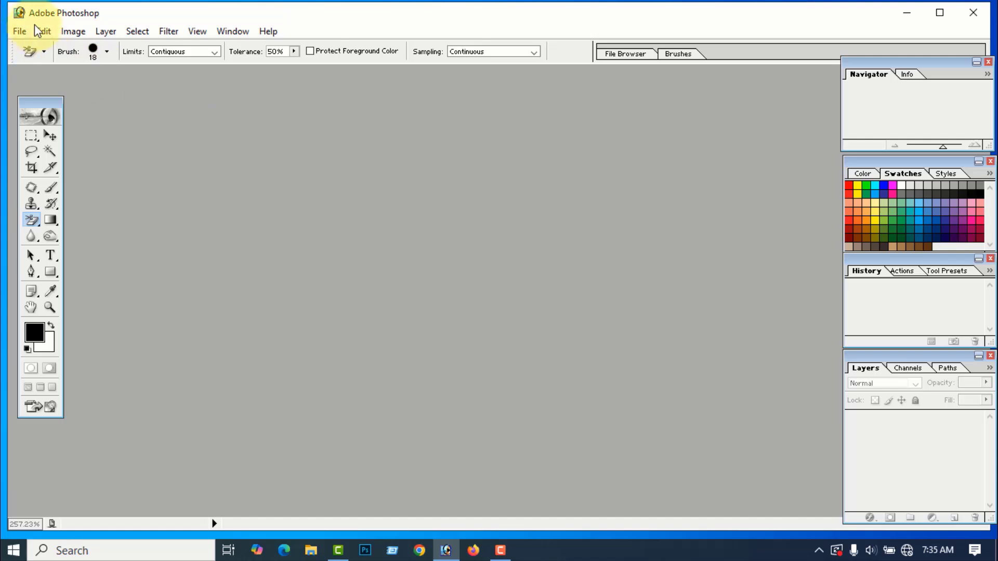
Open 22.jpg from the aa folder and enlarge the image in the workspace.
{"action": "left_click", "coordinate": [20, 30]}
{"action": "left_click", "coordinate": [45, 63]}
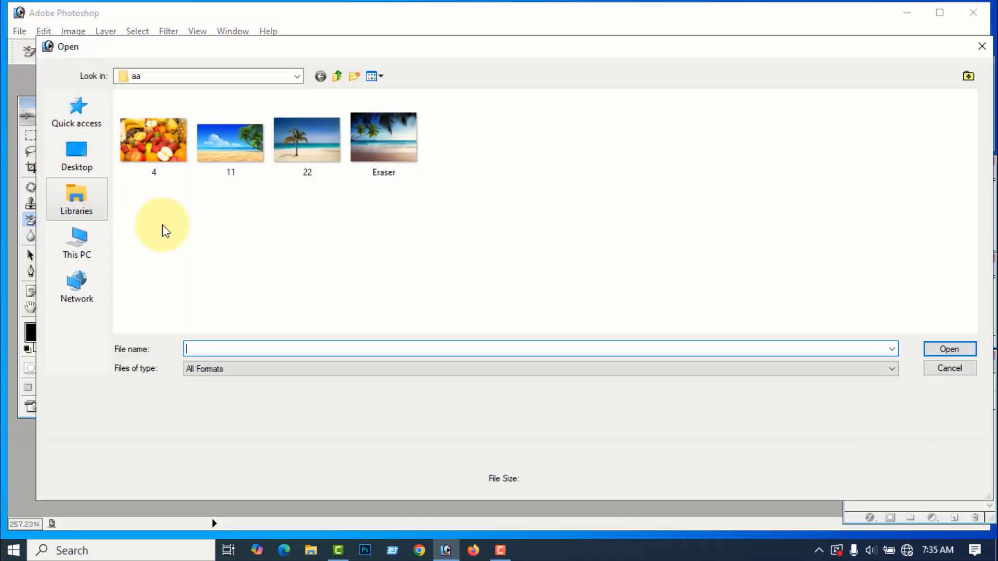
{"action": "left_click", "coordinate": [302, 150]}
{"action": "left_click", "coordinate": [950, 349]}
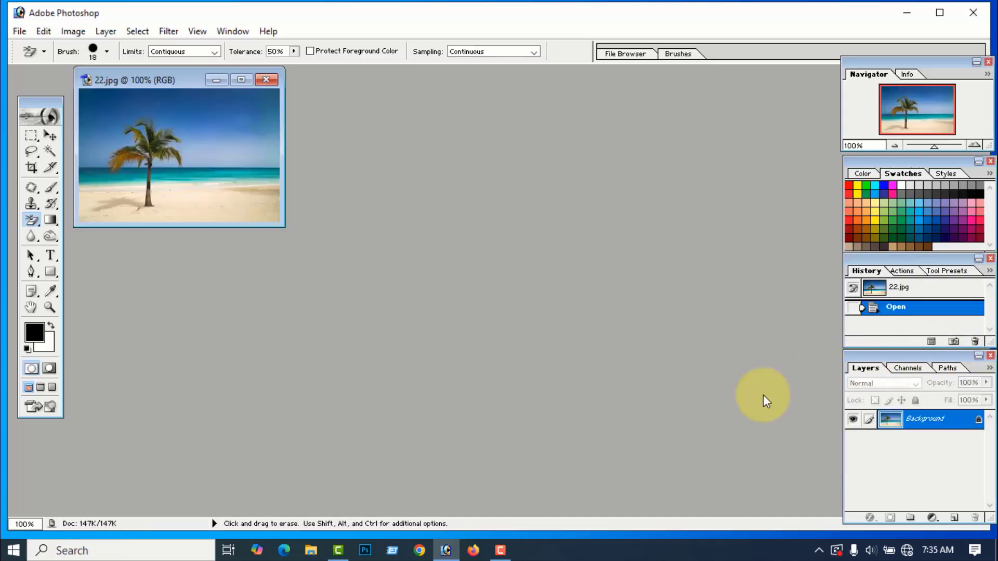
{"action": "left_click", "coordinate": [241, 79]}
{"action": "scroll", "coordinate": [295, 172], "scroll_direction": "up", "scroll_amount": 8}
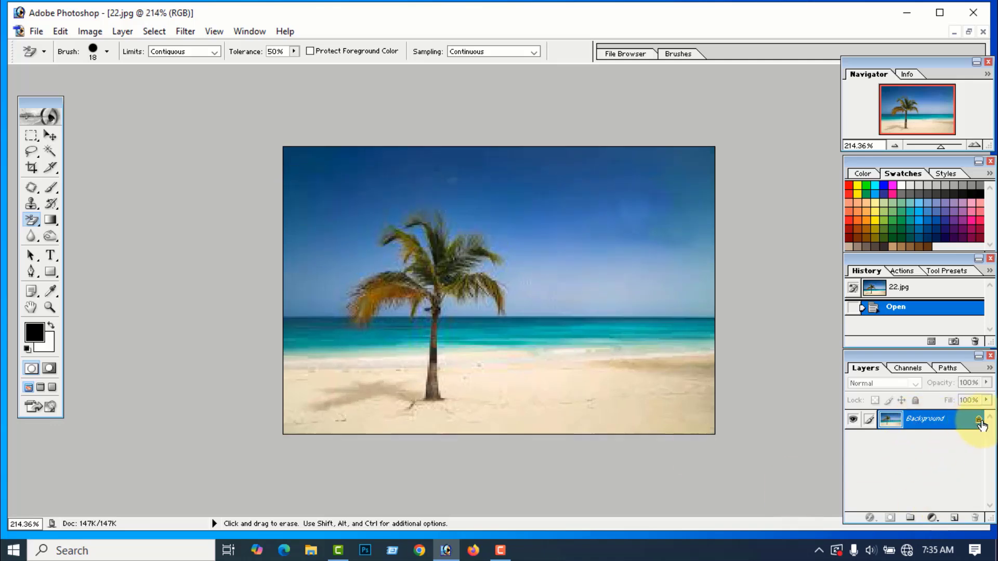
Try erasing the strip of sand along the photo's lower edge with the Background Eraser, and undo the strokes.
{"action": "left_click_drag", "start_coordinate": [31, 220], "coordinate": [90, 235]}
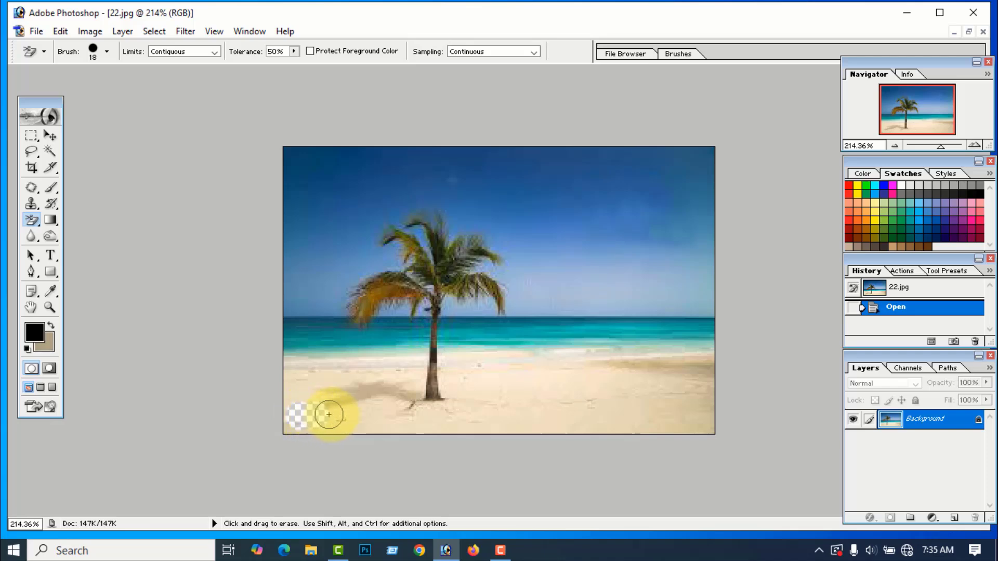
{"action": "left_click_drag", "start_coordinate": [328, 414], "coordinate": [680, 418]}
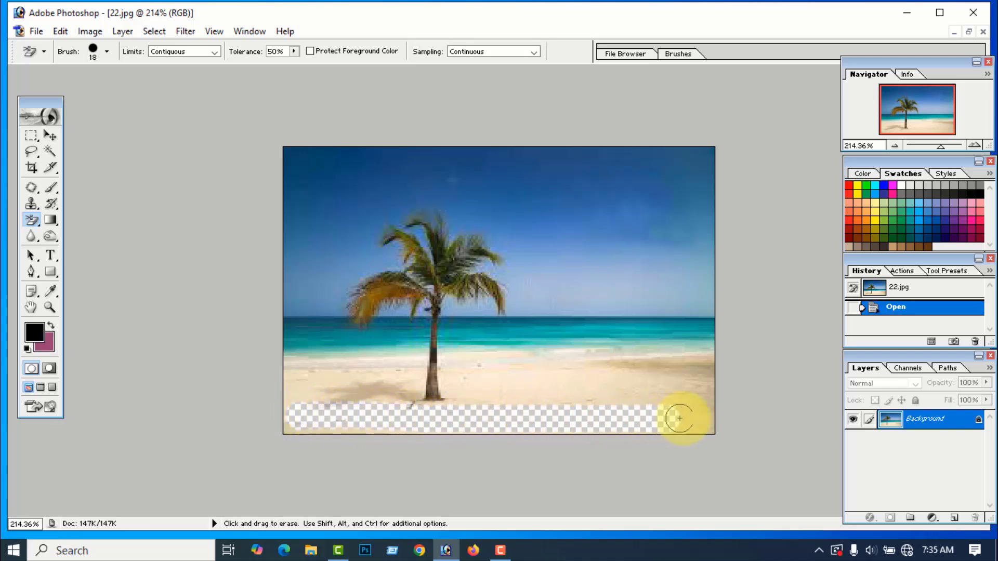
{"action": "left_click_drag", "start_coordinate": [239, 417], "coordinate": [686, 424]}
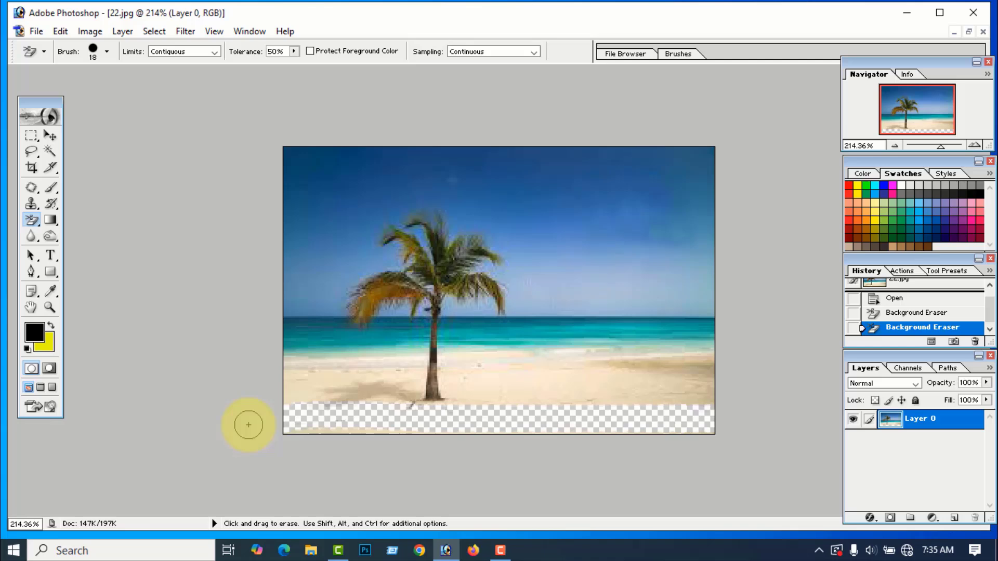
{"action": "key", "text": "ctrl+z"}
{"action": "key", "text": "ctrl+alt+z"}
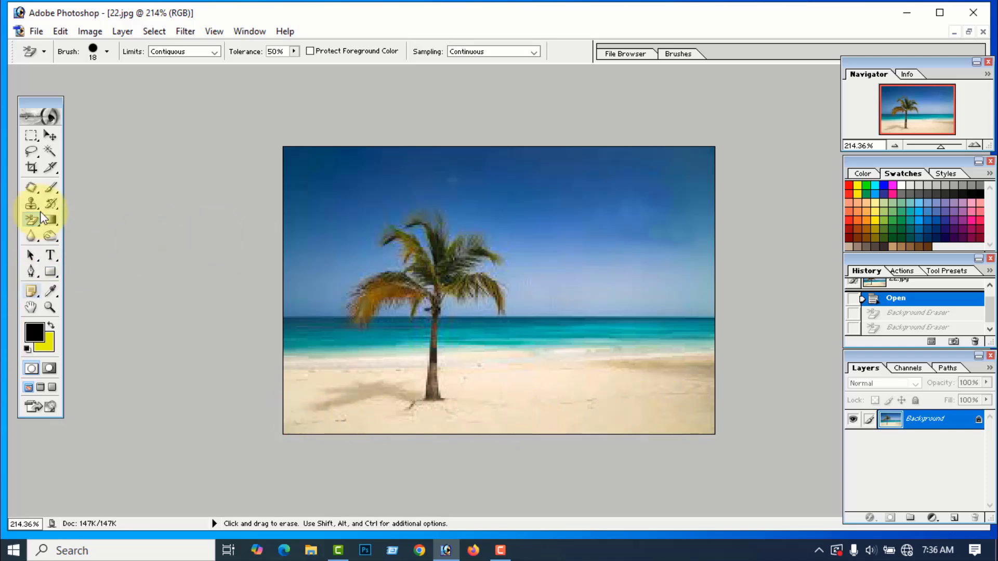
Reset the foreground and background colours to default and make a circular Elliptical Marquee selection centred around the palm tree.
{"action": "left_click", "coordinate": [26, 348]}
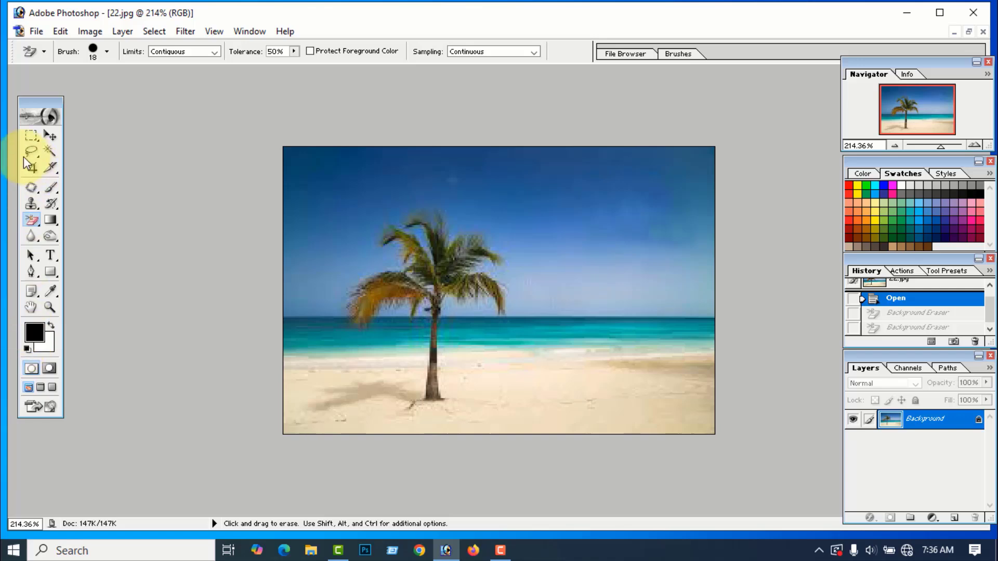
{"action": "left_click", "coordinate": [34, 133]}
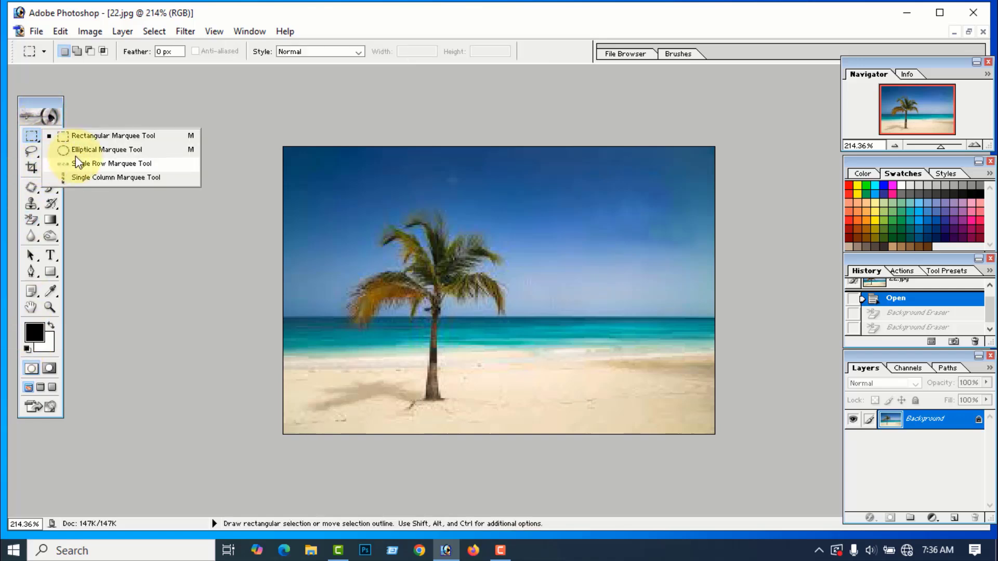
{"action": "left_click", "coordinate": [94, 150]}
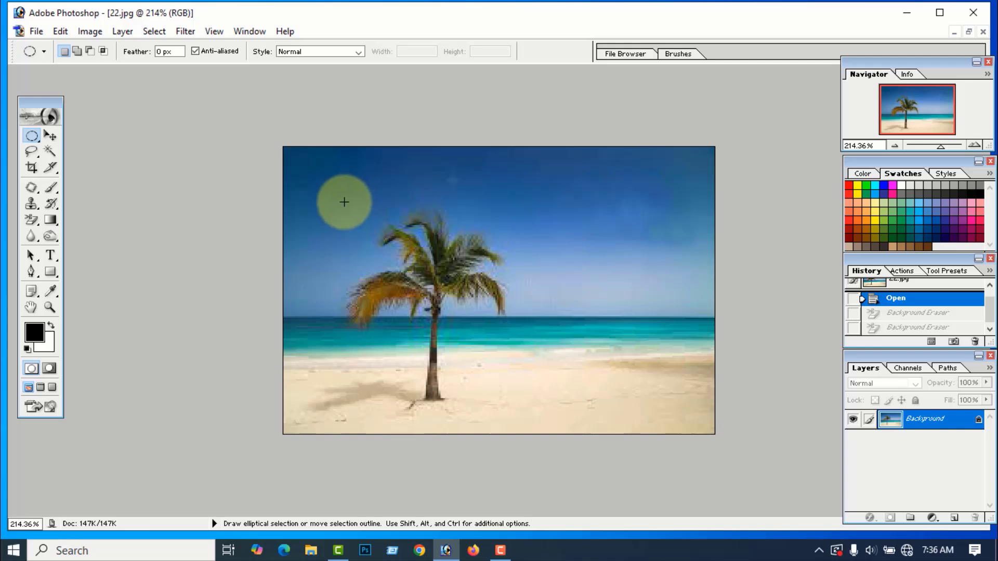
{"action": "left_click_drag", "start_coordinate": [340, 201], "coordinate": [498, 392]}
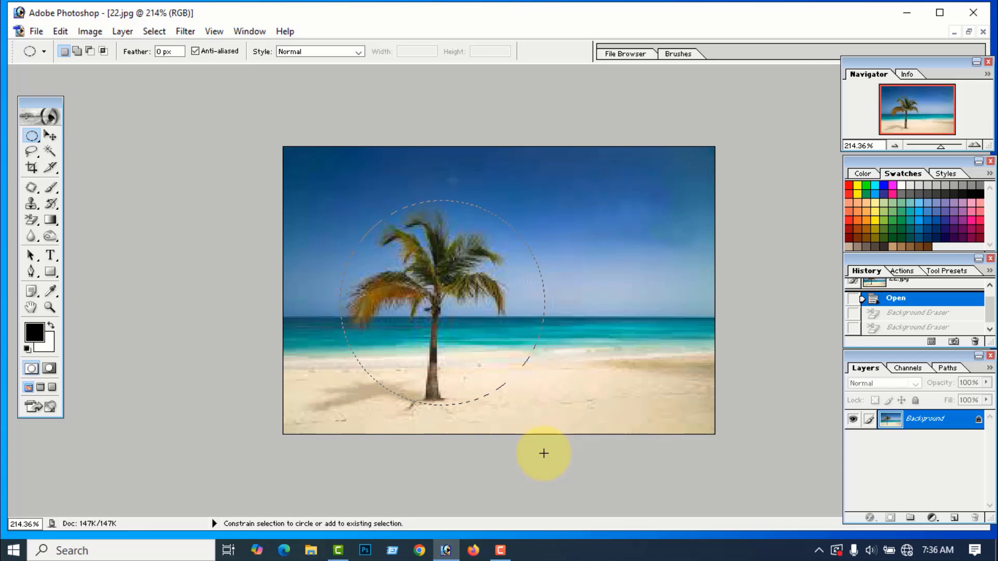
{"action": "left_click_drag", "start_coordinate": [536, 454], "coordinate": [523, 451]}
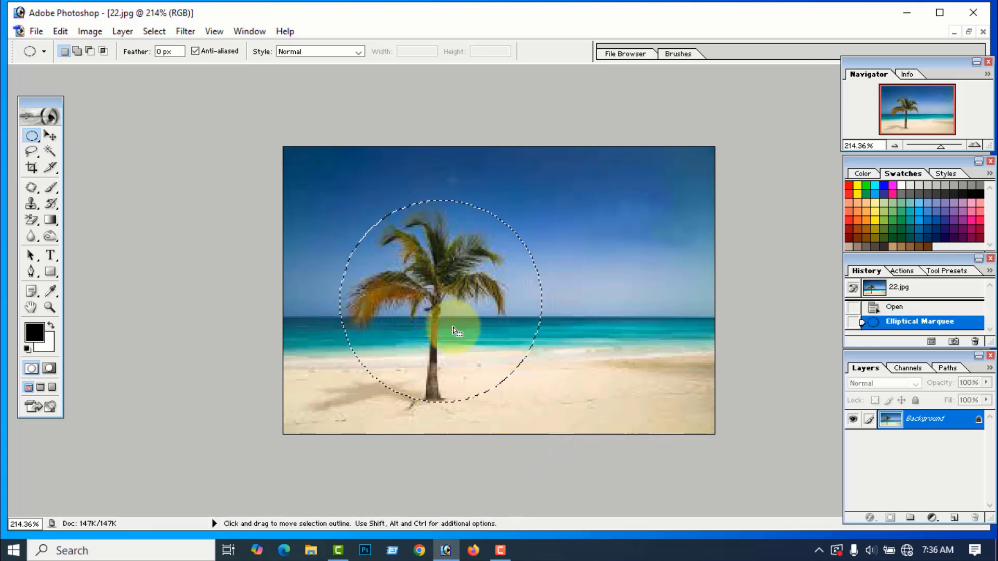
{"action": "left_click_drag", "start_coordinate": [447, 328], "coordinate": [446, 328]}
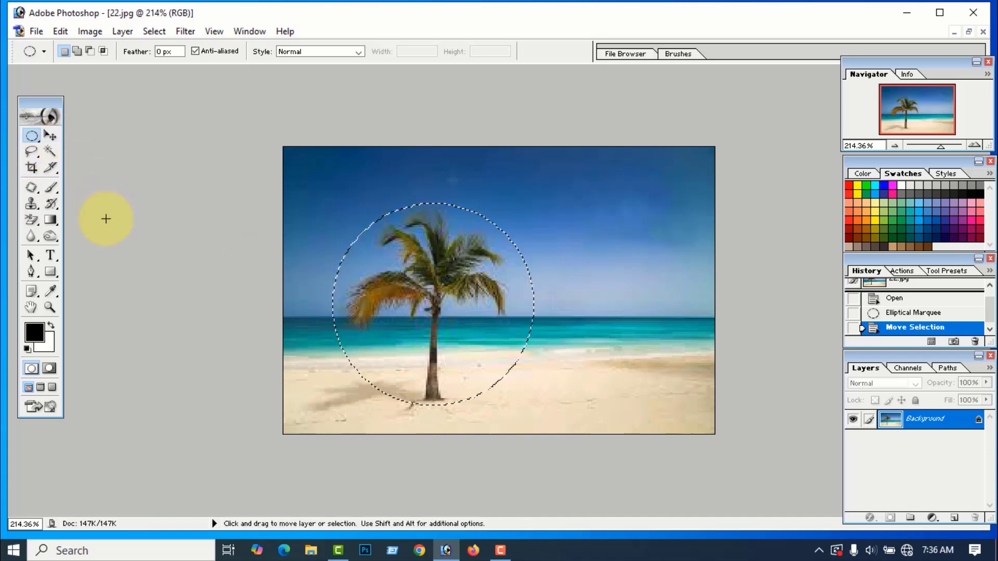
Copy the selected palm tree area and open 11.jpg from the aa folder, enlarged in the workspace.
{"action": "key", "text": "ctrl+c"}
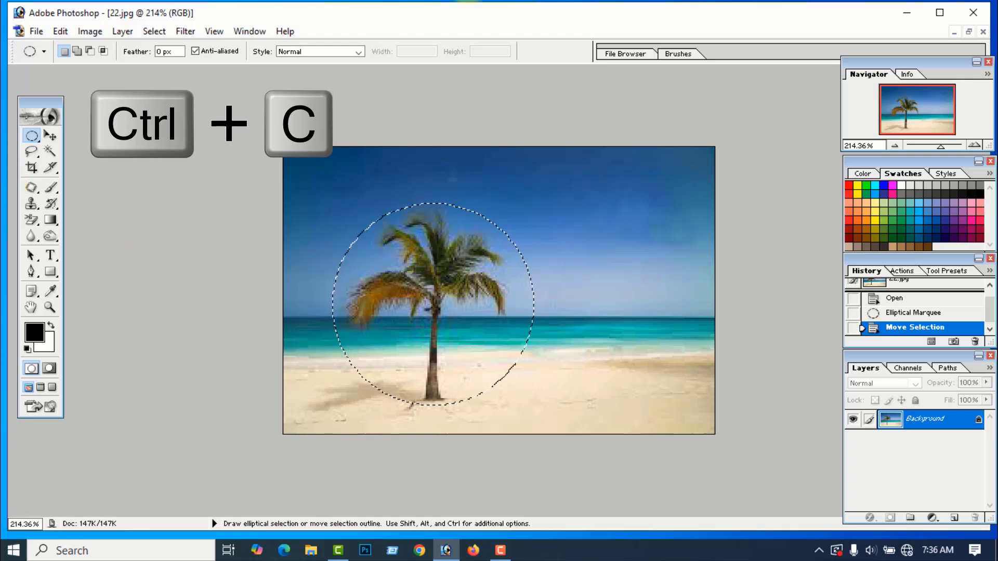
{"action": "left_click", "coordinate": [954, 32]}
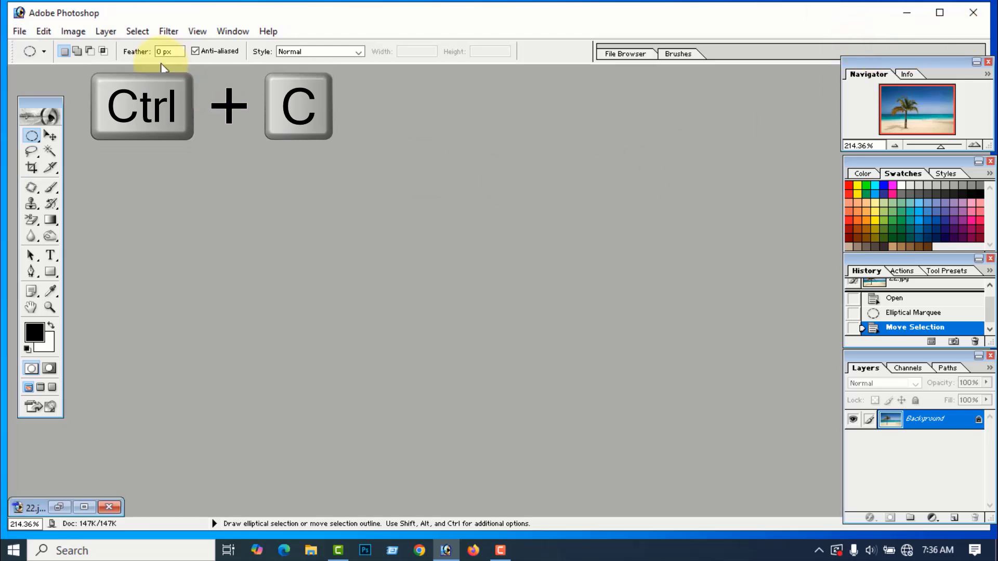
{"action": "left_click", "coordinate": [19, 33]}
{"action": "left_click", "coordinate": [42, 64]}
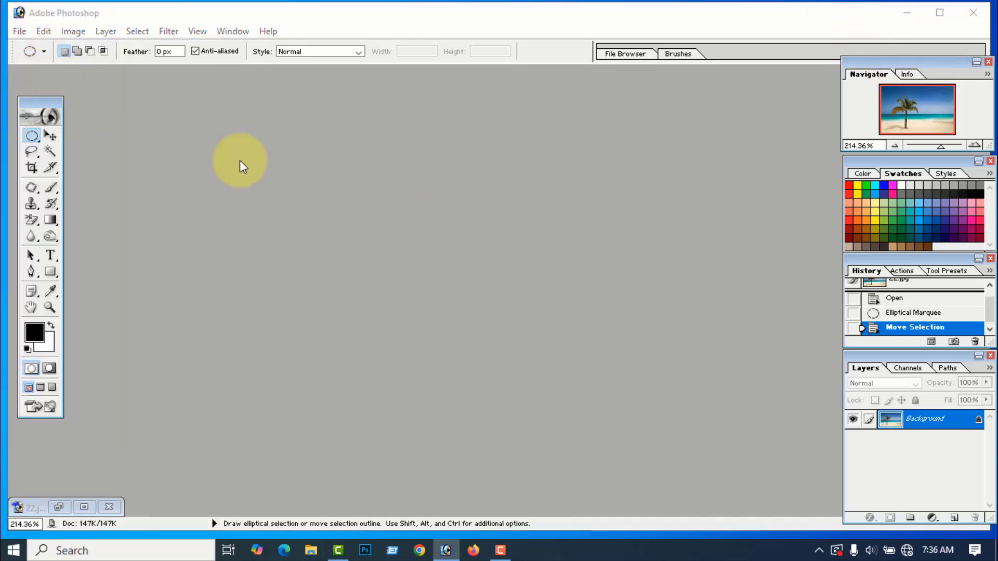
{"action": "left_click", "coordinate": [230, 156]}
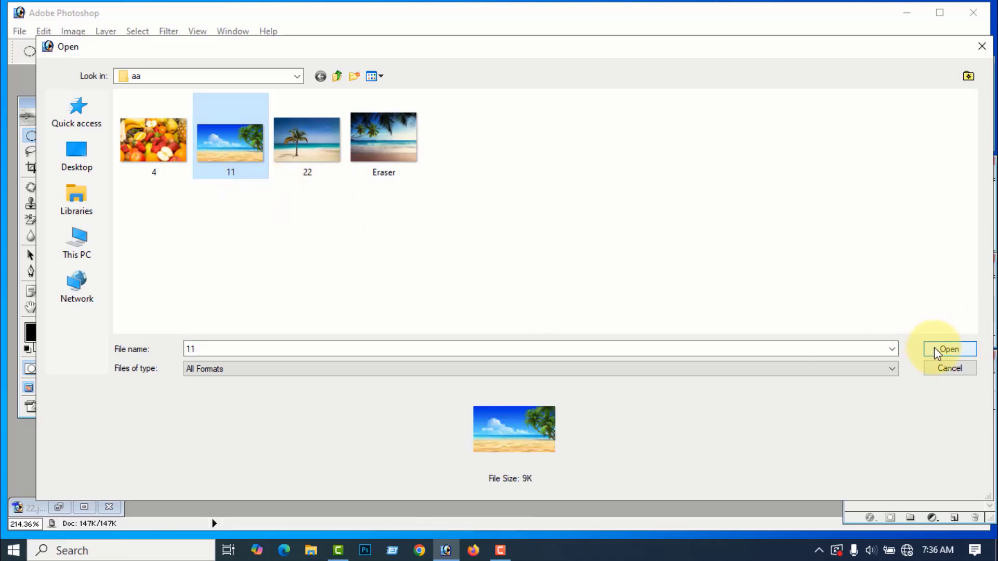
{"action": "left_click", "coordinate": [949, 349]}
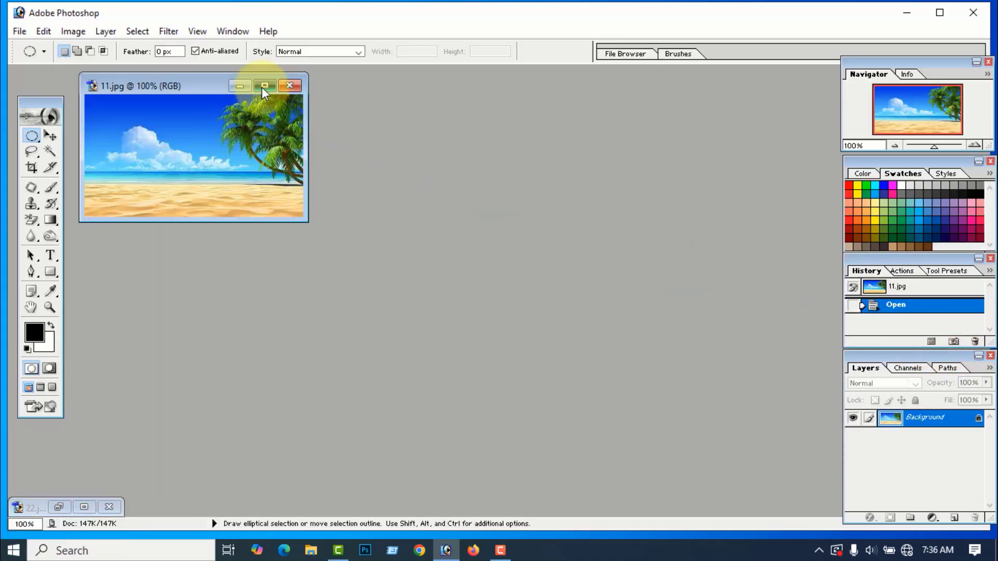
{"action": "left_click", "coordinate": [264, 89]}
{"action": "scroll", "coordinate": [383, 214], "scroll_direction": "up", "scroll_amount": 9}
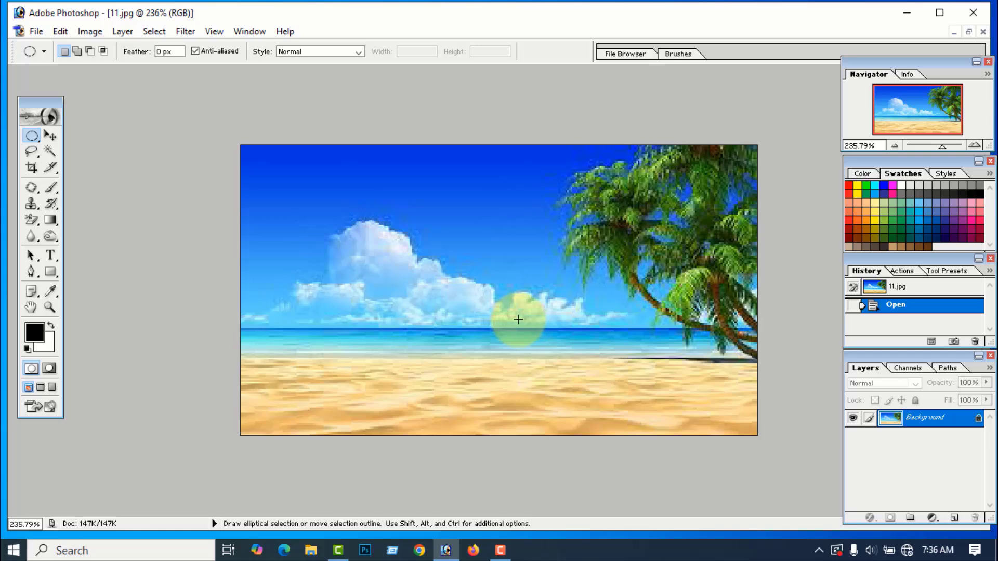
Paste the copied palm tree circle into 11.jpg and move it to the left part of the beach.
{"action": "key", "text": "ctrl+v"}
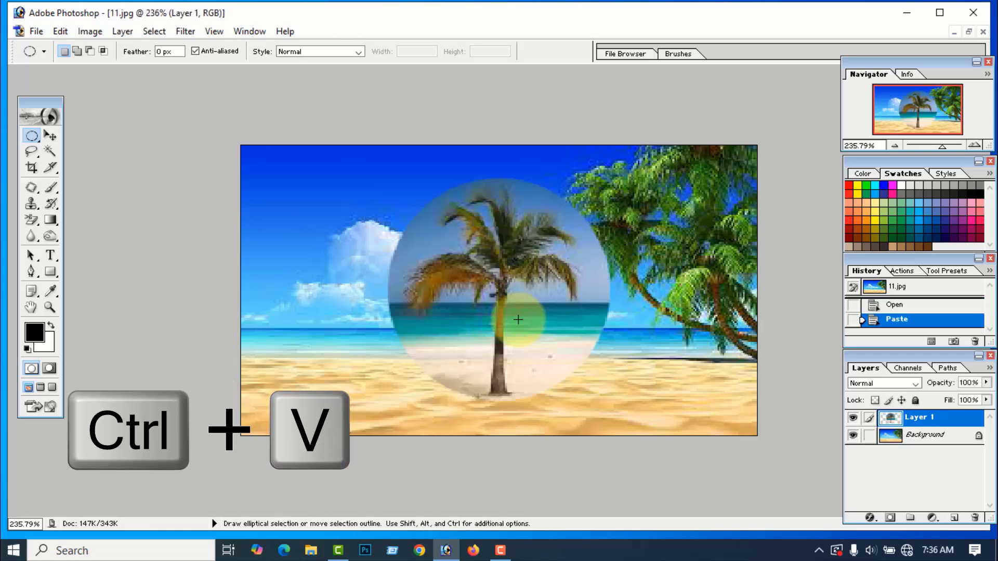
{"action": "left_click", "coordinate": [52, 137]}
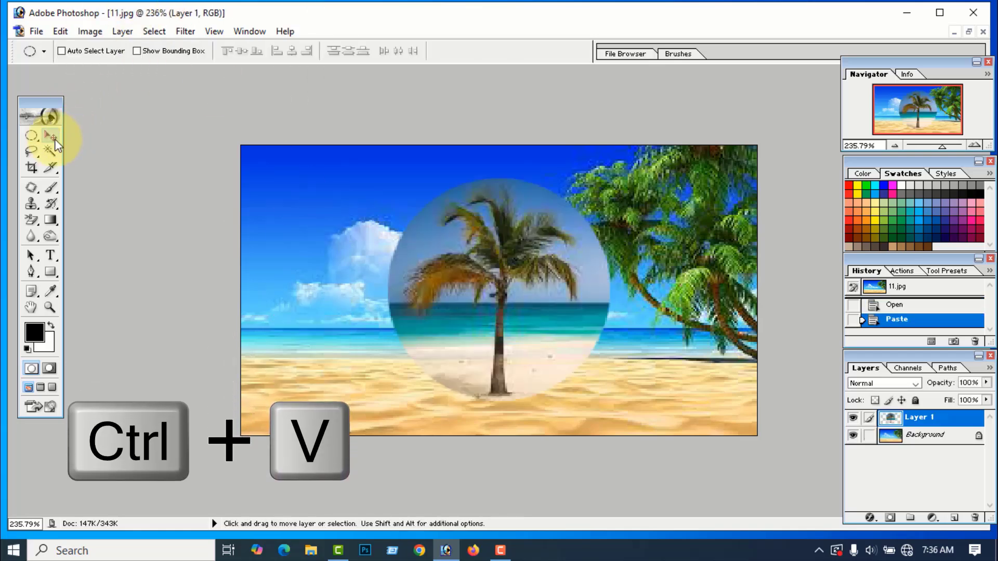
{"action": "left_click_drag", "start_coordinate": [483, 292], "coordinate": [354, 310]}
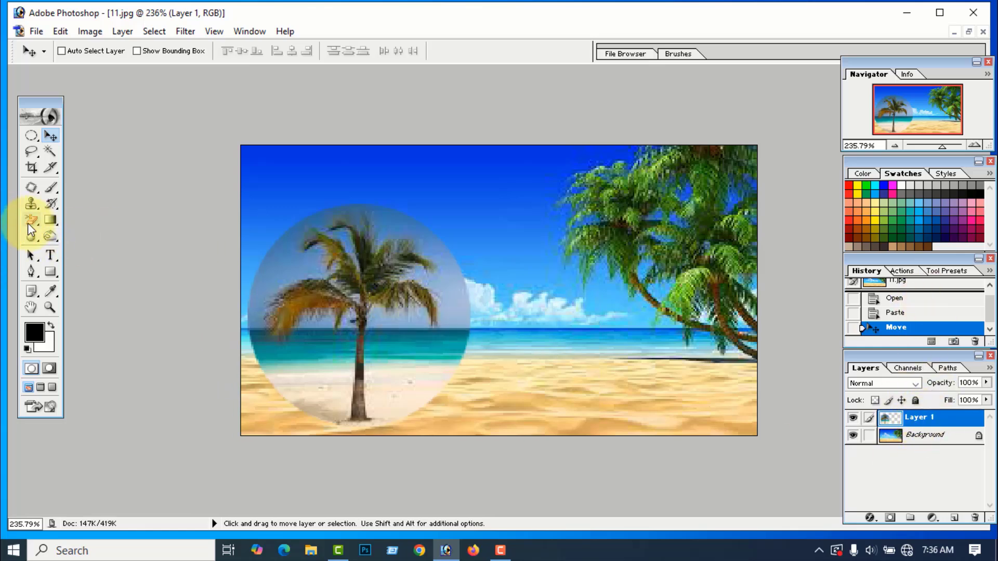
Erase the sand and sea around the pasted palm's trunk and the circle's right edge with the Background Eraser.
{"action": "left_click_drag", "start_coordinate": [30, 220], "coordinate": [130, 236]}
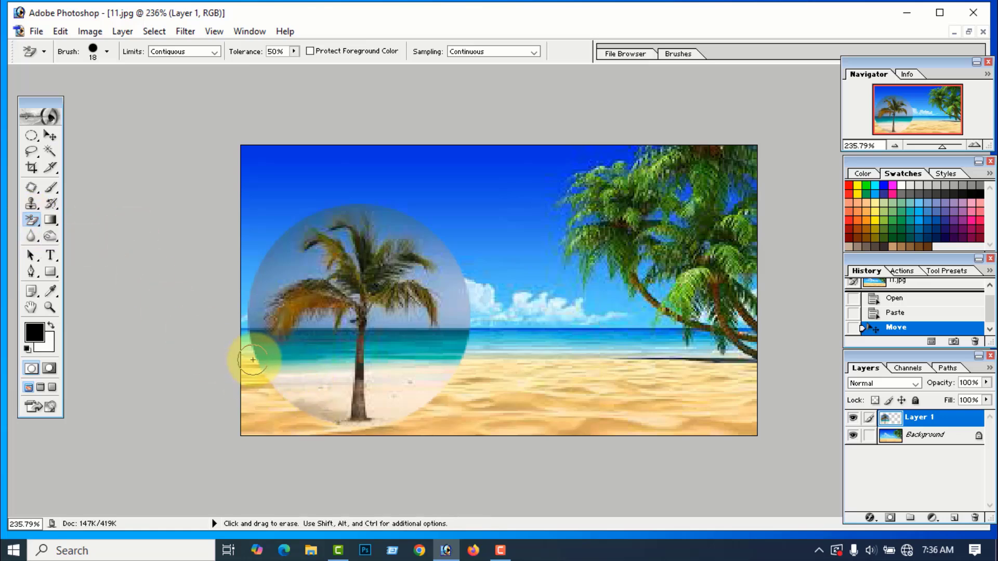
{"action": "mouse_move", "coordinate": [256, 358]}
{"action": "left_mouse_down"}
{"action": "mouse_move", "coordinate": [286, 388]}
{"action": "mouse_move", "coordinate": [279, 373]}
{"action": "mouse_move", "coordinate": [308, 369]}
{"action": "mouse_move", "coordinate": [312, 380]}
{"action": "mouse_move", "coordinate": [268, 378]}
{"action": "mouse_move", "coordinate": [282, 399]}
{"action": "mouse_move", "coordinate": [315, 388]}
{"action": "mouse_move", "coordinate": [312, 407]}
{"action": "mouse_move", "coordinate": [328, 357]}
{"action": "mouse_move", "coordinate": [334, 422]}
{"action": "left_mouse_up"}
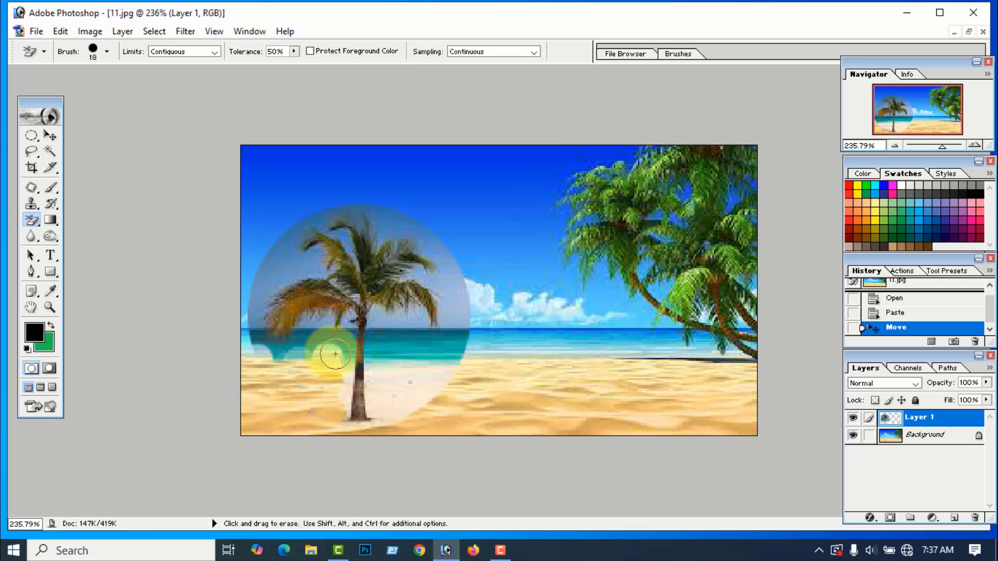
{"action": "left_click_drag", "start_coordinate": [335, 354], "coordinate": [301, 352]}
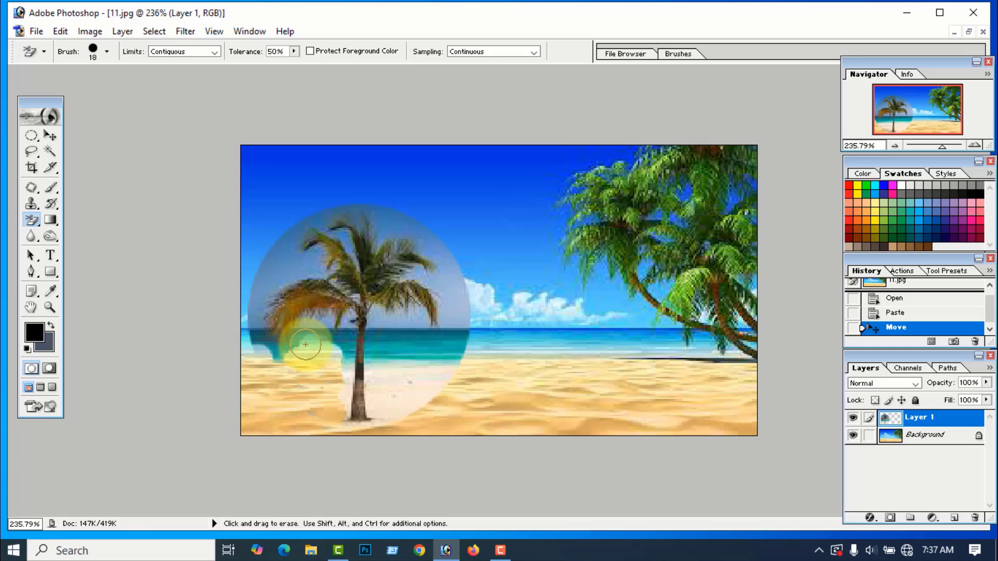
{"action": "mouse_move", "coordinate": [292, 349]}
{"action": "left_mouse_down"}
{"action": "mouse_move", "coordinate": [267, 341]}
{"action": "mouse_move", "coordinate": [307, 345]}
{"action": "mouse_move", "coordinate": [255, 344]}
{"action": "mouse_move", "coordinate": [304, 339]}
{"action": "mouse_move", "coordinate": [339, 349]}
{"action": "left_mouse_up"}
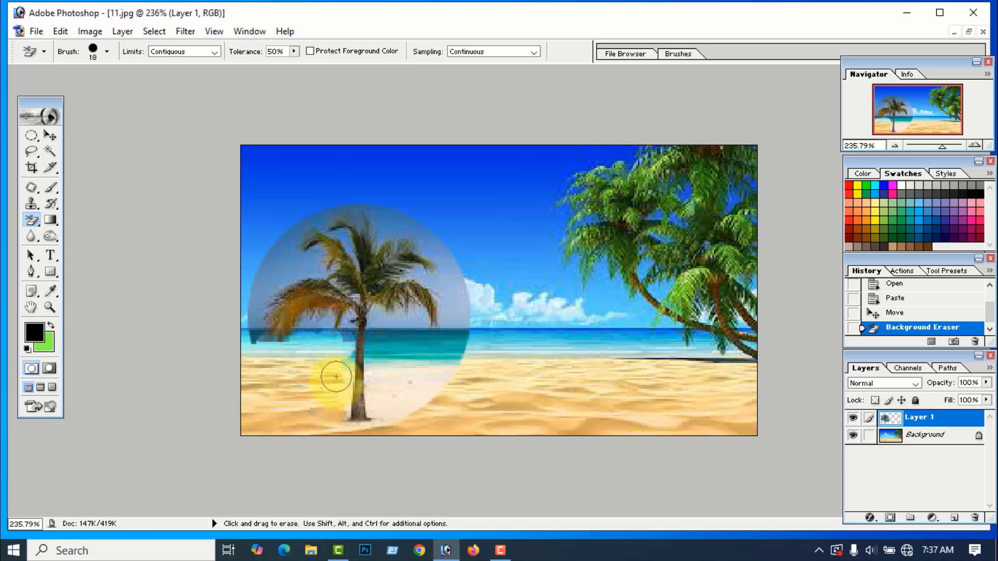
{"action": "mouse_move", "coordinate": [335, 399]}
{"action": "left_mouse_down"}
{"action": "mouse_move", "coordinate": [336, 355]}
{"action": "mouse_move", "coordinate": [335, 394]}
{"action": "mouse_move", "coordinate": [382, 350]}
{"action": "left_mouse_up"}
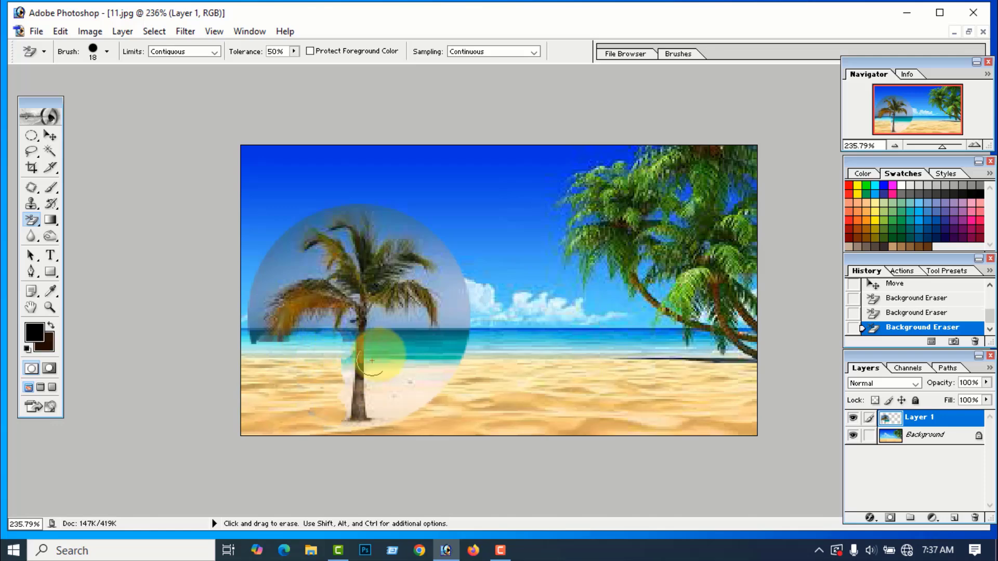
{"action": "mouse_move", "coordinate": [385, 414]}
{"action": "left_mouse_down"}
{"action": "mouse_move", "coordinate": [398, 367]}
{"action": "mouse_move", "coordinate": [392, 422]}
{"action": "mouse_move", "coordinate": [421, 346]}
{"action": "mouse_move", "coordinate": [413, 393]}
{"action": "mouse_move", "coordinate": [402, 343]}
{"action": "mouse_move", "coordinate": [484, 344]}
{"action": "mouse_move", "coordinate": [434, 391]}
{"action": "left_mouse_up"}
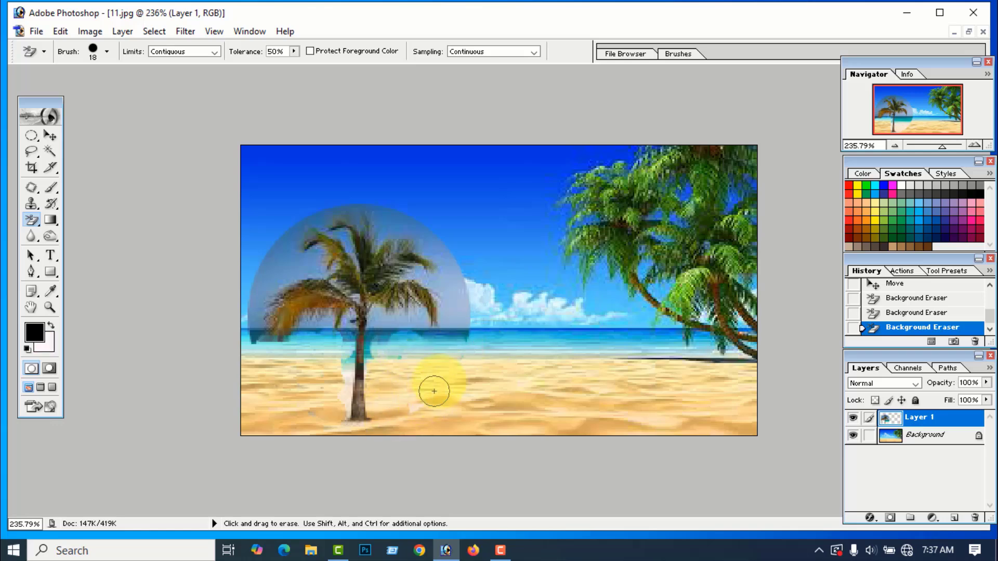
{"action": "mouse_move", "coordinate": [390, 414]}
{"action": "left_mouse_down"}
{"action": "mouse_move", "coordinate": [435, 408]}
{"action": "mouse_move", "coordinate": [427, 384]}
{"action": "mouse_move", "coordinate": [303, 408]}
{"action": "mouse_move", "coordinate": [359, 356]}
{"action": "mouse_move", "coordinate": [339, 359]}
{"action": "mouse_move", "coordinate": [335, 387]}
{"action": "mouse_move", "coordinate": [301, 413]}
{"action": "mouse_move", "coordinate": [363, 419]}
{"action": "mouse_move", "coordinate": [479, 353]}
{"action": "mouse_move", "coordinate": [442, 345]}
{"action": "mouse_move", "coordinate": [453, 302]}
{"action": "mouse_move", "coordinate": [502, 405]}
{"action": "left_mouse_up"}
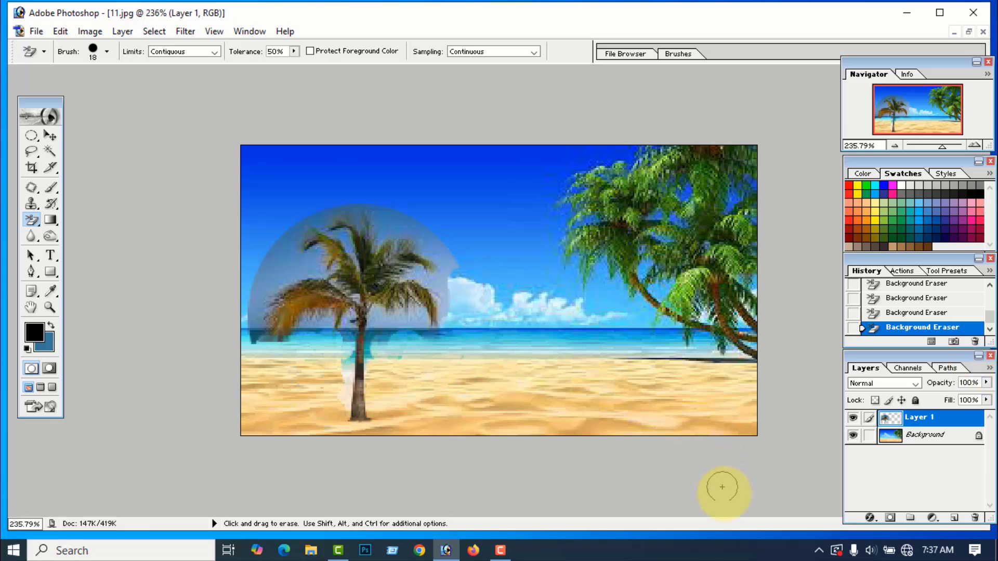
Hide the Background layer and erase most of the blue sky around the palm leaves on Layer 1.
{"action": "left_click", "coordinate": [853, 438]}
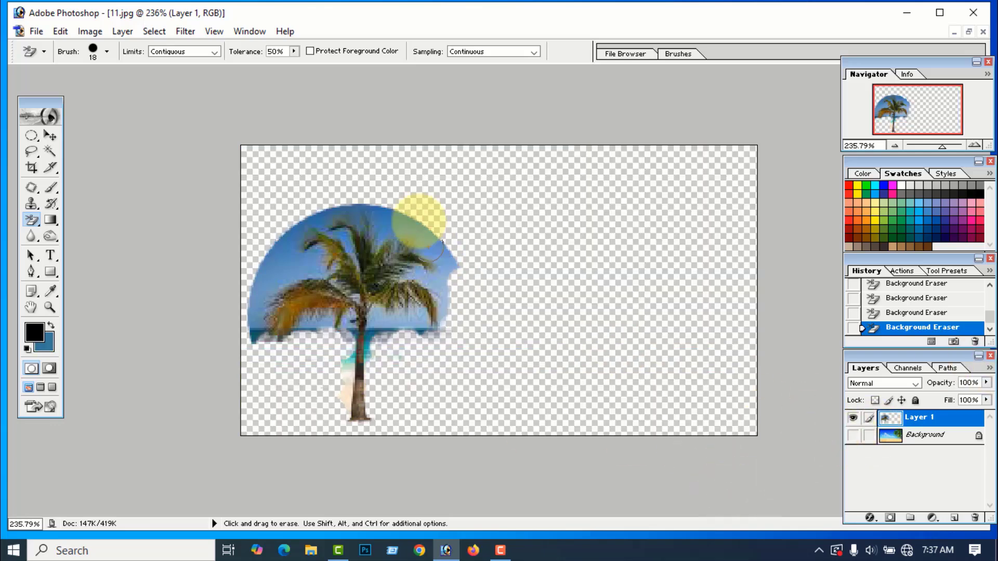
{"action": "mouse_move", "coordinate": [392, 224]}
{"action": "left_mouse_down"}
{"action": "mouse_move", "coordinate": [443, 264]}
{"action": "mouse_move", "coordinate": [449, 311]}
{"action": "mouse_move", "coordinate": [385, 326]}
{"action": "mouse_move", "coordinate": [382, 342]}
{"action": "mouse_move", "coordinate": [385, 312]}
{"action": "left_mouse_up"}
{"action": "left_click_drag", "start_coordinate": [273, 255], "coordinate": [295, 276]}
{"action": "mouse_move", "coordinate": [295, 276]}
{"action": "left_mouse_down"}
{"action": "mouse_move", "coordinate": [288, 233]}
{"action": "mouse_move", "coordinate": [253, 306]}
{"action": "mouse_move", "coordinate": [254, 339]}
{"action": "mouse_move", "coordinate": [252, 324]}
{"action": "mouse_move", "coordinate": [317, 218]}
{"action": "mouse_move", "coordinate": [351, 198]}
{"action": "mouse_move", "coordinate": [355, 214]}
{"action": "mouse_move", "coordinate": [339, 202]}
{"action": "left_mouse_up"}
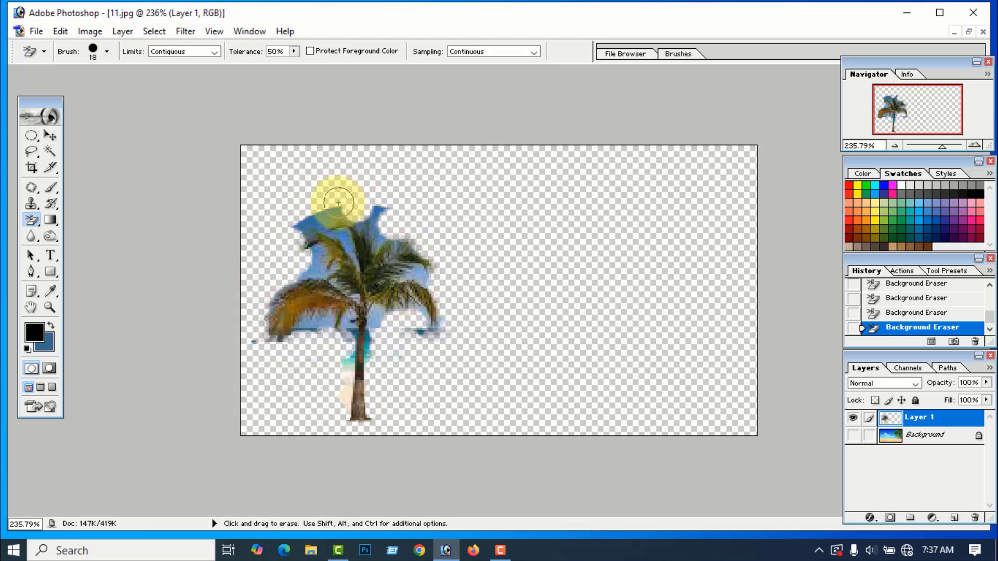
Reduce the eraser brush size to 12 and erase the remaining sky between the leaves and the residue beside the trunk.
{"action": "left_click", "coordinate": [107, 52]}
{"action": "left_click_drag", "start_coordinate": [39, 90], "coordinate": [36, 90]}
{"action": "mouse_move", "coordinate": [299, 224]}
{"action": "left_mouse_down"}
{"action": "mouse_move", "coordinate": [355, 193]}
{"action": "mouse_move", "coordinate": [336, 204]}
{"action": "mouse_move", "coordinate": [378, 210]}
{"action": "mouse_move", "coordinate": [383, 222]}
{"action": "mouse_move", "coordinate": [369, 258]}
{"action": "mouse_move", "coordinate": [308, 254]}
{"action": "mouse_move", "coordinate": [314, 309]}
{"action": "mouse_move", "coordinate": [305, 326]}
{"action": "mouse_move", "coordinate": [382, 322]}
{"action": "mouse_move", "coordinate": [338, 416]}
{"action": "mouse_move", "coordinate": [339, 381]}
{"action": "left_mouse_up"}
{"action": "mouse_move", "coordinate": [446, 270]}
{"action": "left_mouse_down"}
{"action": "mouse_move", "coordinate": [412, 276]}
{"action": "mouse_move", "coordinate": [429, 278]}
{"action": "mouse_move", "coordinate": [410, 255]}
{"action": "mouse_move", "coordinate": [367, 242]}
{"action": "mouse_move", "coordinate": [379, 223]}
{"action": "mouse_move", "coordinate": [387, 235]}
{"action": "mouse_move", "coordinate": [382, 226]}
{"action": "mouse_move", "coordinate": [378, 234]}
{"action": "mouse_move", "coordinate": [339, 203]}
{"action": "mouse_move", "coordinate": [322, 250]}
{"action": "mouse_move", "coordinate": [327, 321]}
{"action": "left_mouse_up"}
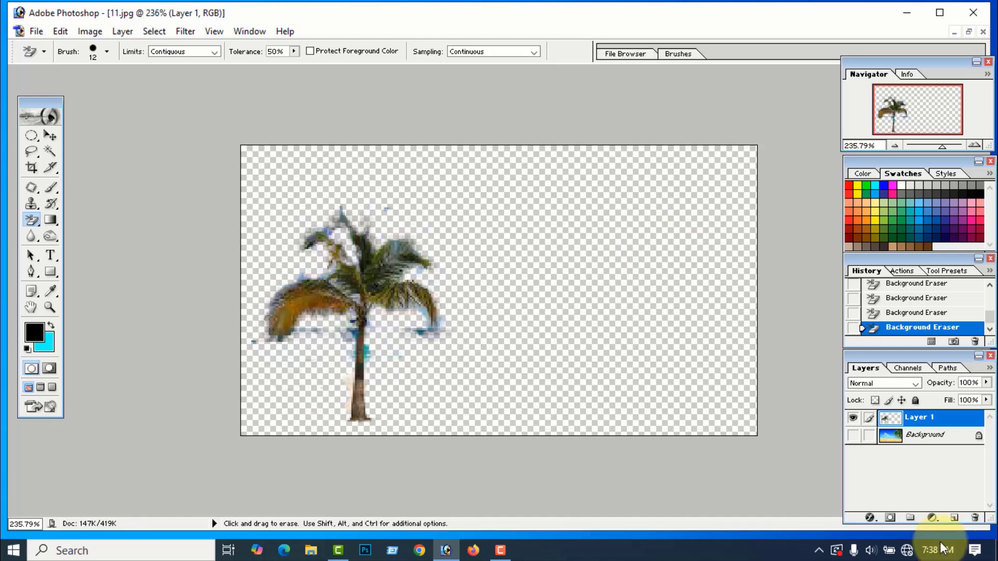
Show the Background layer again and erase the leftover patches near the upper trunk and above the palm's leaves.
{"action": "left_click", "coordinate": [853, 436]}
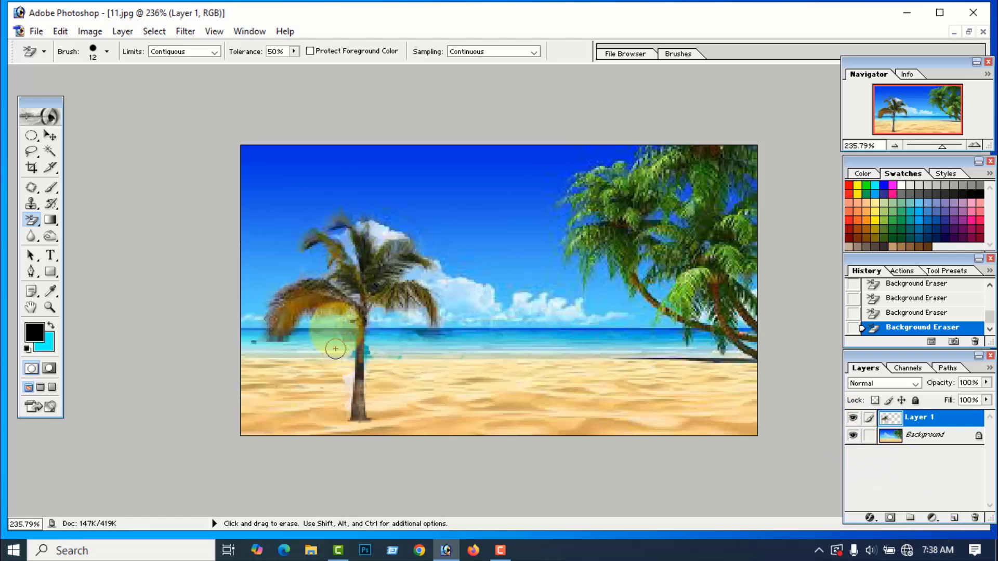
{"action": "right_click", "coordinate": [935, 424]}
{"action": "left_click", "coordinate": [492, 408]}
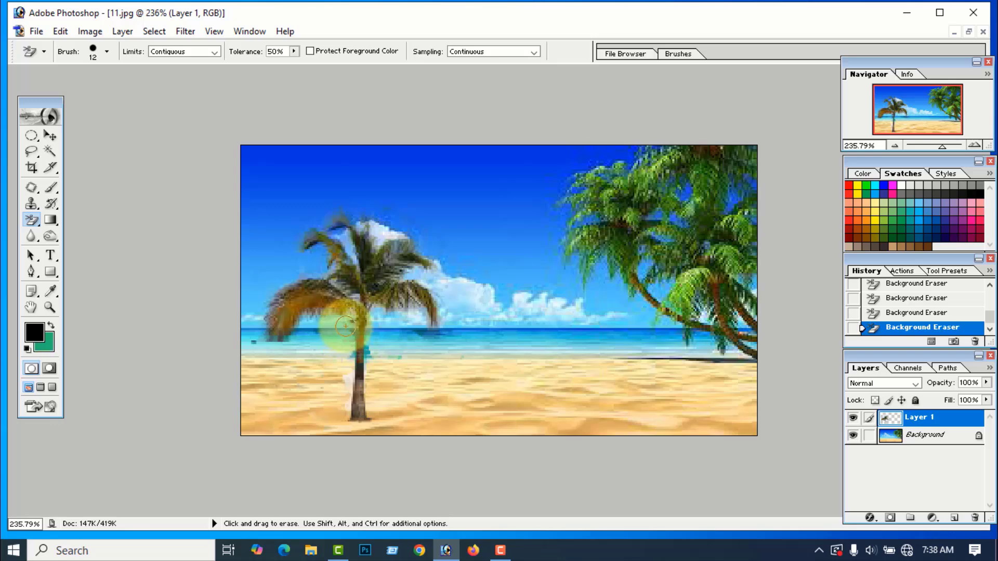
{"action": "mouse_move", "coordinate": [345, 326]}
{"action": "left_mouse_down"}
{"action": "mouse_move", "coordinate": [345, 418]}
{"action": "mouse_move", "coordinate": [374, 383]}
{"action": "mouse_move", "coordinate": [376, 347]}
{"action": "left_mouse_up"}
{"action": "left_click_drag", "start_coordinate": [379, 213], "coordinate": [419, 220]}
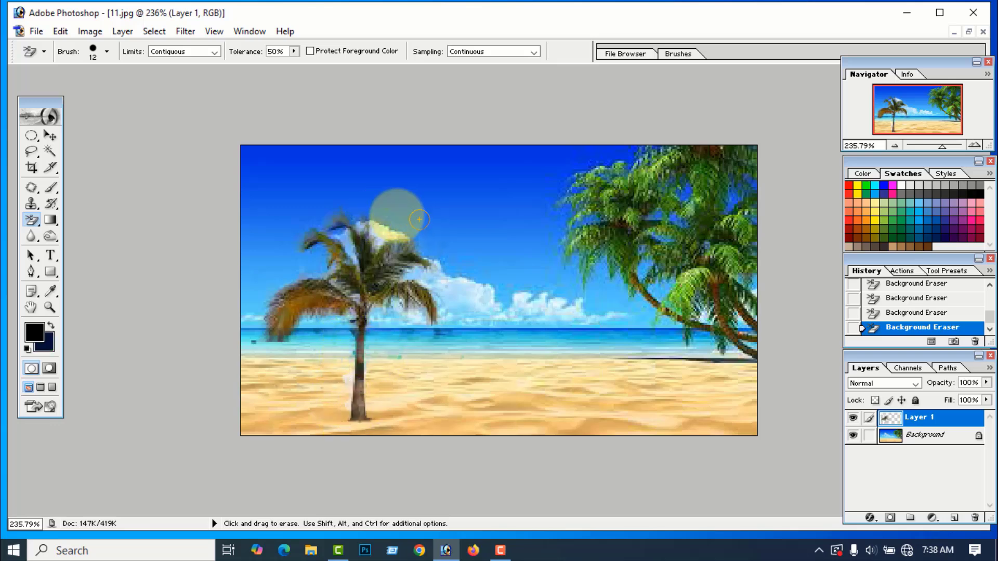
Move the palm tree to the middle of the beach and erase the stray remnants around its leaves with the Background Eraser.
{"action": "left_click", "coordinate": [51, 136]}
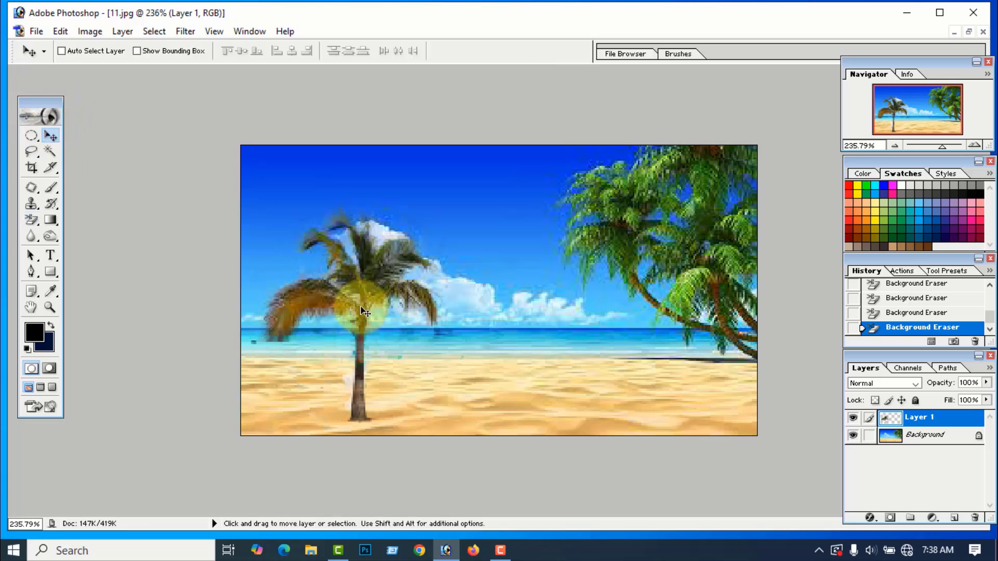
{"action": "left_click_drag", "start_coordinate": [364, 314], "coordinate": [469, 314]}
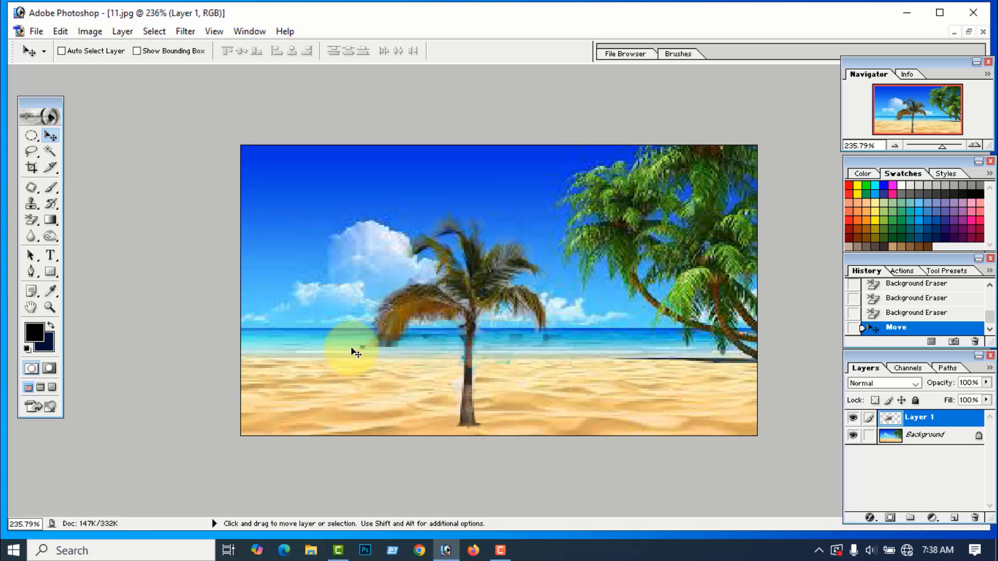
{"action": "left_click", "coordinate": [30, 219]}
{"action": "mouse_move", "coordinate": [323, 350]}
{"action": "left_mouse_down"}
{"action": "mouse_move", "coordinate": [360, 346]}
{"action": "mouse_move", "coordinate": [360, 354]}
{"action": "mouse_move", "coordinate": [440, 337]}
{"action": "mouse_move", "coordinate": [424, 335]}
{"action": "mouse_move", "coordinate": [376, 345]}
{"action": "mouse_move", "coordinate": [423, 337]}
{"action": "mouse_move", "coordinate": [411, 335]}
{"action": "mouse_move", "coordinate": [543, 341]}
{"action": "mouse_move", "coordinate": [519, 333]}
{"action": "mouse_move", "coordinate": [513, 361]}
{"action": "mouse_move", "coordinate": [552, 332]}
{"action": "mouse_move", "coordinate": [551, 344]}
{"action": "mouse_move", "coordinate": [452, 349]}
{"action": "mouse_move", "coordinate": [465, 332]}
{"action": "mouse_move", "coordinate": [478, 339]}
{"action": "mouse_move", "coordinate": [429, 261]}
{"action": "left_mouse_up"}
{"action": "scroll", "coordinate": [576, 352], "scroll_direction": "down", "scroll_amount": 2}
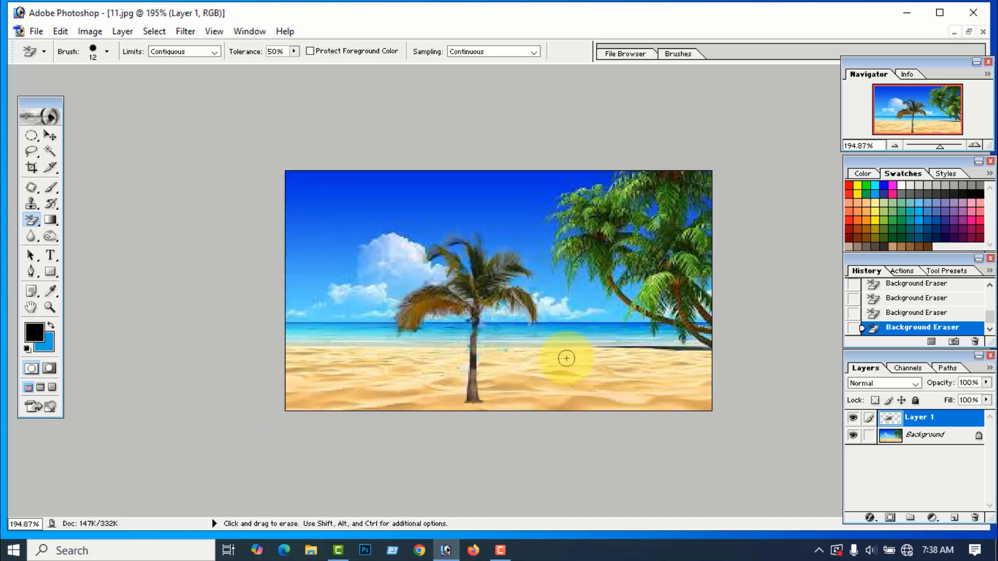
Move the palm tree to the left side of the beach and flatten the image into a single layer.
{"action": "left_click", "coordinate": [50, 135]}
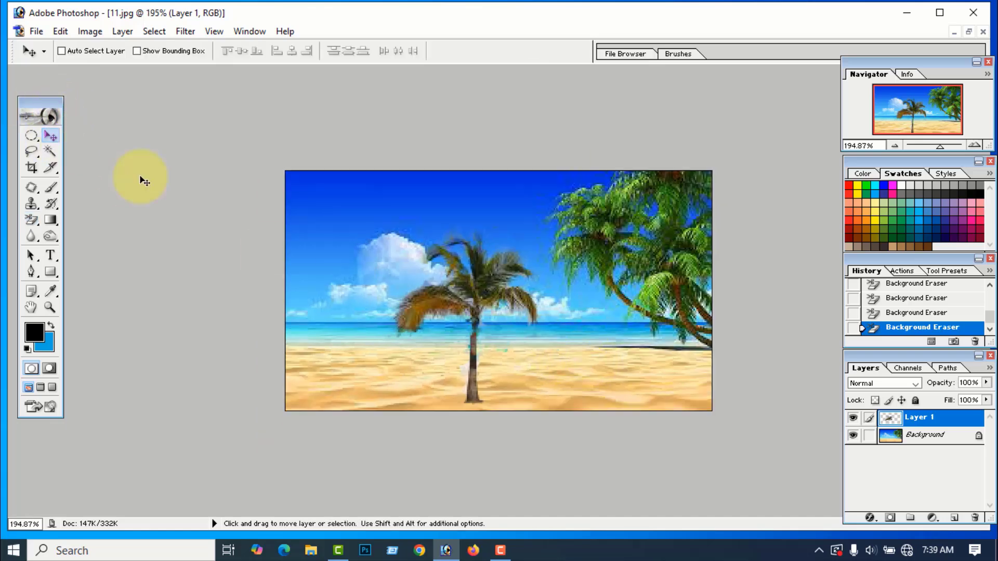
{"action": "left_click_drag", "start_coordinate": [476, 301], "coordinate": [379, 298]}
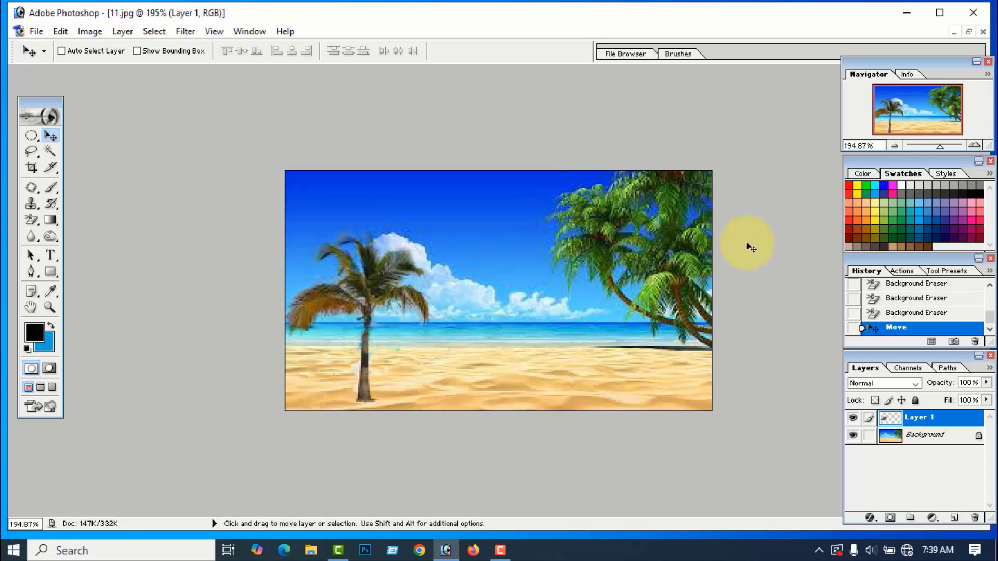
{"action": "left_click", "coordinate": [121, 32]}
{"action": "left_click", "coordinate": [154, 479]}
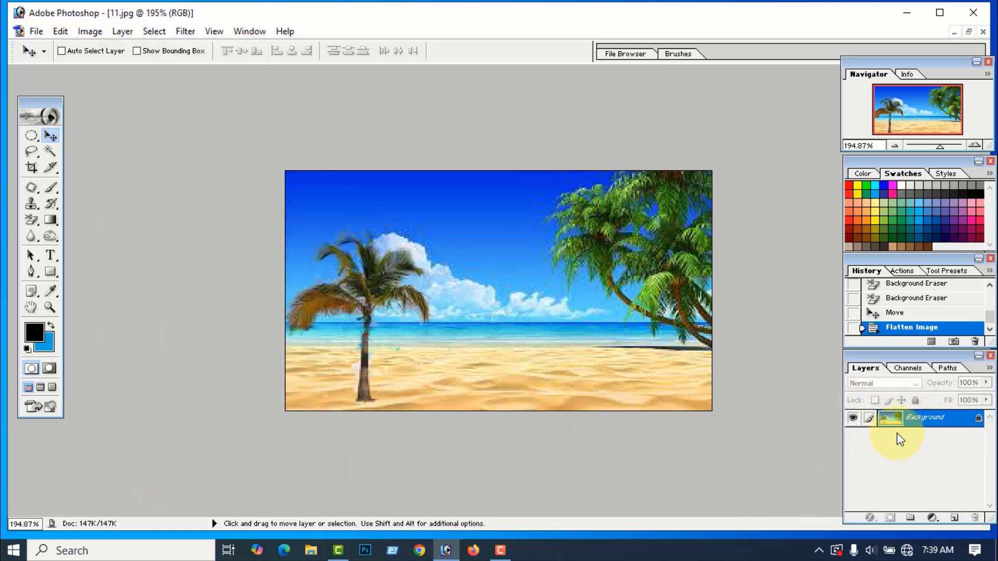
Save the flattened image to the Desktop as a JPEG named dddddddddddddddd at maximum quality 12.
{"action": "left_click", "coordinate": [36, 32]}
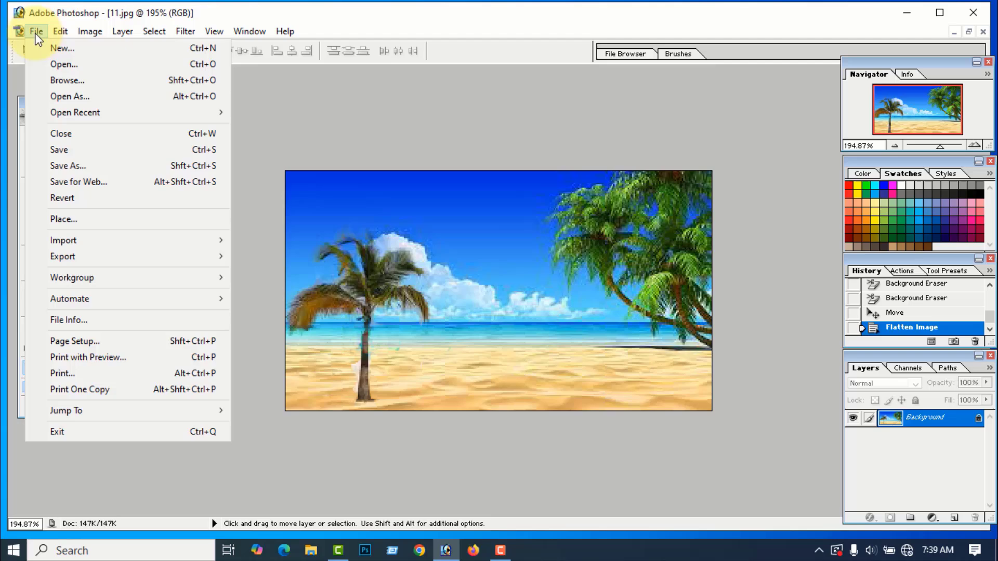
{"action": "left_click", "coordinate": [68, 165]}
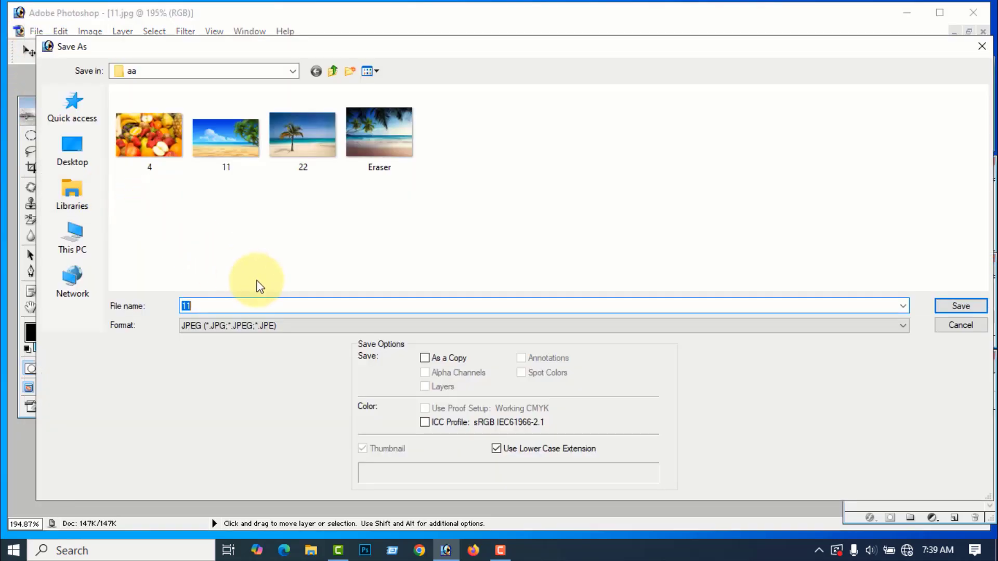
{"action": "type", "text": "dddddddddddddddd"}
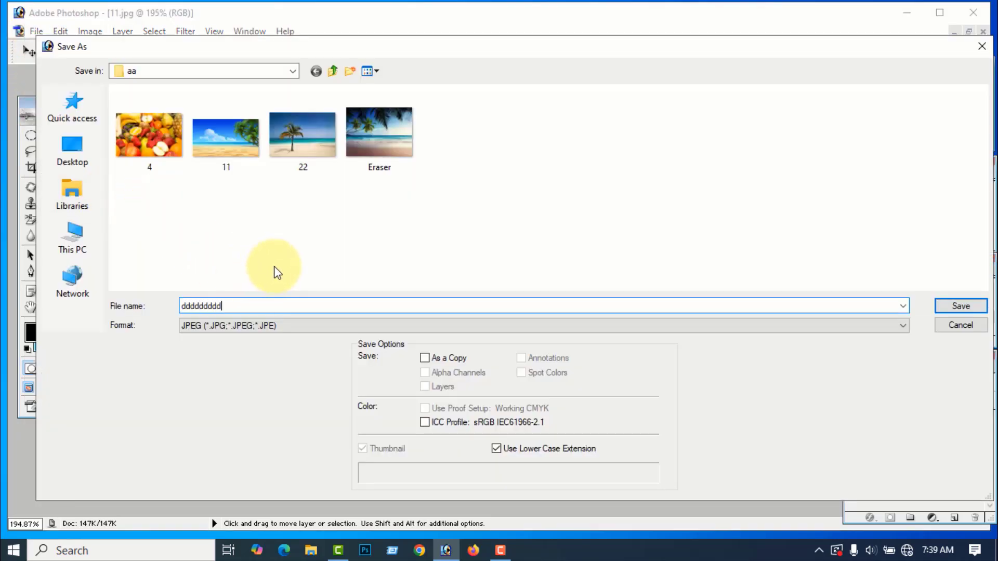
{"action": "left_click", "coordinate": [67, 158]}
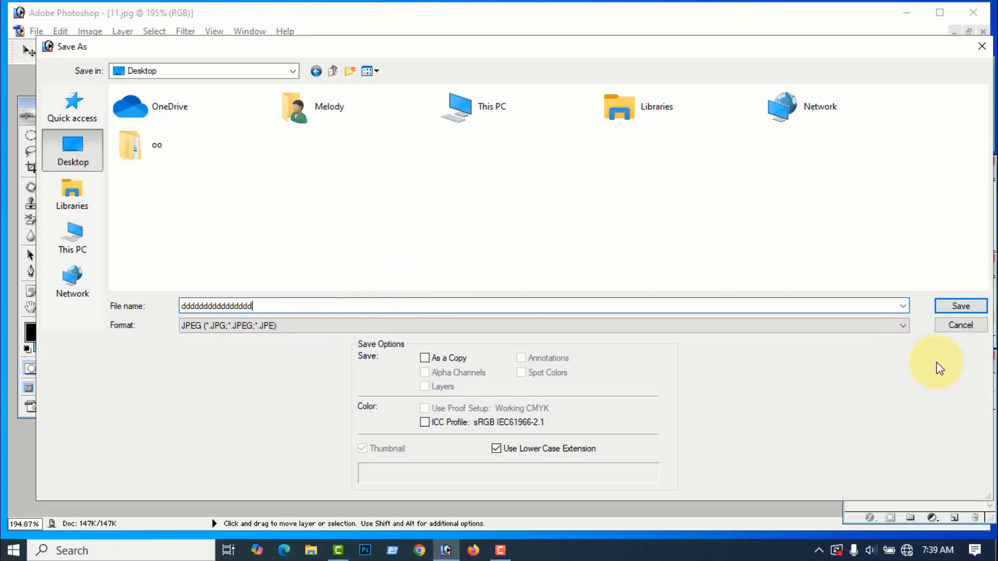
{"action": "left_click", "coordinate": [958, 308]}
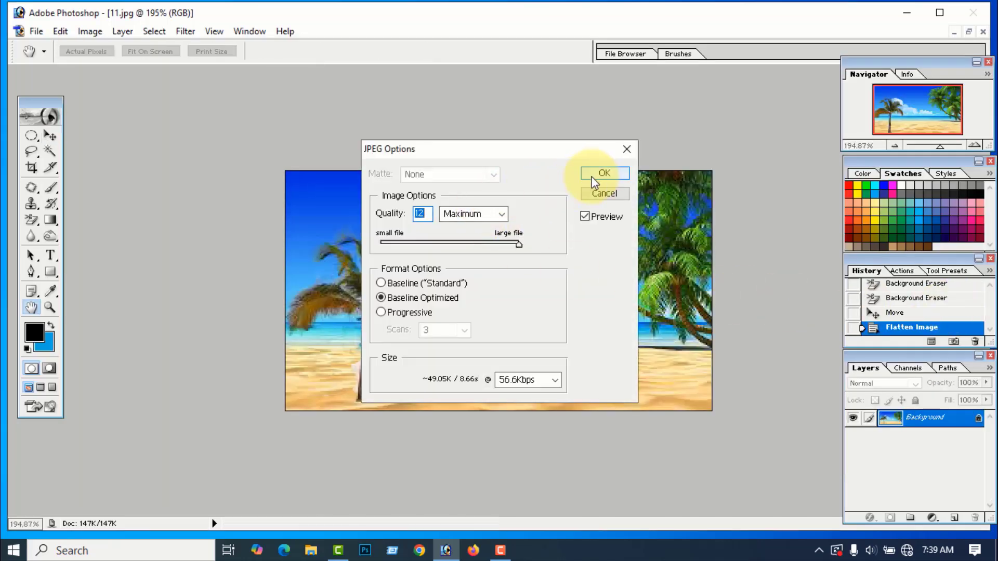
{"action": "left_click", "coordinate": [595, 173]}
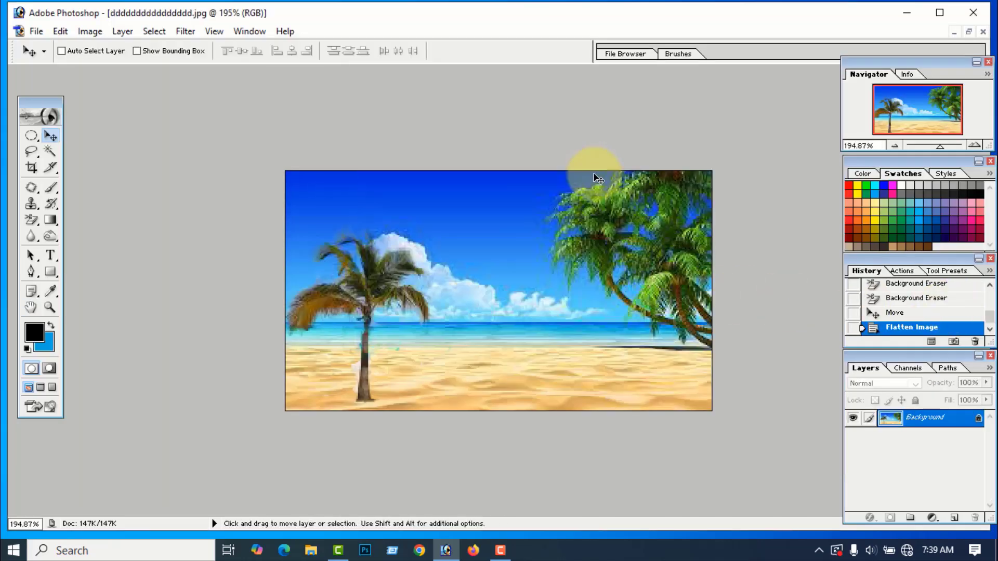
View the saved beach JPEG from the desktop in the photo viewer, close it, and return to Photoshop.
{"action": "left_click", "coordinate": [910, 19]}
{"action": "left_click", "coordinate": [99, 52]}
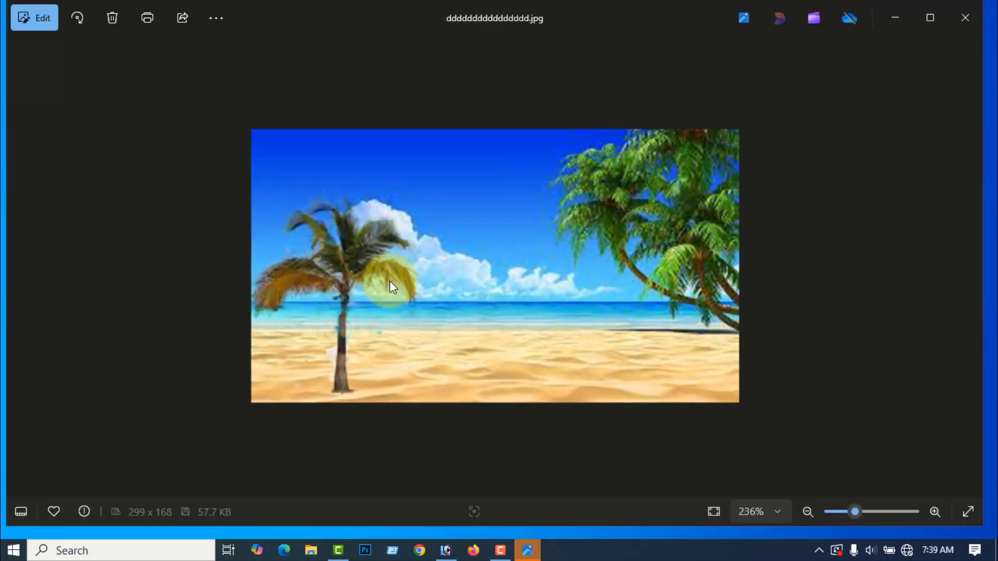
{"action": "left_click", "coordinate": [963, 16]}
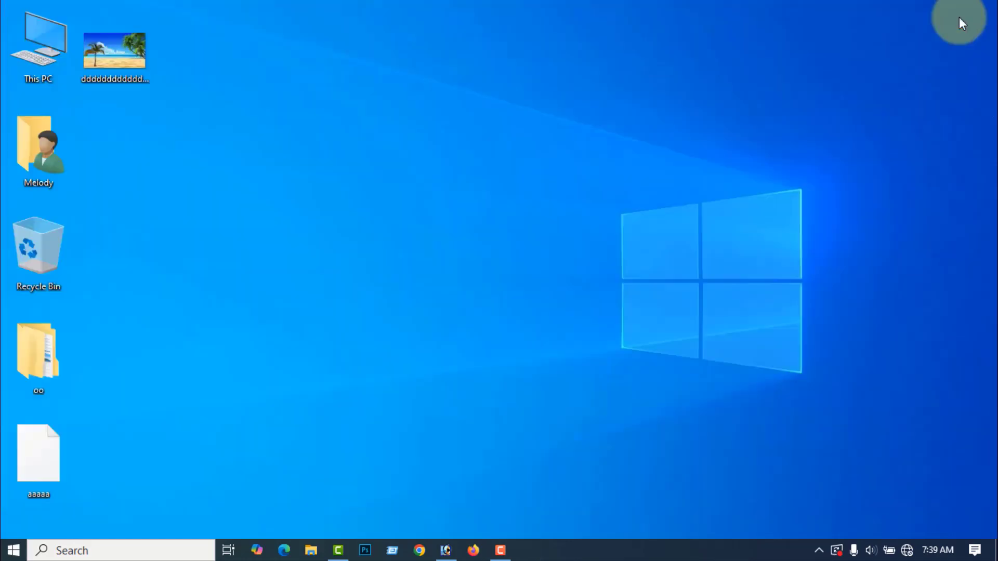
{"action": "left_click", "coordinate": [445, 550]}
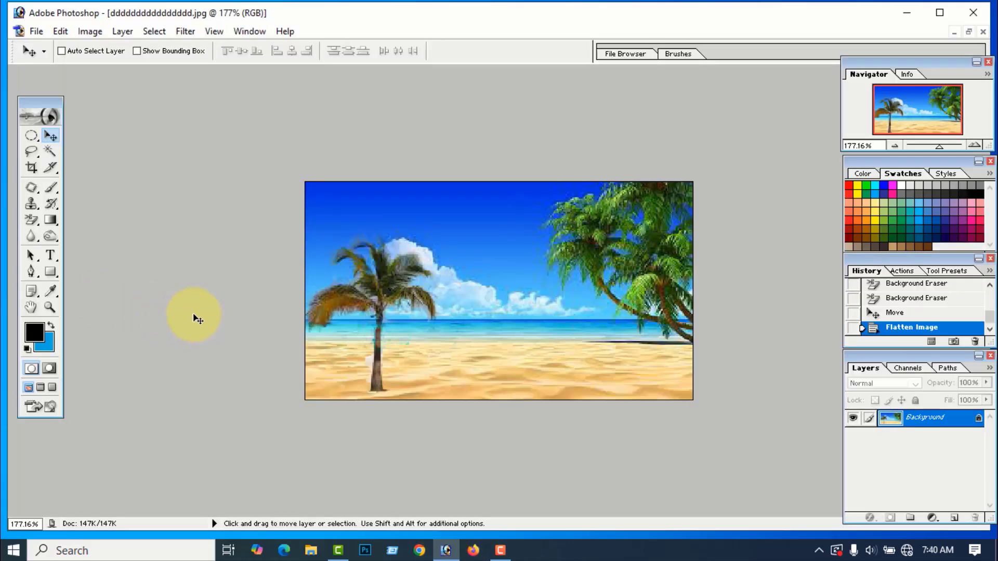